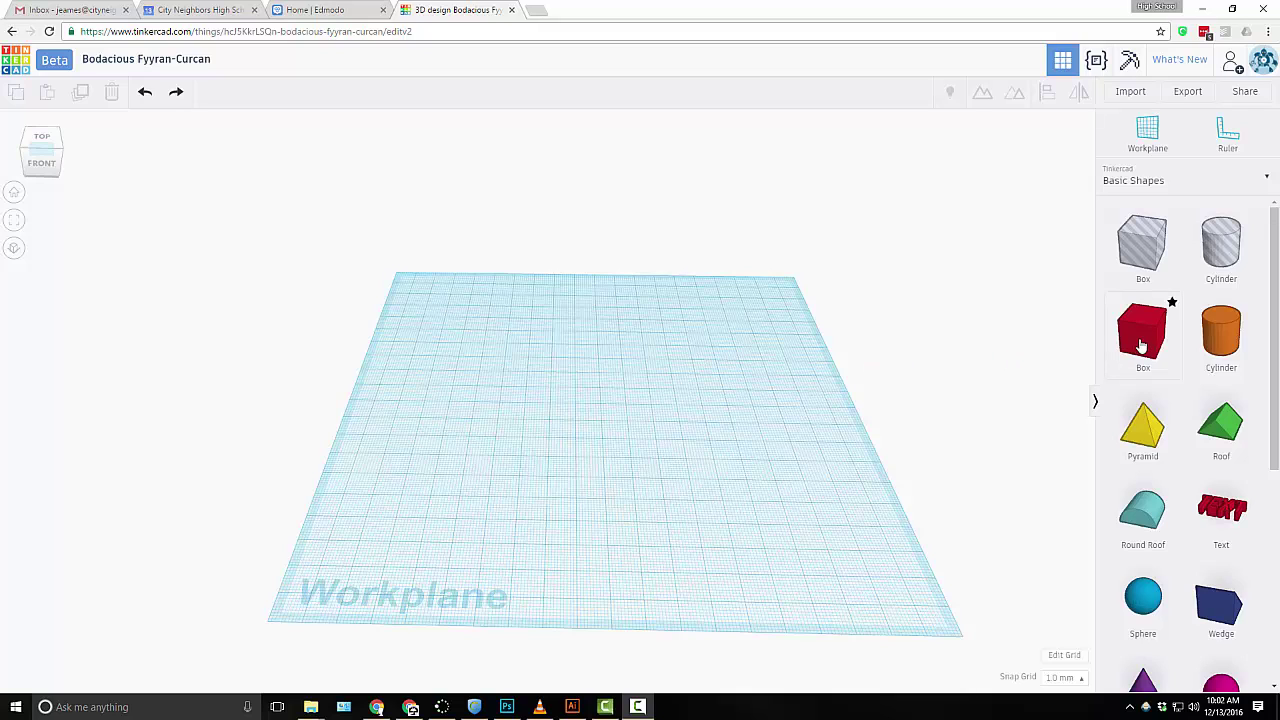
- Place a red box on the workplane and set its length to 50 mm and its width to about 116 mm
{"action": "left_click_drag", "start_coordinate": [1141, 345], "coordinate": [427, 405]}
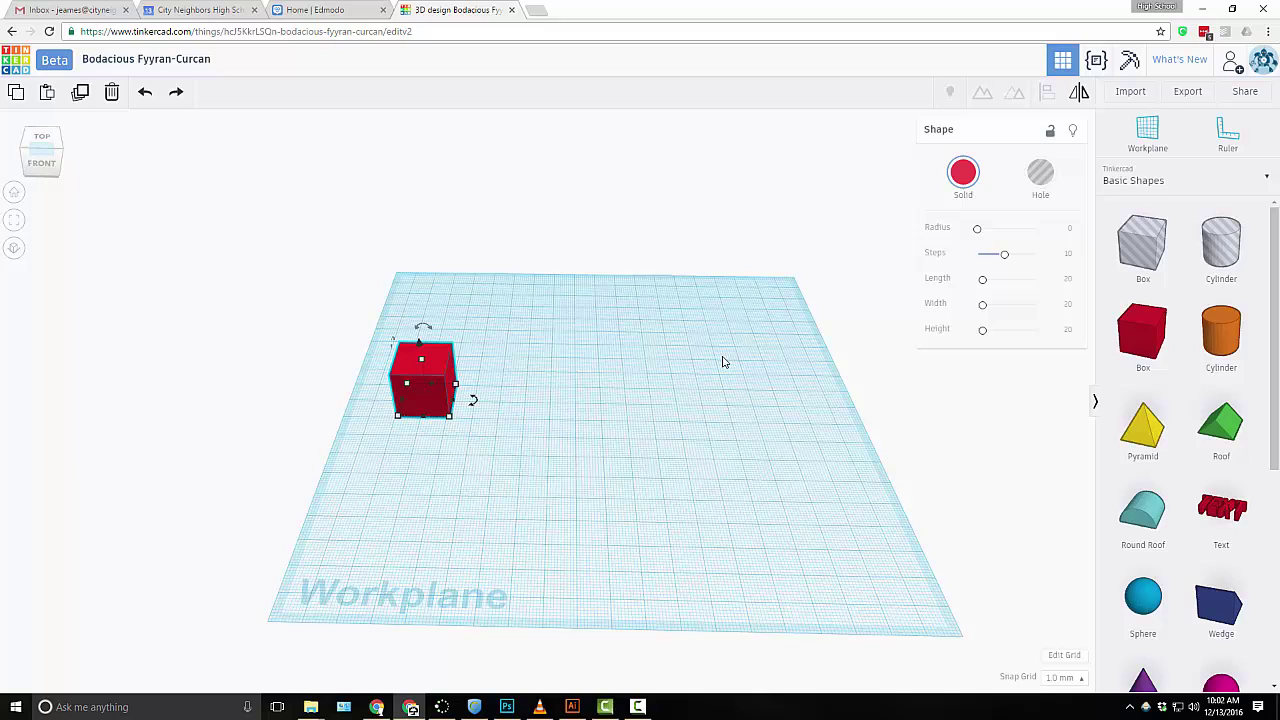
{"action": "left_click_drag", "start_coordinate": [985, 285], "coordinate": [1009, 306]}
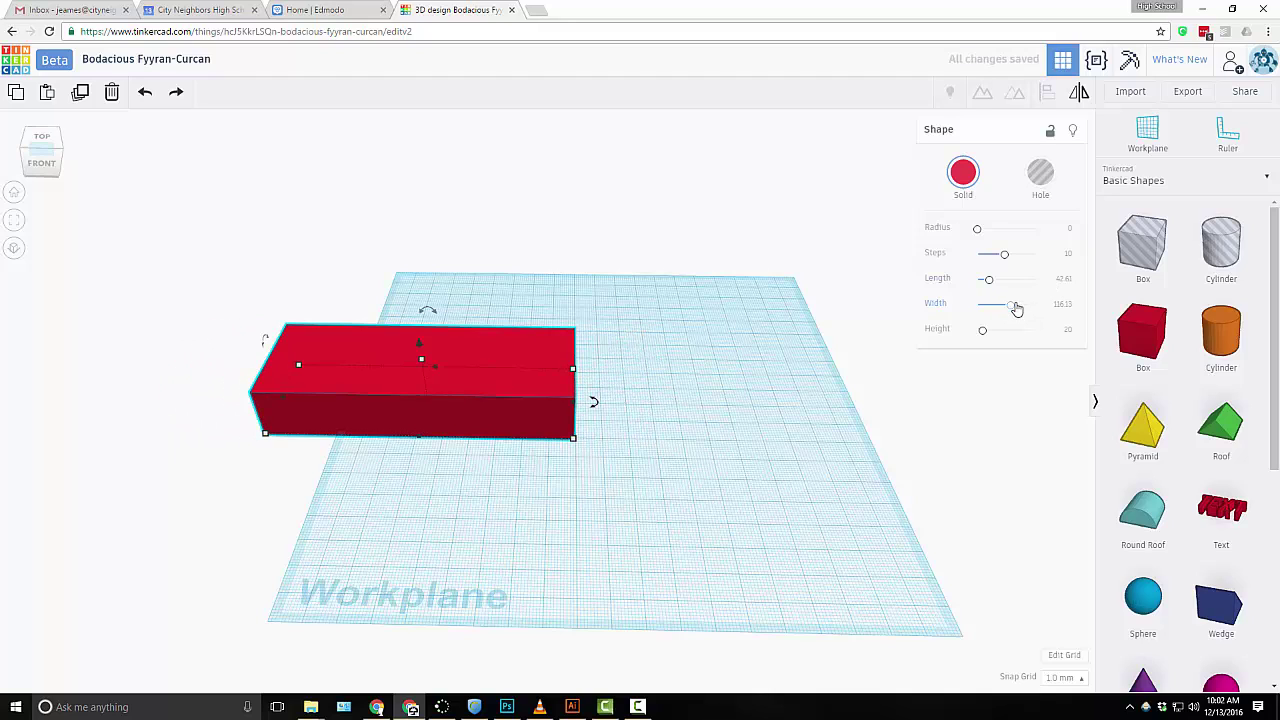
{"action": "left_click", "coordinate": [1065, 279]}
{"action": "key", "text": "Return"}
- Move the box fully onto the workplane and extend its right end to make it wider
{"action": "left_click_drag", "start_coordinate": [523, 374], "coordinate": [658, 432]}
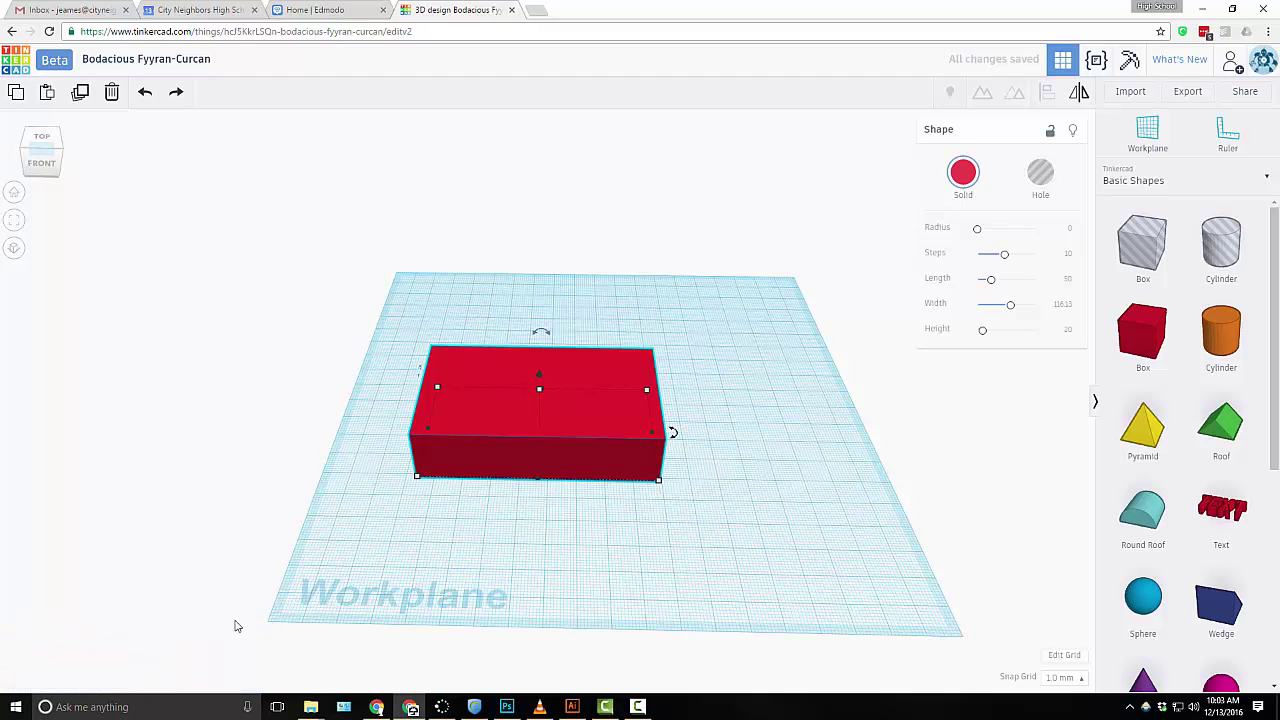
{"action": "mouse_move", "coordinate": [658, 431]}
{"action": "left_mouse_down"}
{"action": "mouse_move", "coordinate": [627, 430]}
{"action": "mouse_move", "coordinate": [706, 427]}
{"action": "mouse_move", "coordinate": [660, 431]}
{"action": "left_mouse_up"}
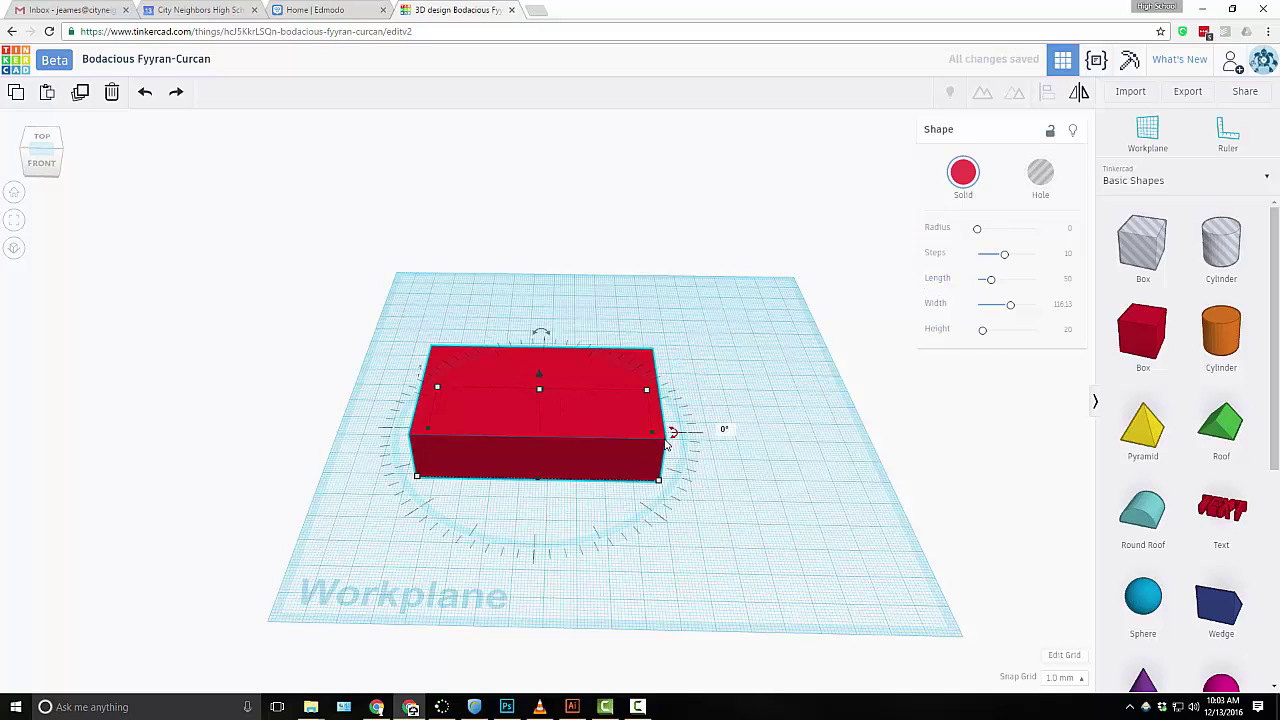
{"action": "left_click_drag", "start_coordinate": [662, 432], "coordinate": [712, 434]}
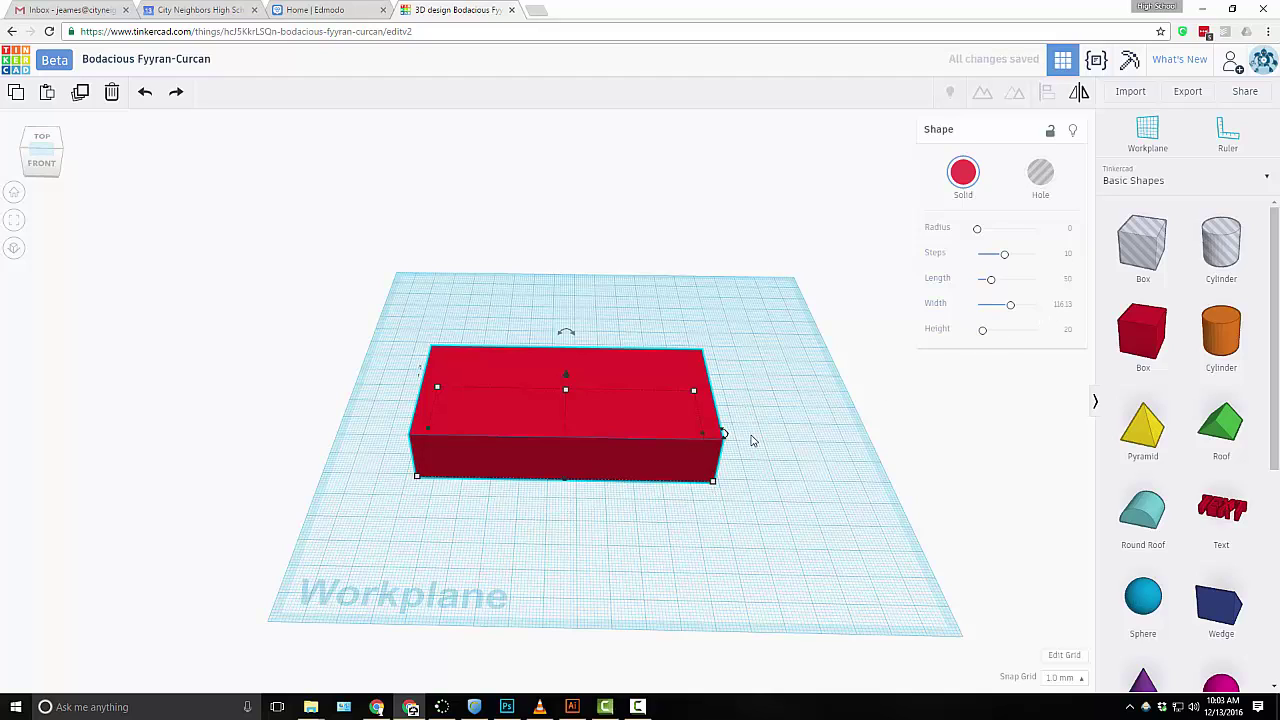
- Examine the red box from several angles and distances around the workplane
{"action": "right_click_drag", "start_coordinate": [772, 460], "coordinate": [737, 462]}
{"action": "scroll", "coordinate": [675, 482], "scroll_direction": "up", "scroll_amount": 3}
{"action": "scroll", "coordinate": [675, 482], "scroll_direction": "up", "scroll_amount": 3}
{"action": "scroll", "coordinate": [675, 482], "scroll_direction": "down", "scroll_amount": 5}
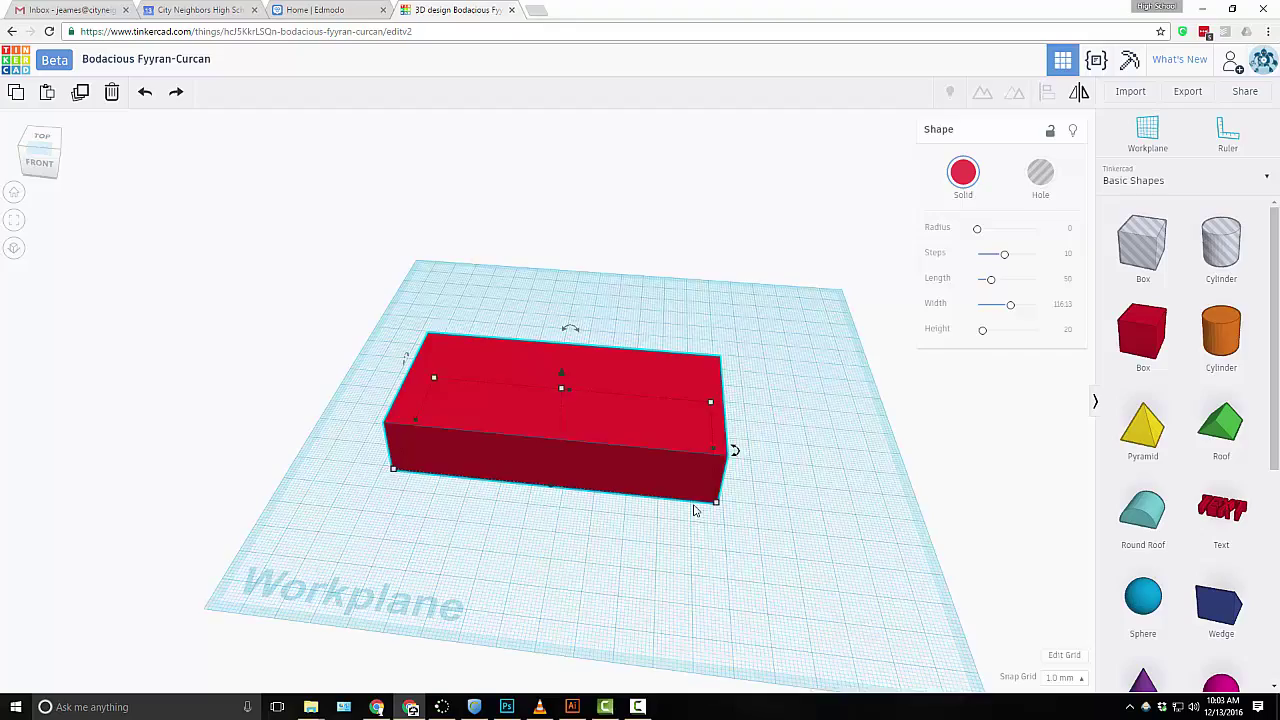
{"action": "right_click_drag", "start_coordinate": [694, 508], "coordinate": [616, 452]}
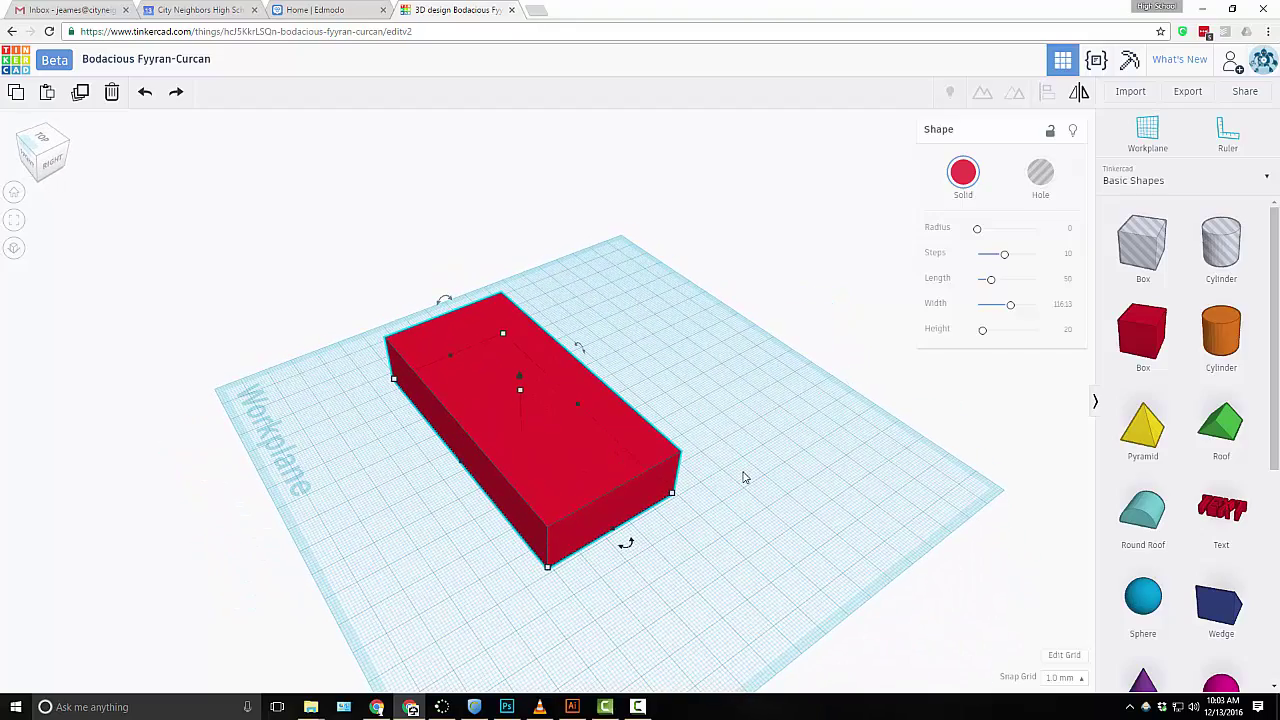
{"action": "right_click_drag", "start_coordinate": [670, 512], "coordinate": [765, 499]}
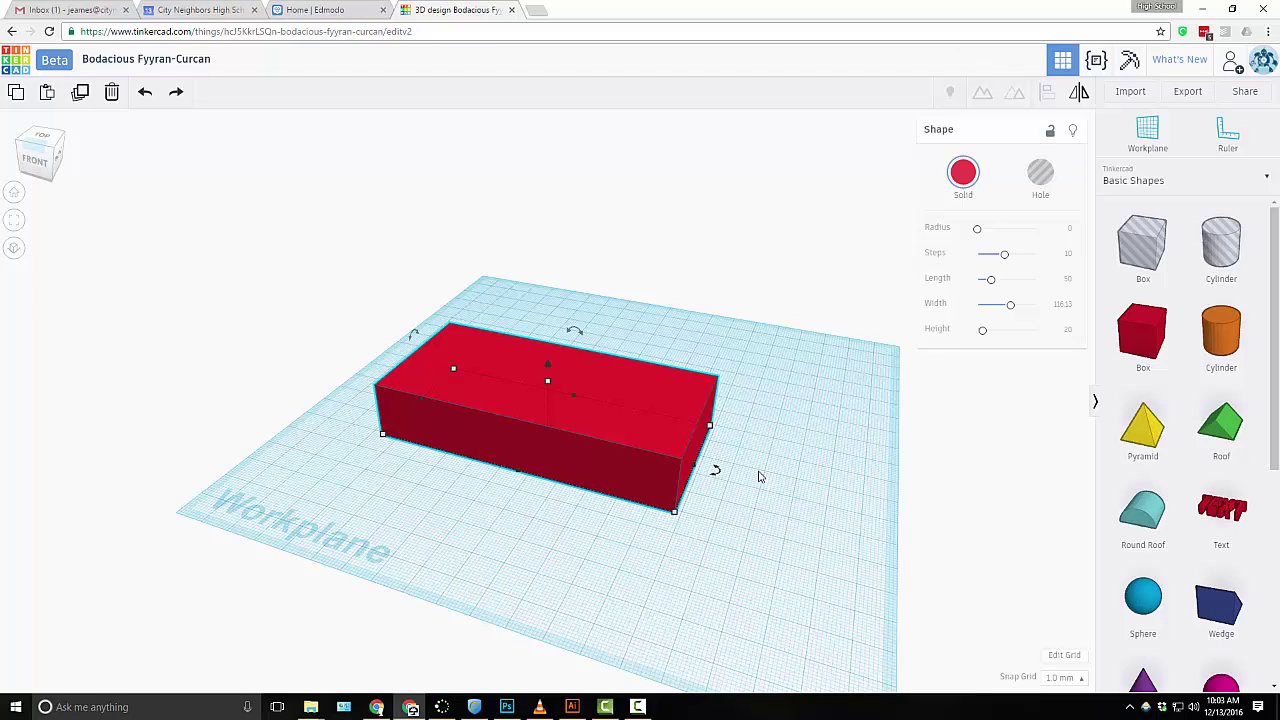
{"action": "right_click_drag", "start_coordinate": [735, 485], "coordinate": [857, 369]}
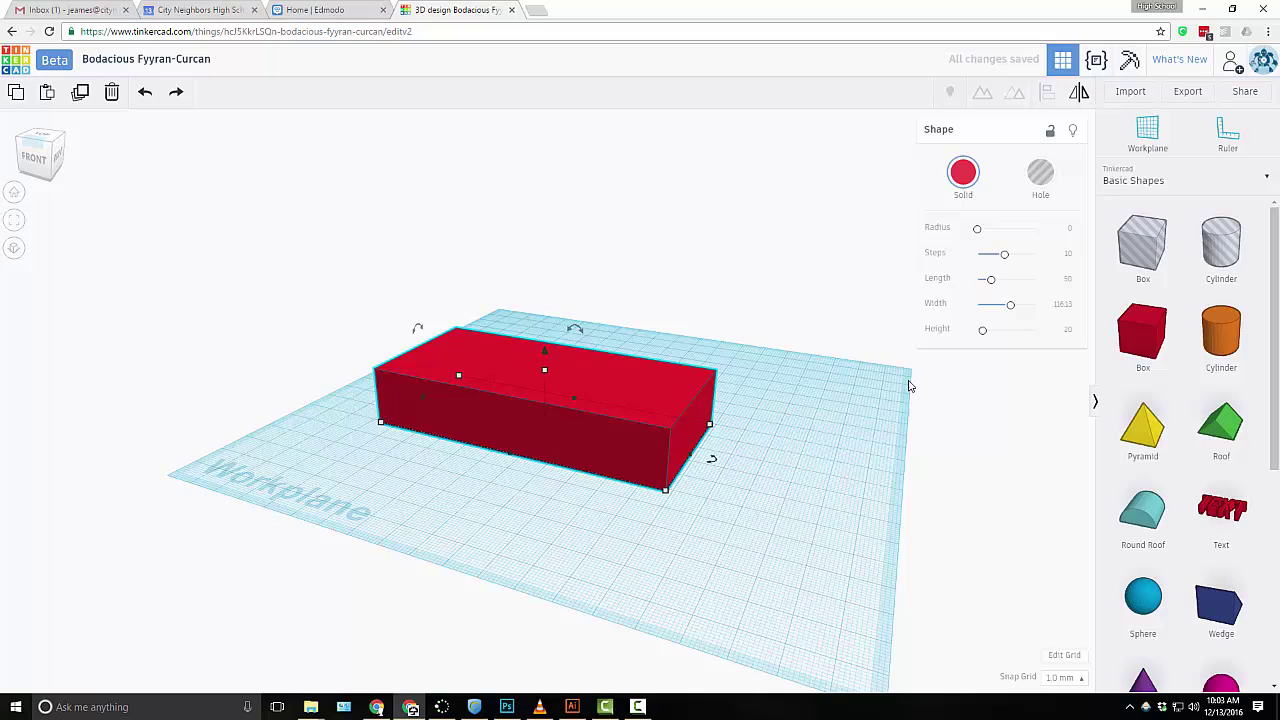
- Change the grid units to inches, keep the Default preset, and update the grid
{"action": "left_click", "coordinate": [1066, 657]}
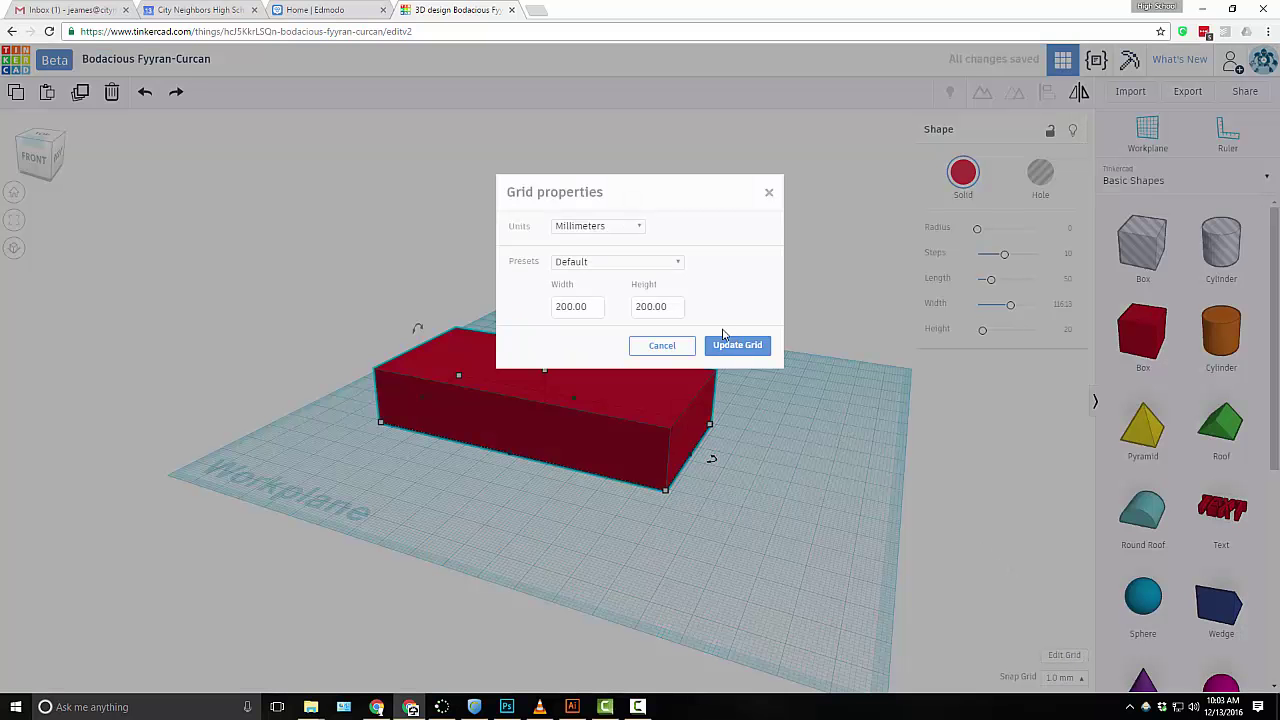
{"action": "left_click", "coordinate": [641, 228]}
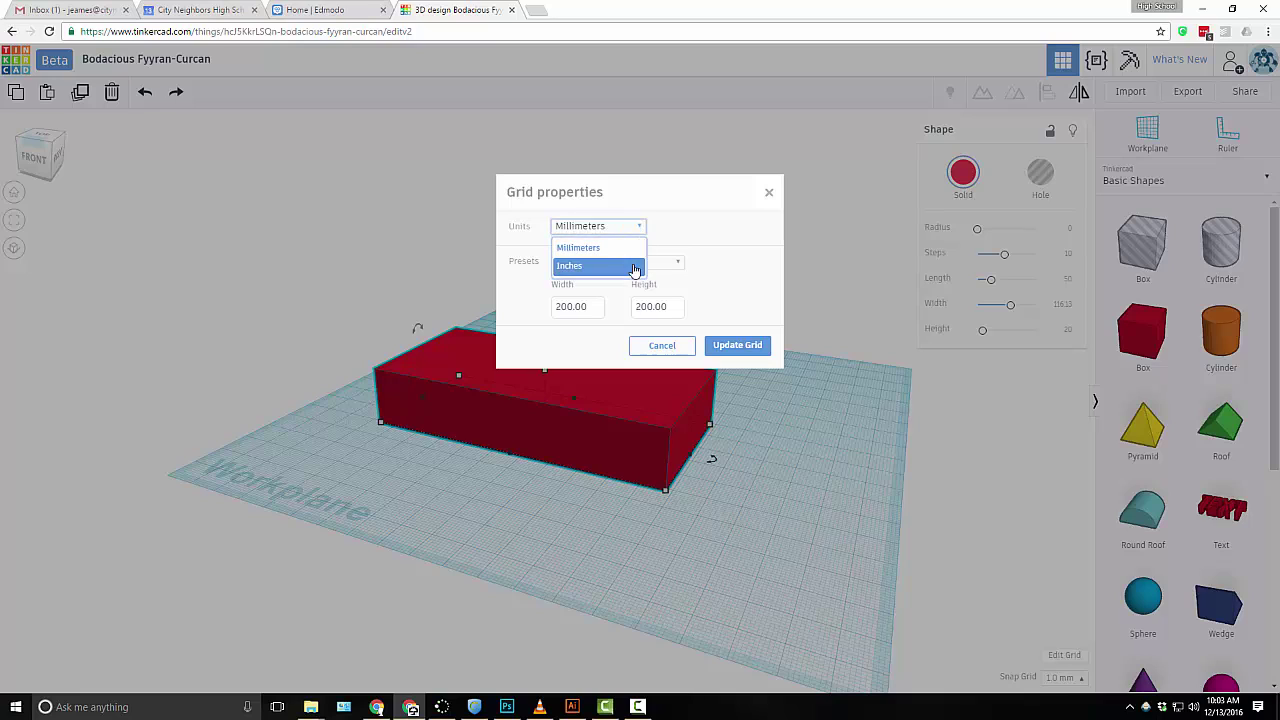
{"action": "left_click", "coordinate": [632, 268]}
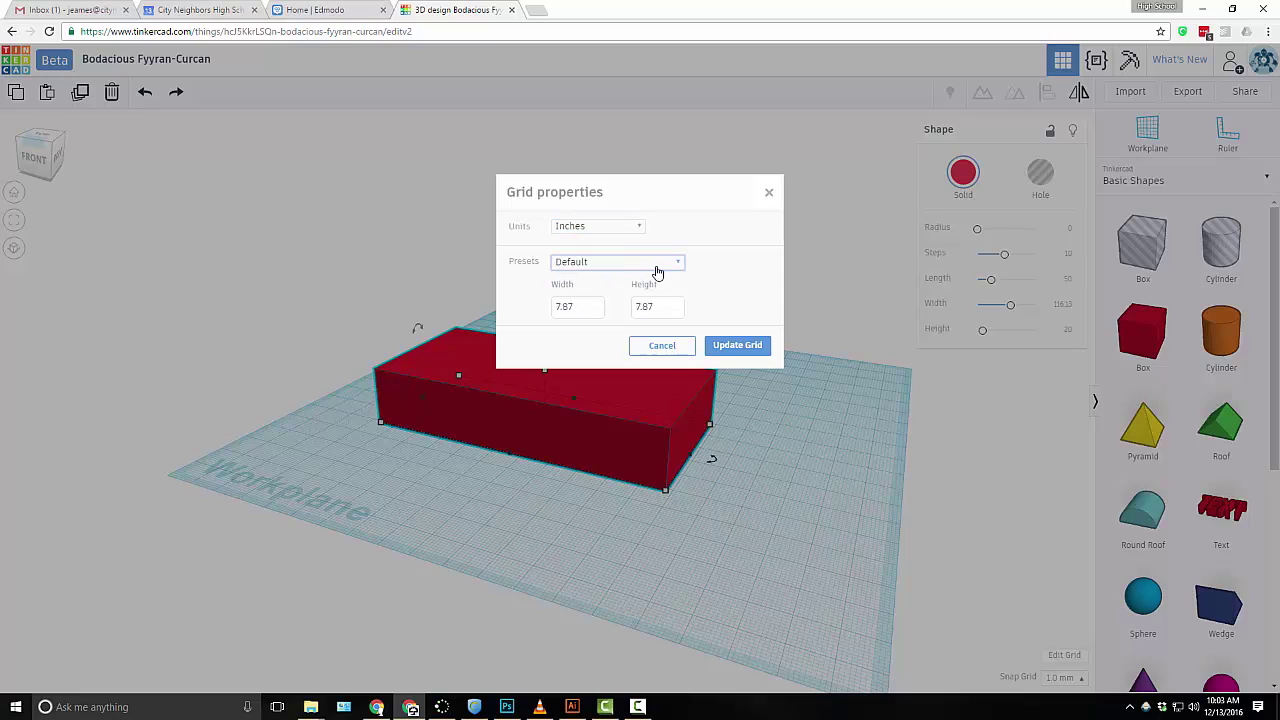
{"action": "left_click", "coordinate": [667, 270]}
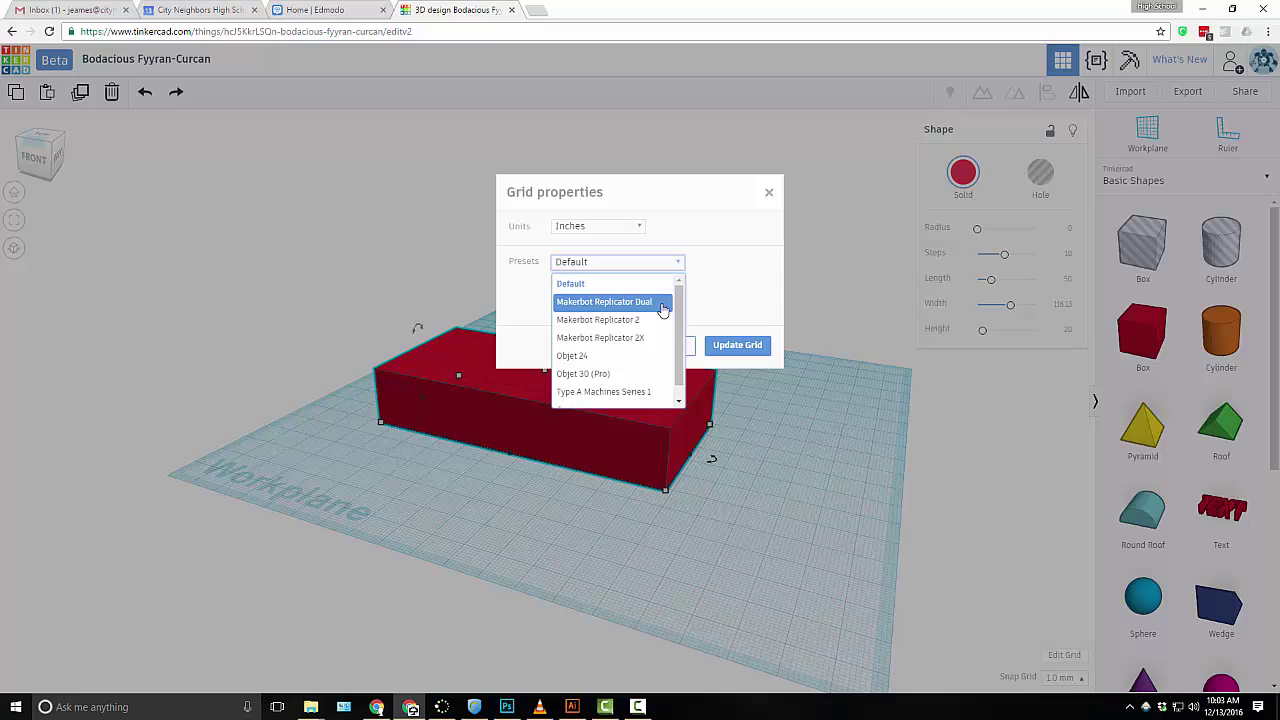
{"action": "scroll", "coordinate": [660, 360], "scroll_direction": "down", "scroll_amount": 1}
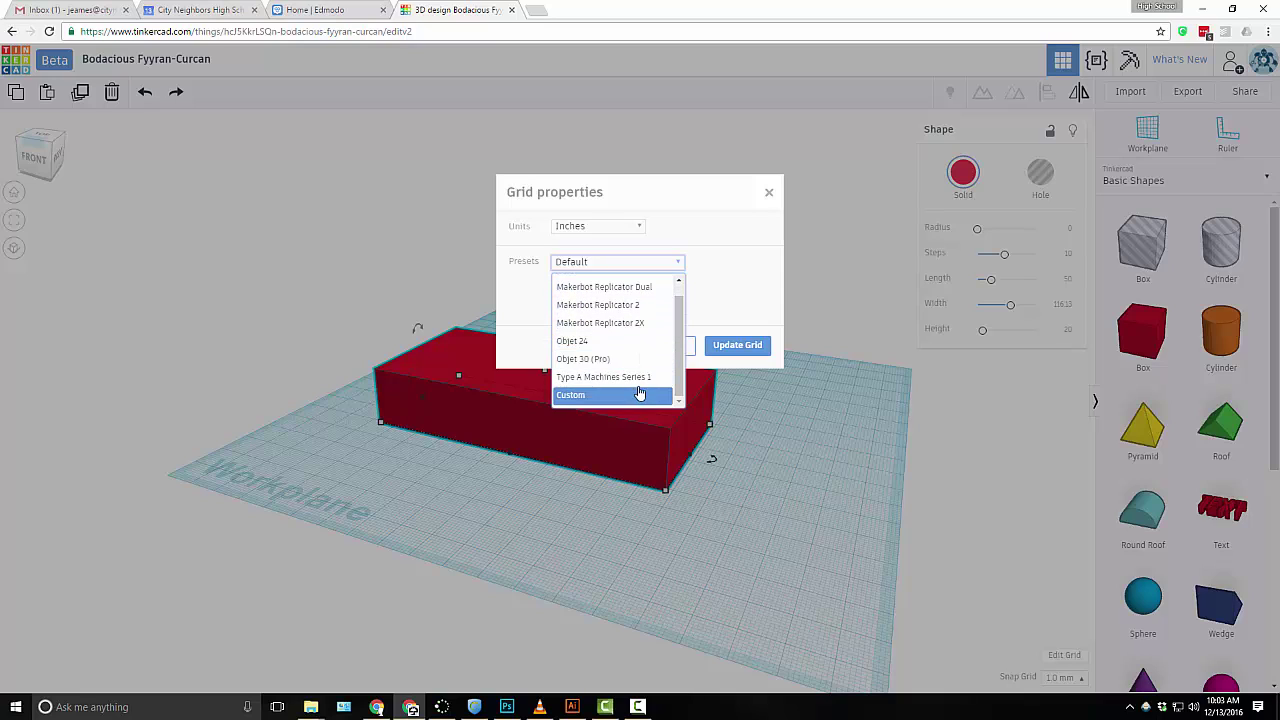
{"action": "scroll", "coordinate": [648, 364], "scroll_direction": "up", "scroll_amount": 1}
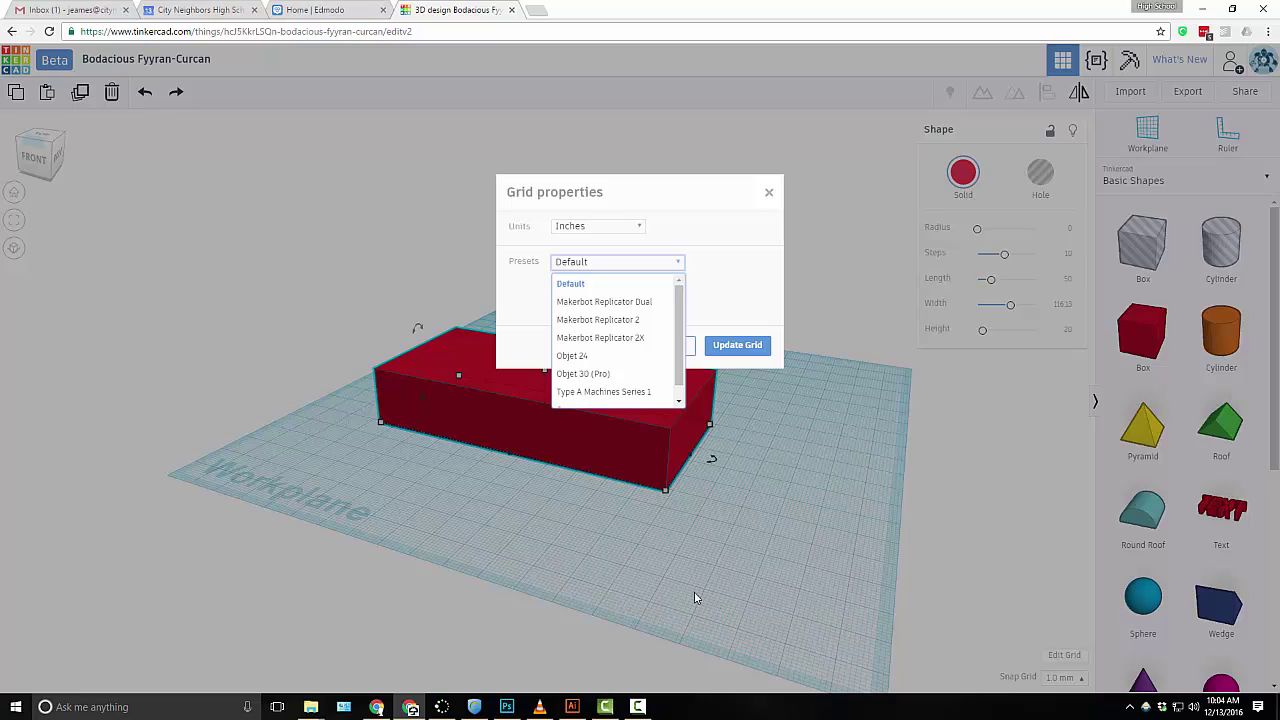
{"action": "left_click", "coordinate": [705, 310]}
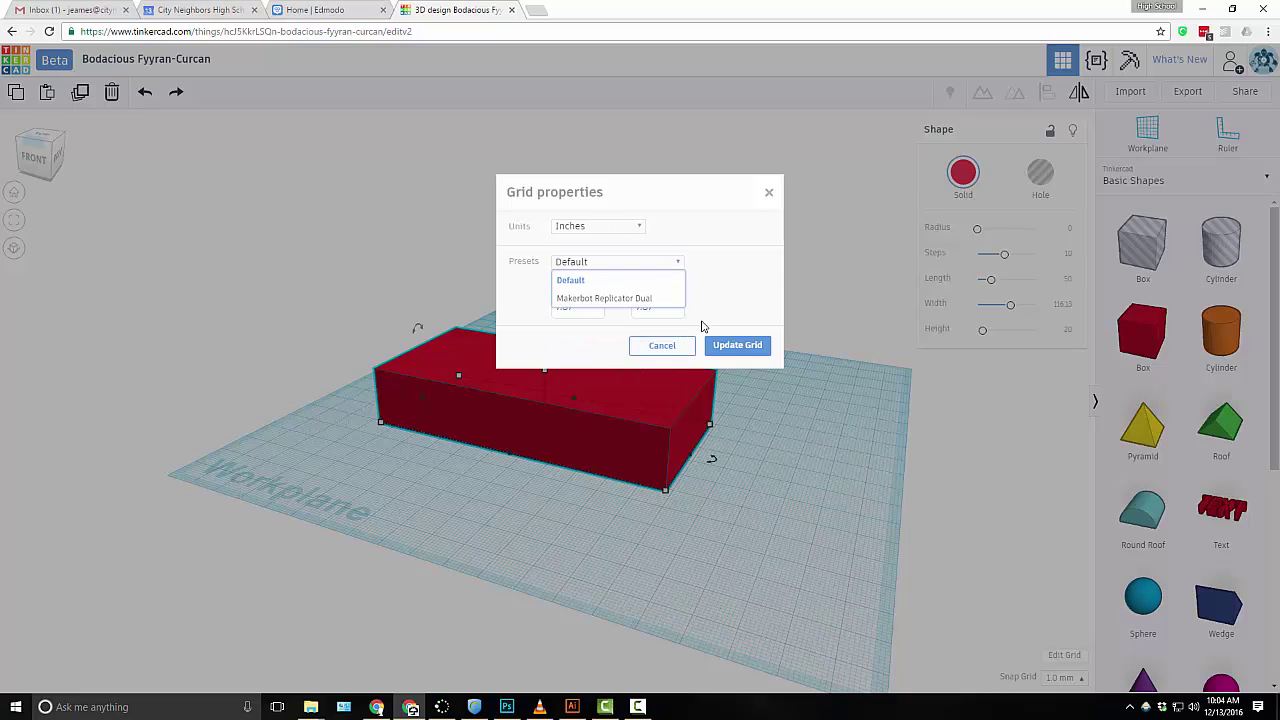
{"action": "left_click", "coordinate": [746, 346]}
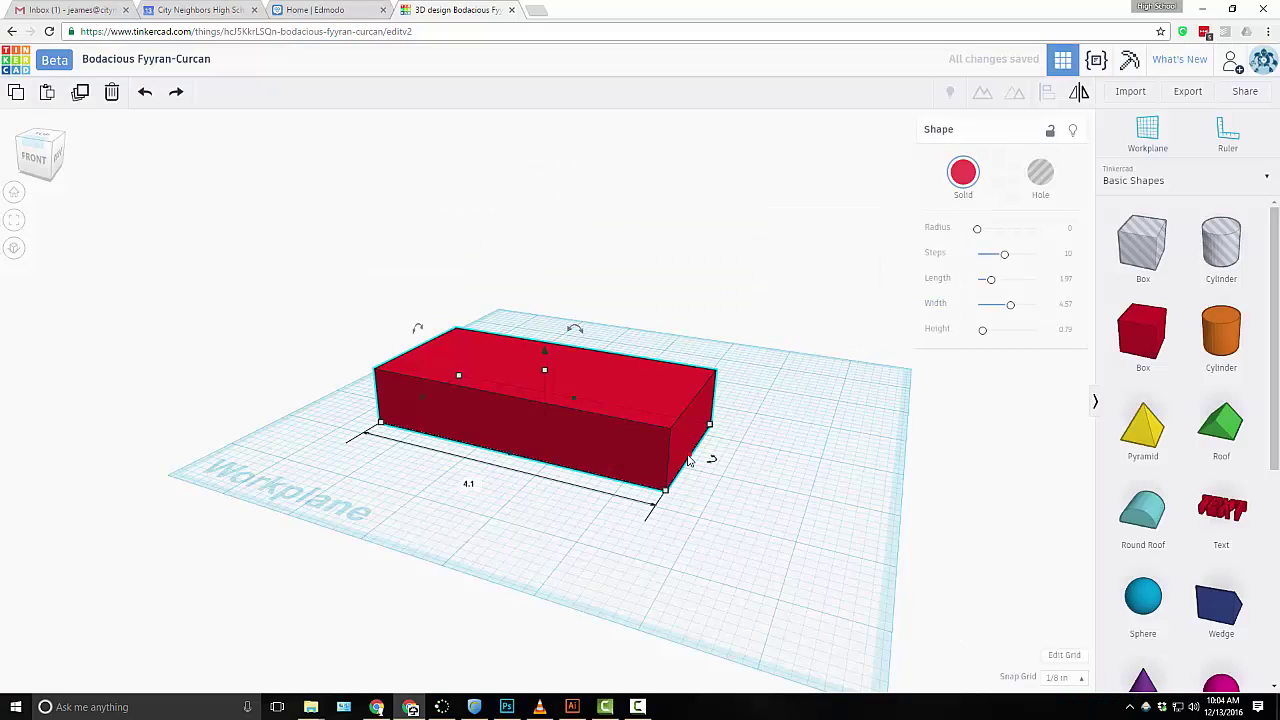
- Extend the right end of the red box so it spans more of the workplane's width
{"action": "left_click_drag", "start_coordinate": [686, 456], "coordinate": [738, 467]}
{"action": "right_click_drag", "start_coordinate": [590, 406], "coordinate": [677, 490]}
{"action": "left_click_drag", "start_coordinate": [733, 508], "coordinate": [805, 522]}
{"action": "right_click_drag", "start_coordinate": [680, 511], "coordinate": [644, 502]}
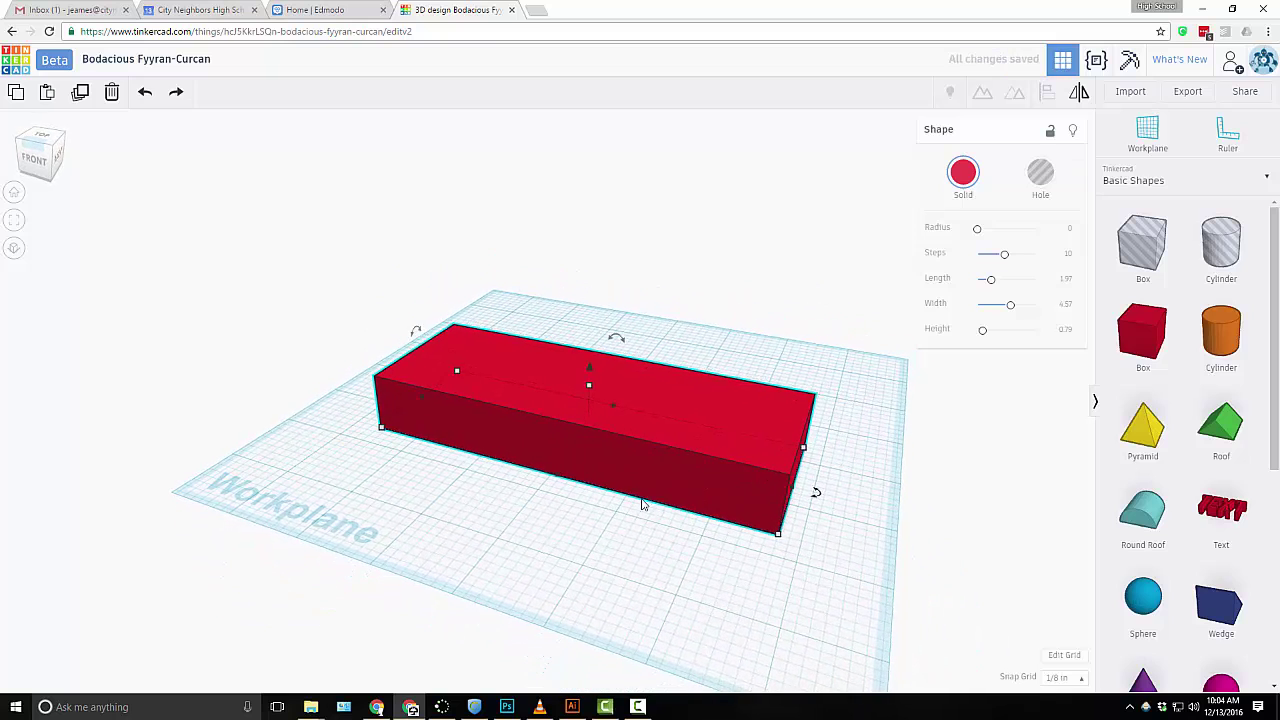
- Duplicate the red box and move the copy directly behind the original
{"action": "right_click_drag", "start_coordinate": [566, 484], "coordinate": [557, 441]}
{"action": "right_click_drag", "start_coordinate": [546, 511], "coordinate": [650, 500]}
{"action": "right_click_drag", "start_coordinate": [634, 431], "coordinate": [483, 526]}
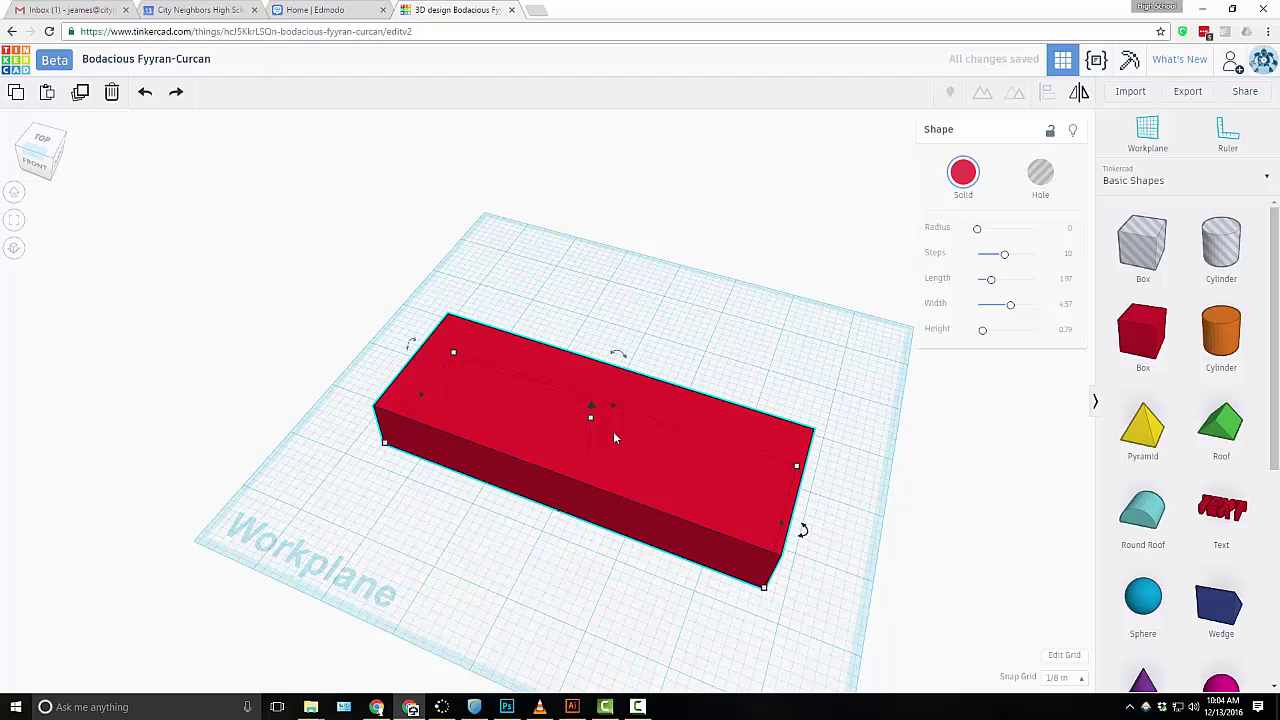
{"action": "left_click", "coordinate": [81, 95]}
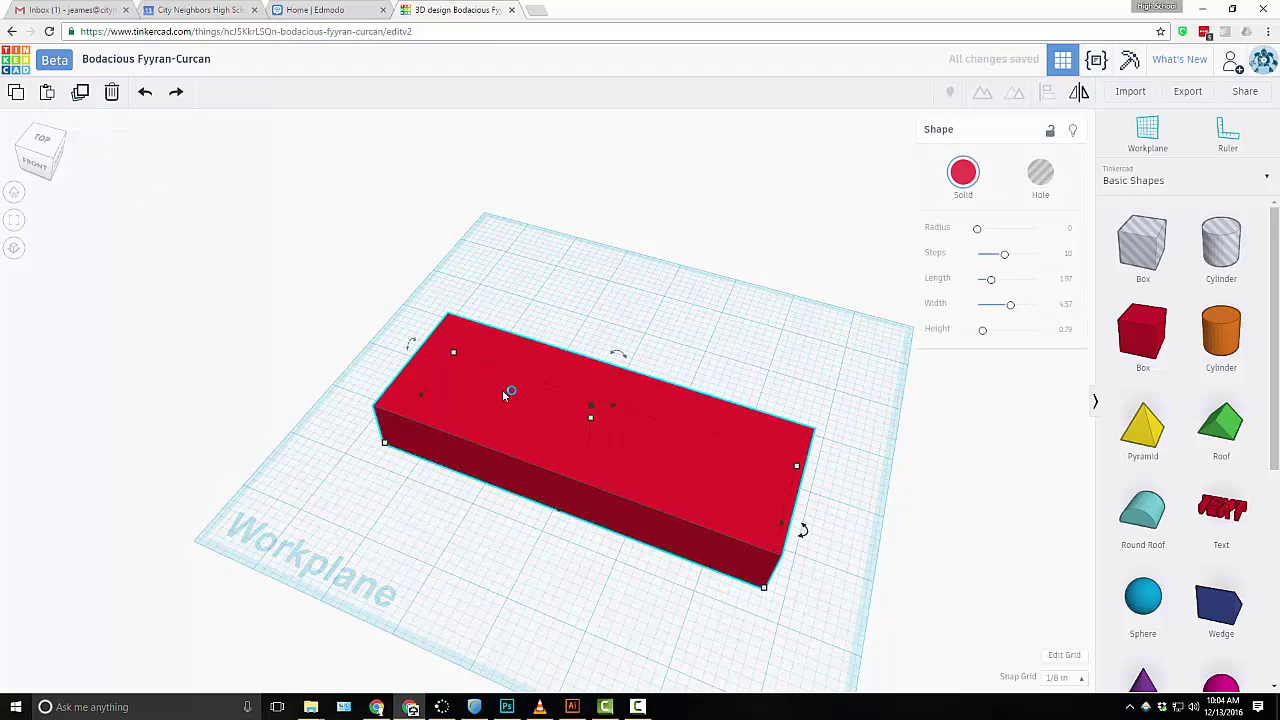
{"action": "left_click_drag", "start_coordinate": [524, 409], "coordinate": [566, 300]}
{"action": "right_click_drag", "start_coordinate": [566, 300], "coordinate": [686, 294]}
- Shrink the rear copy from its corner to about 1.6 in deep and color it orange
{"action": "right_click_drag", "start_coordinate": [793, 297], "coordinate": [684, 465]}
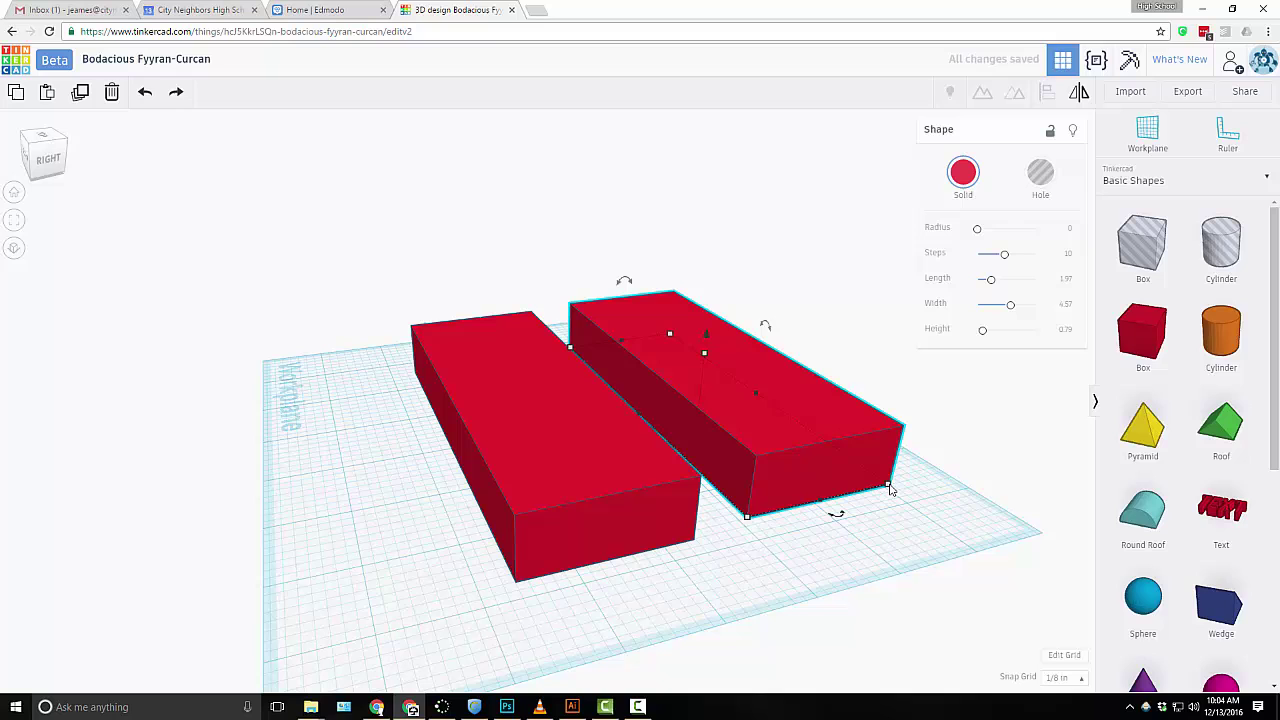
{"action": "left_click_drag", "start_coordinate": [890, 488], "coordinate": [804, 455]}
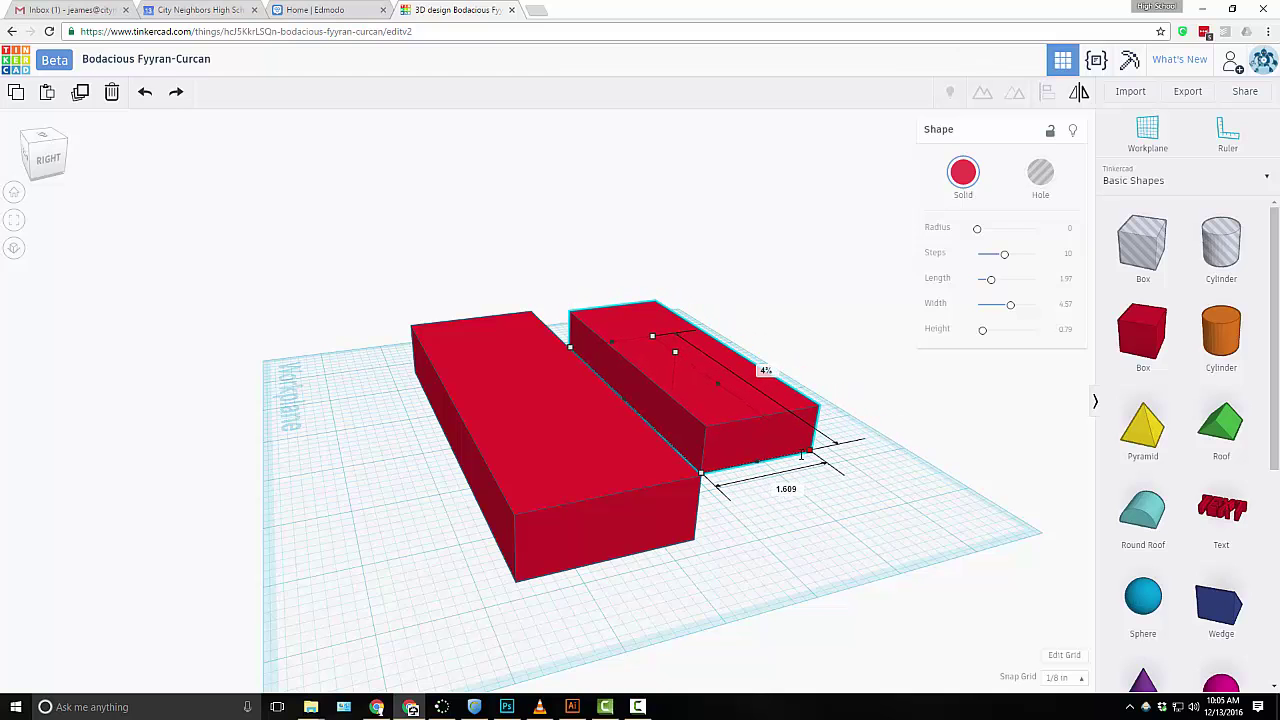
{"action": "right_click_drag", "start_coordinate": [705, 432], "coordinate": [891, 457]}
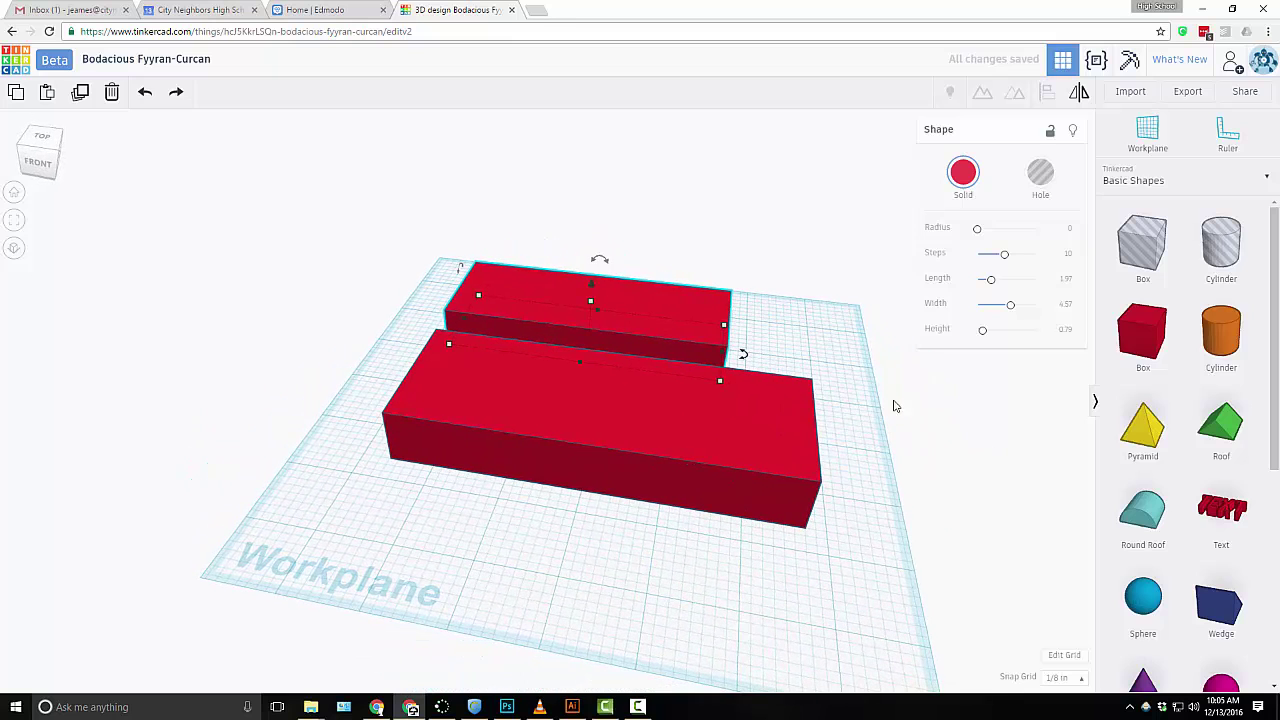
{"action": "left_click", "coordinate": [963, 176]}
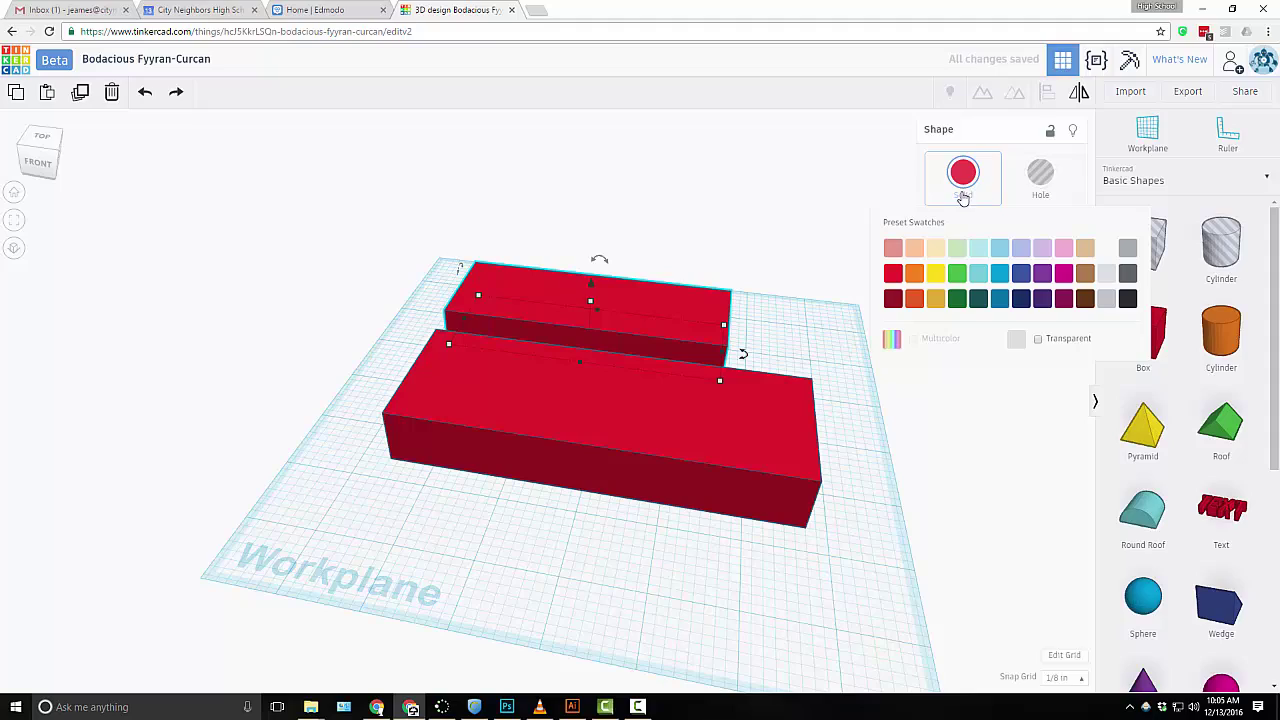
{"action": "left_click", "coordinate": [914, 274]}
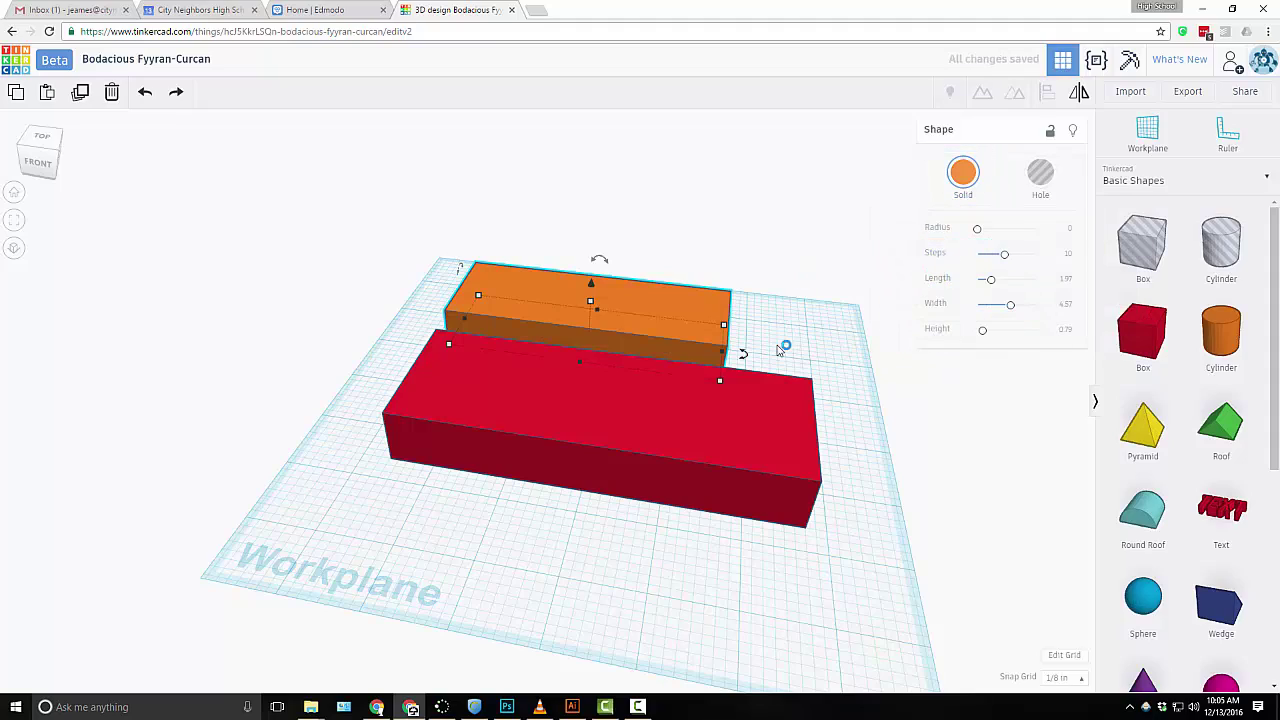
- Move the orange box through the red box to its front side and shift the red box back
{"action": "right_click_drag", "start_coordinate": [783, 348], "coordinate": [533, 369]}
{"action": "left_click_drag", "start_coordinate": [670, 425], "coordinate": [455, 402]}
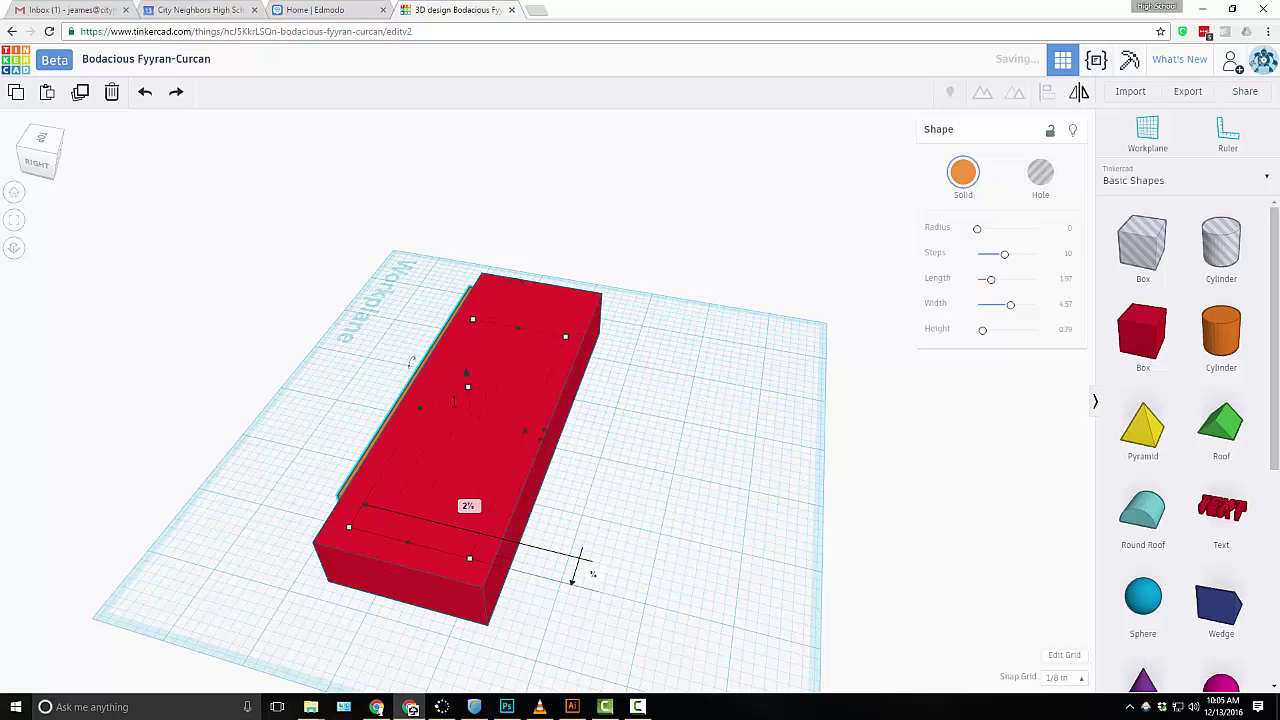
{"action": "right_click_drag", "start_coordinate": [517, 434], "coordinate": [655, 482]}
{"action": "left_click_drag", "start_coordinate": [655, 490], "coordinate": [683, 470]}
{"action": "left_click", "coordinate": [616, 426]}
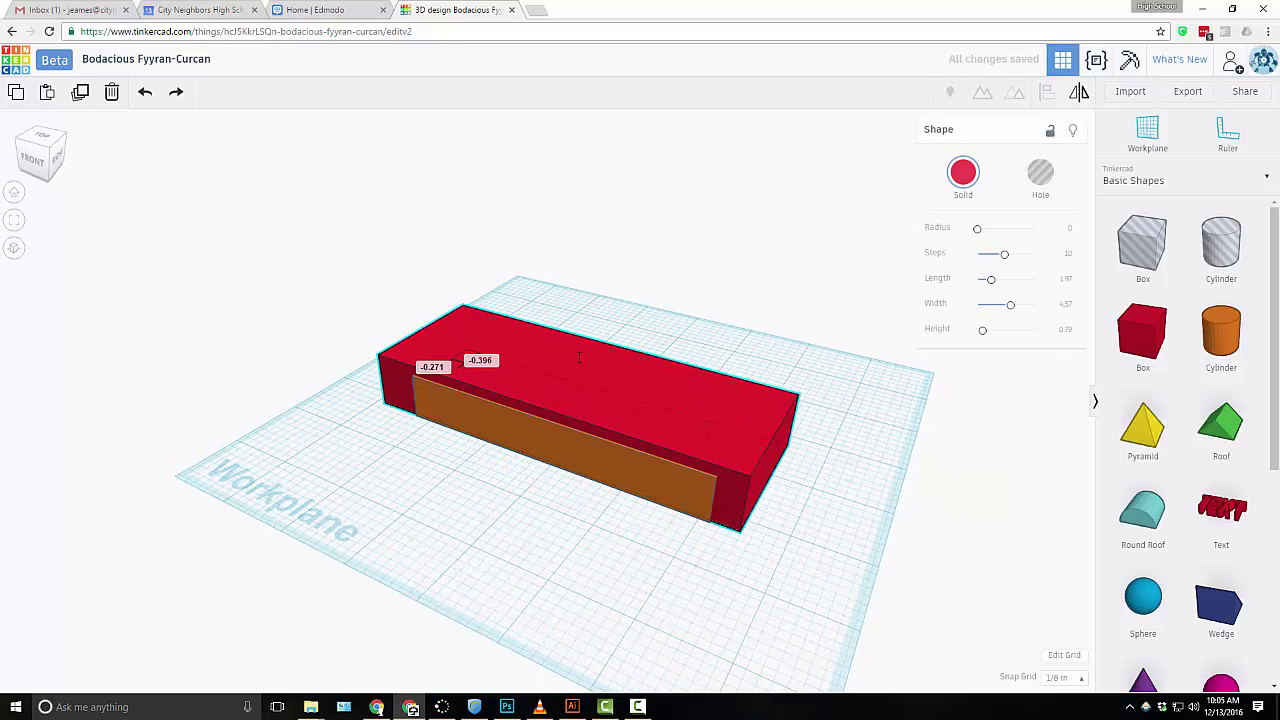
{"action": "left_click_drag", "start_coordinate": [634, 425], "coordinate": [645, 379]}
{"action": "left_click_drag", "start_coordinate": [650, 426], "coordinate": [630, 445]}
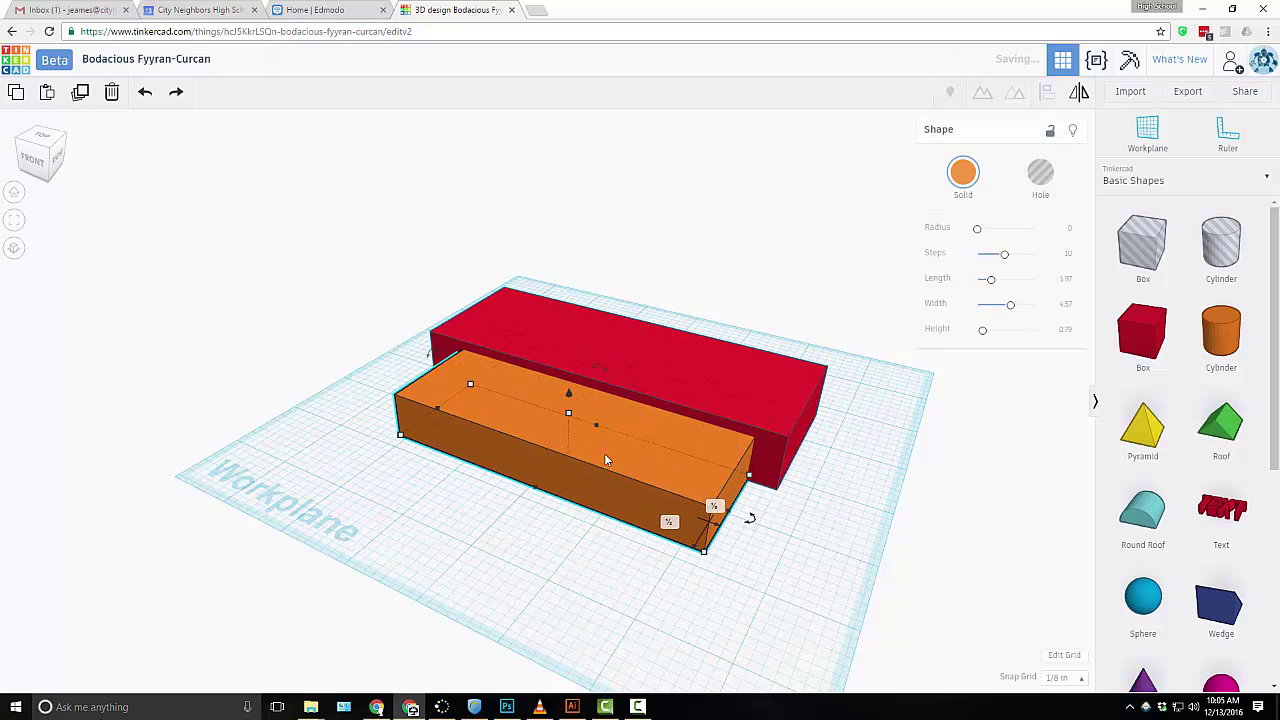
- Raise the orange box slightly above the workplane and slide it back into the red box's interior
{"action": "left_click_drag", "start_coordinate": [570, 390], "coordinate": [570, 376]}
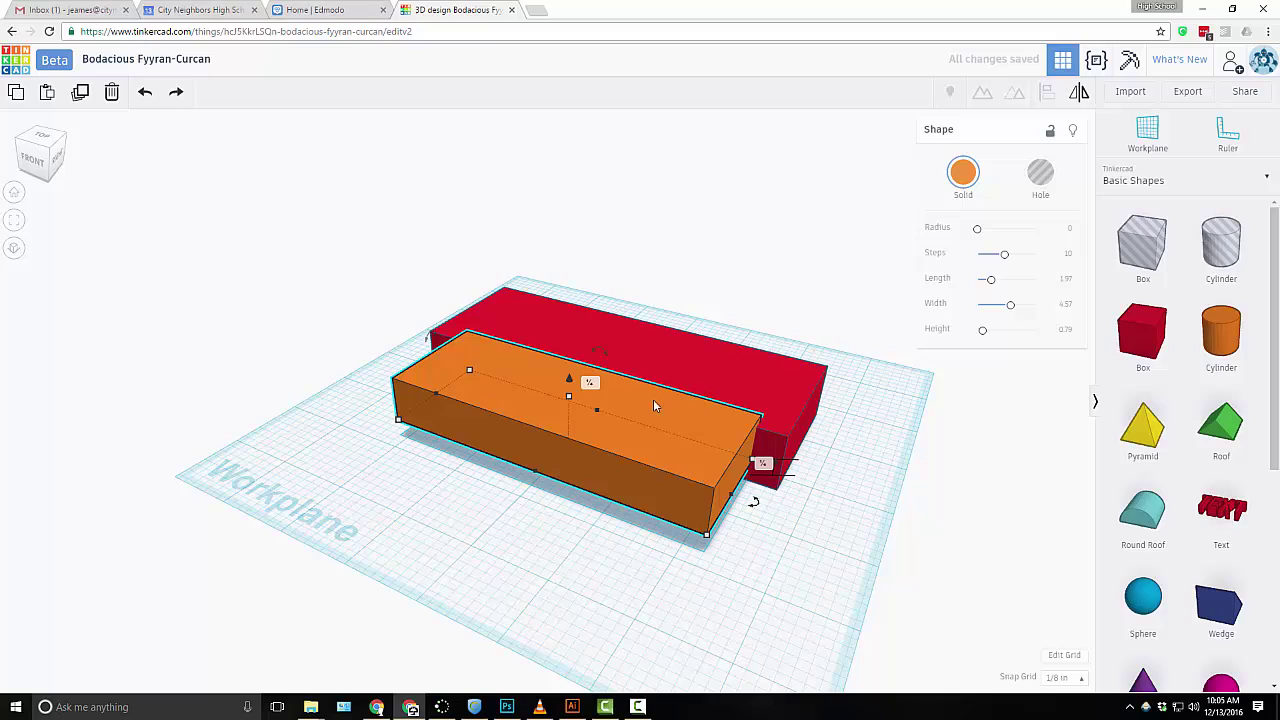
{"action": "right_click_drag", "start_coordinate": [684, 450], "coordinate": [769, 389]}
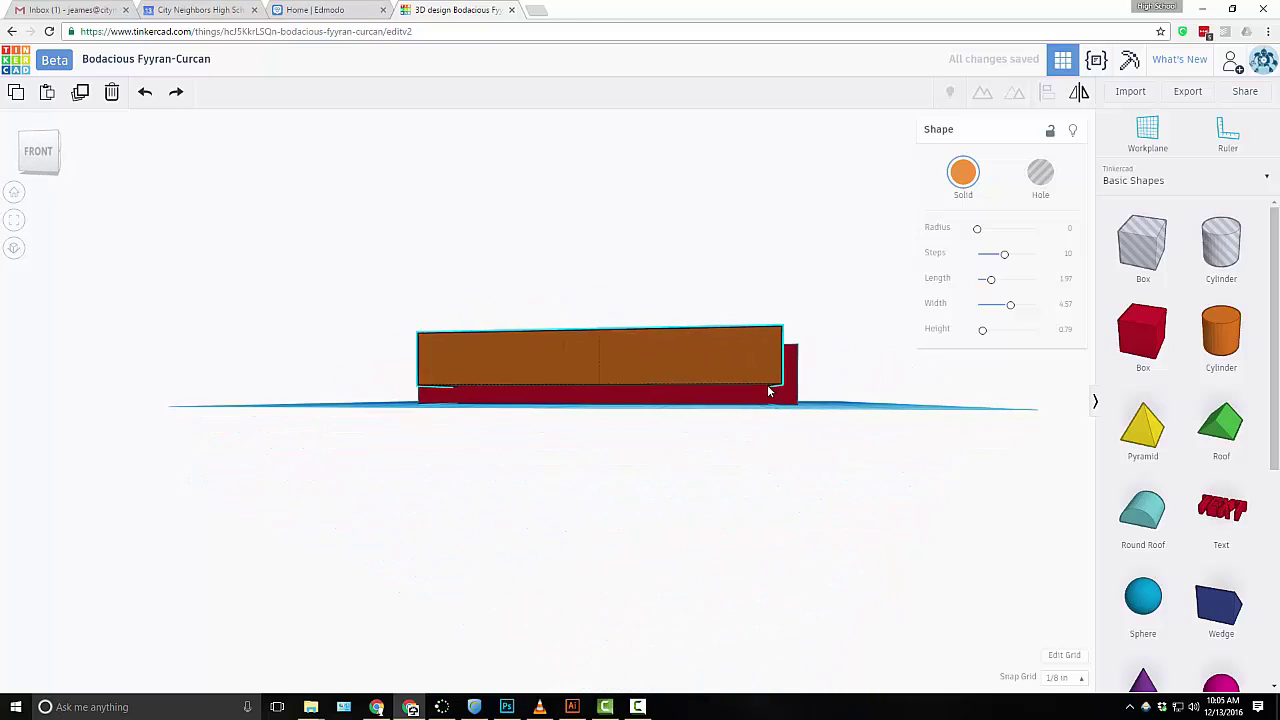
{"action": "right_click_drag", "start_coordinate": [655, 413], "coordinate": [605, 480]}
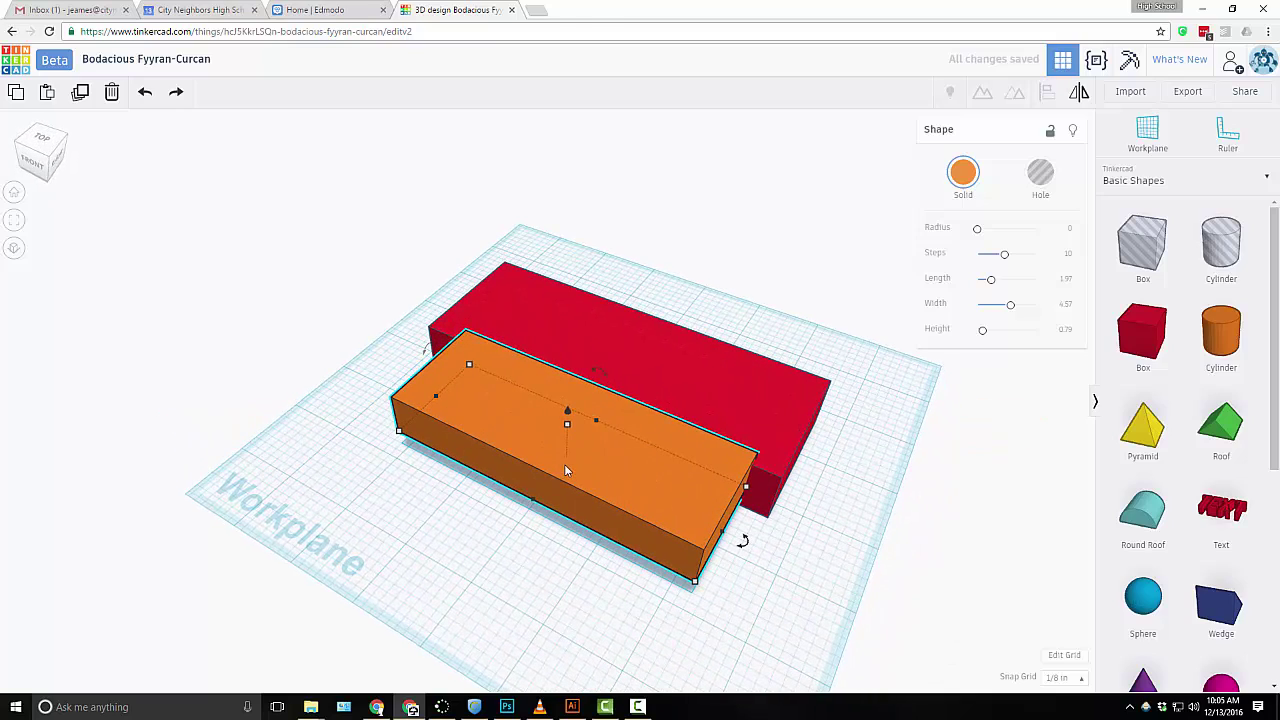
{"action": "left_click_drag", "start_coordinate": [567, 470], "coordinate": [631, 381]}
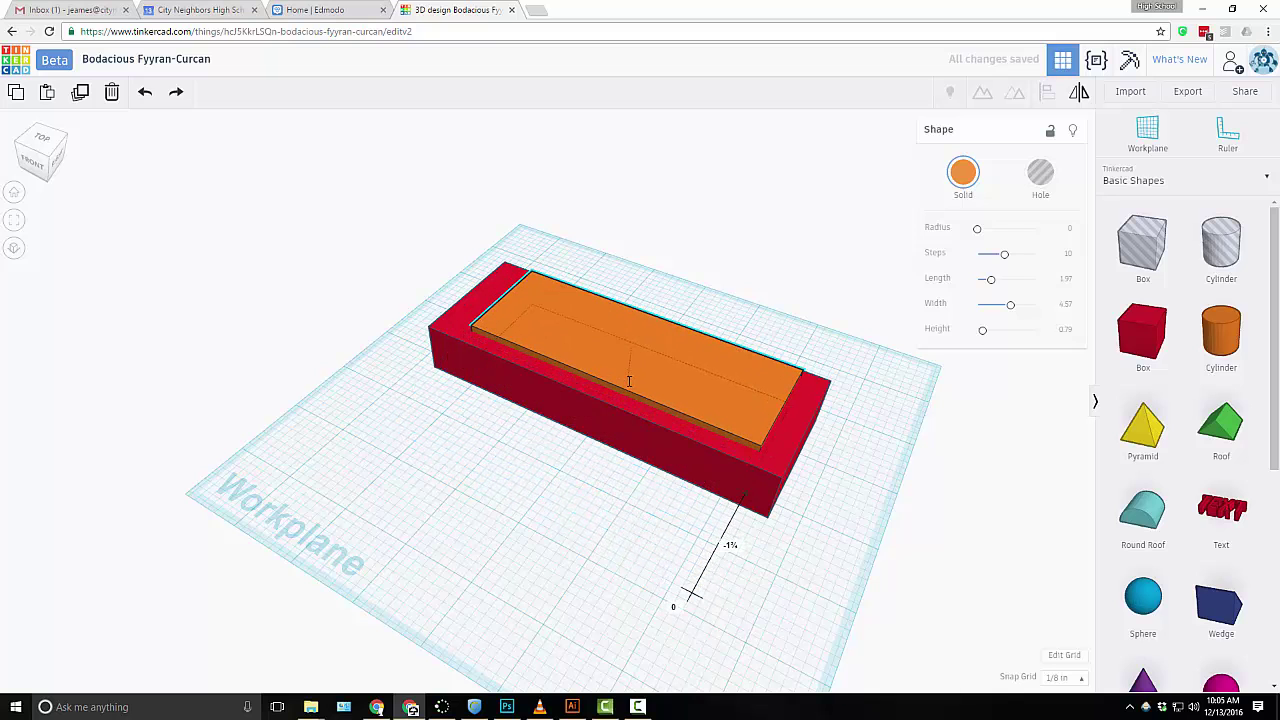
- Select the red and orange boxes and align their centers along both the length and the depth
{"action": "right_click_drag", "start_coordinate": [557, 423], "coordinate": [671, 458]}
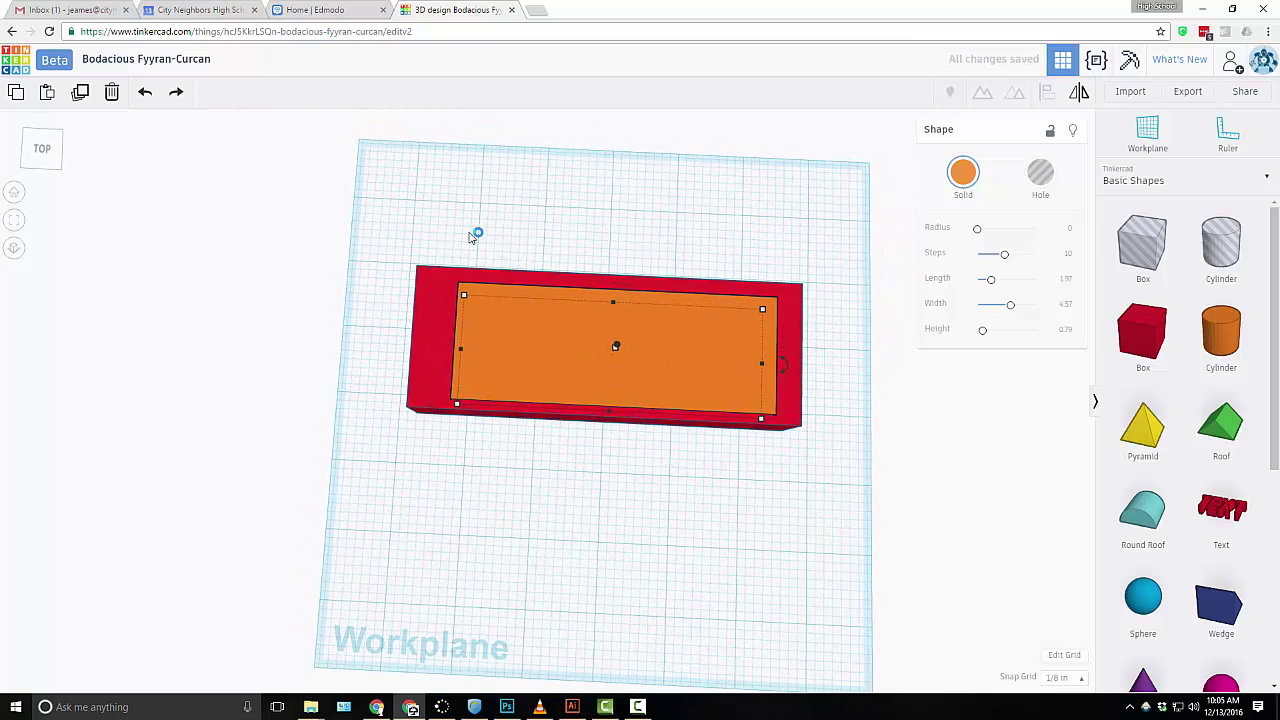
{"action": "left_click_drag", "start_coordinate": [536, 332], "coordinate": [857, 509]}
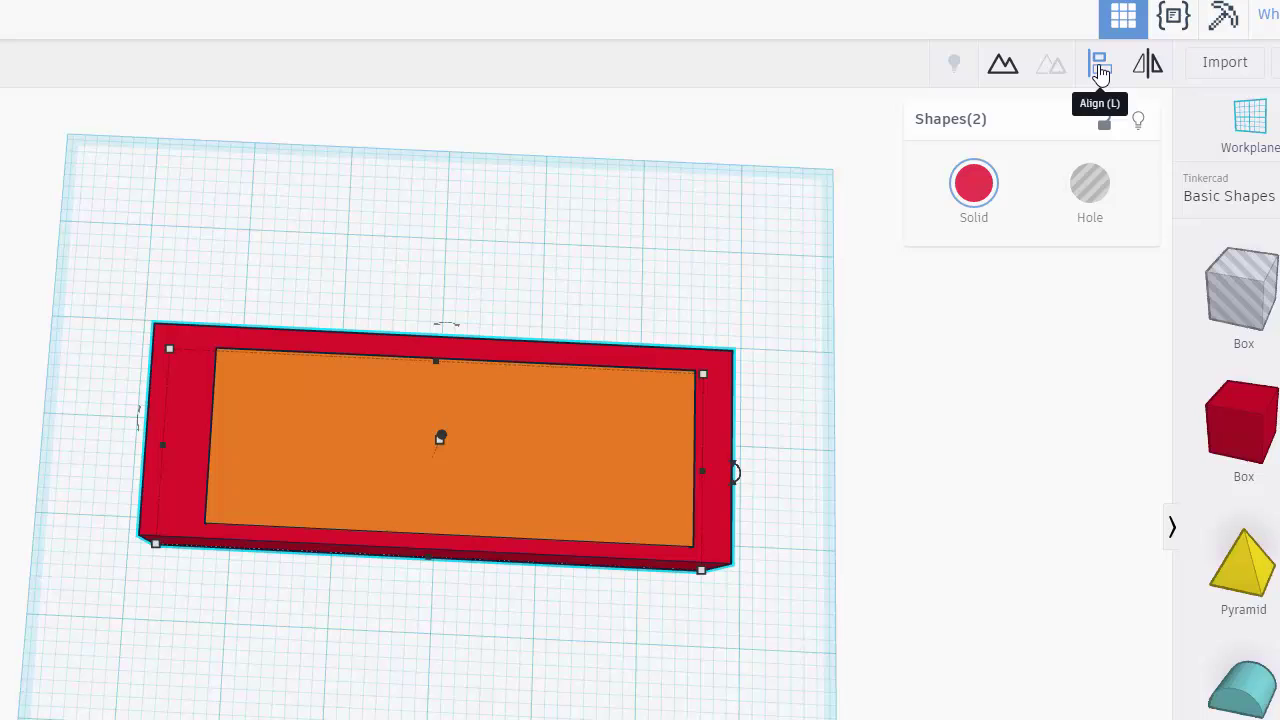
{"action": "left_click", "coordinate": [1100, 68]}
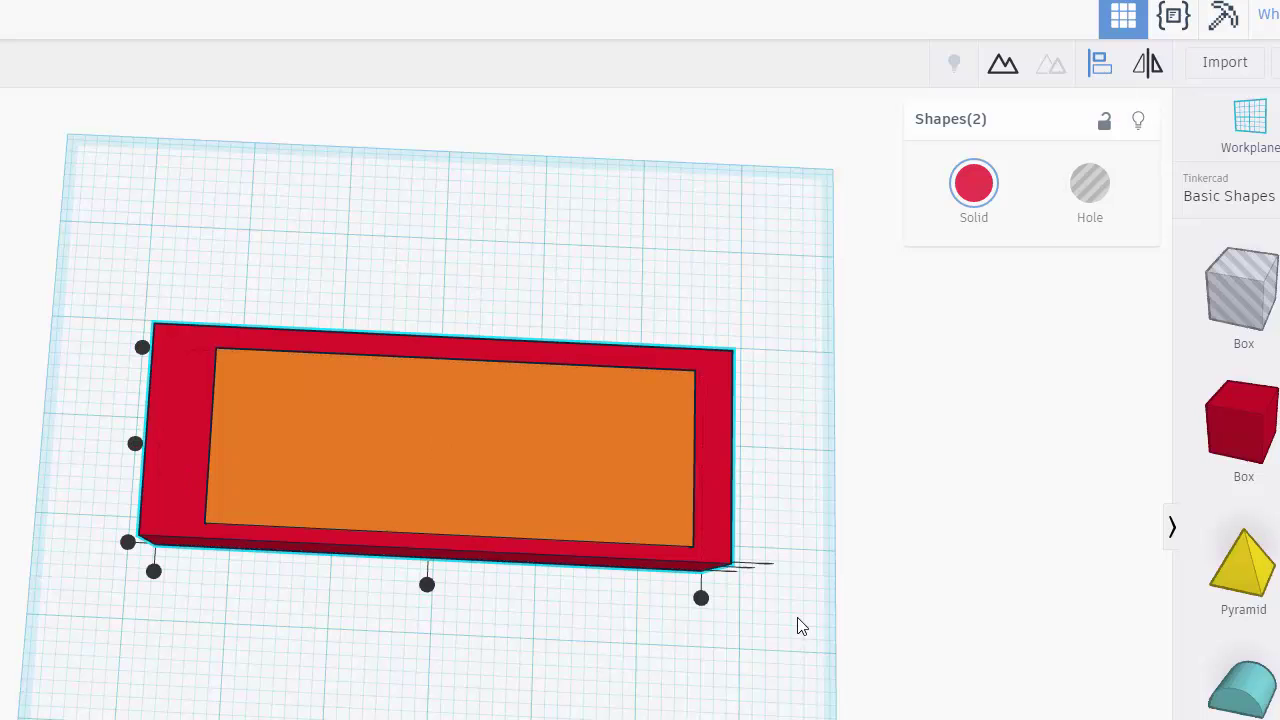
{"action": "left_click", "coordinate": [427, 586]}
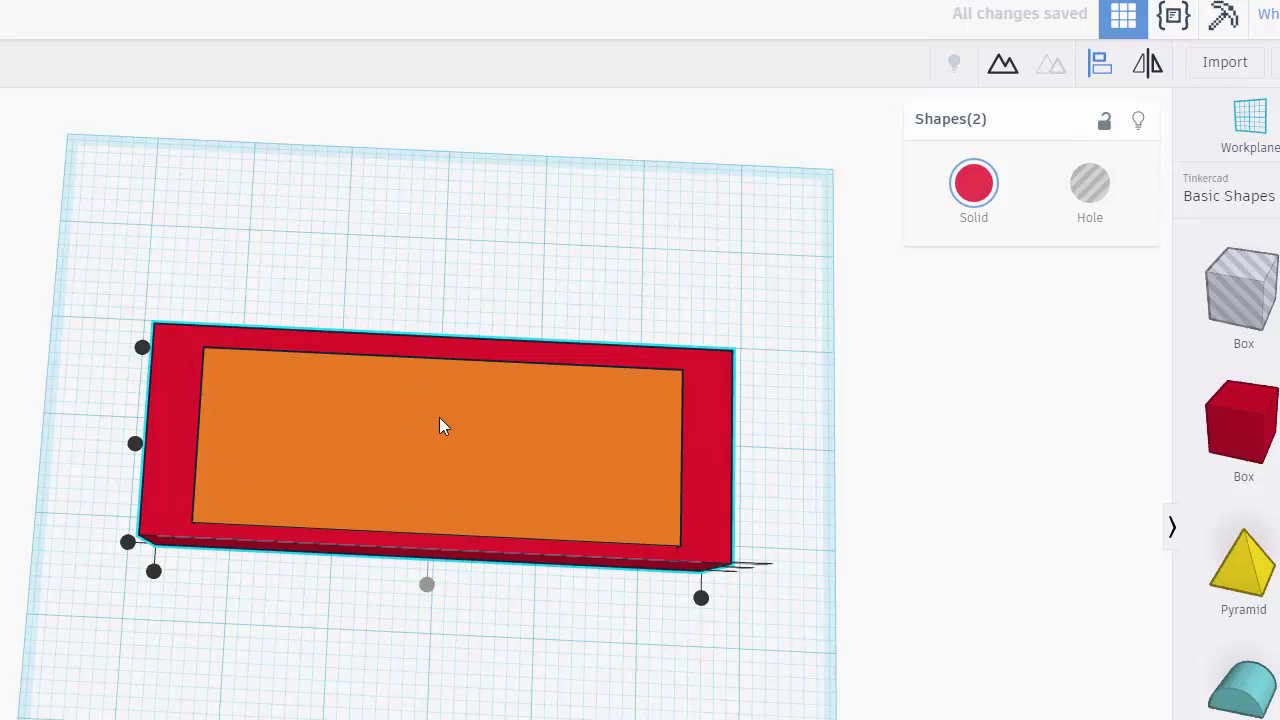
{"action": "right_click_drag", "start_coordinate": [64, 486], "coordinate": [251, 571]}
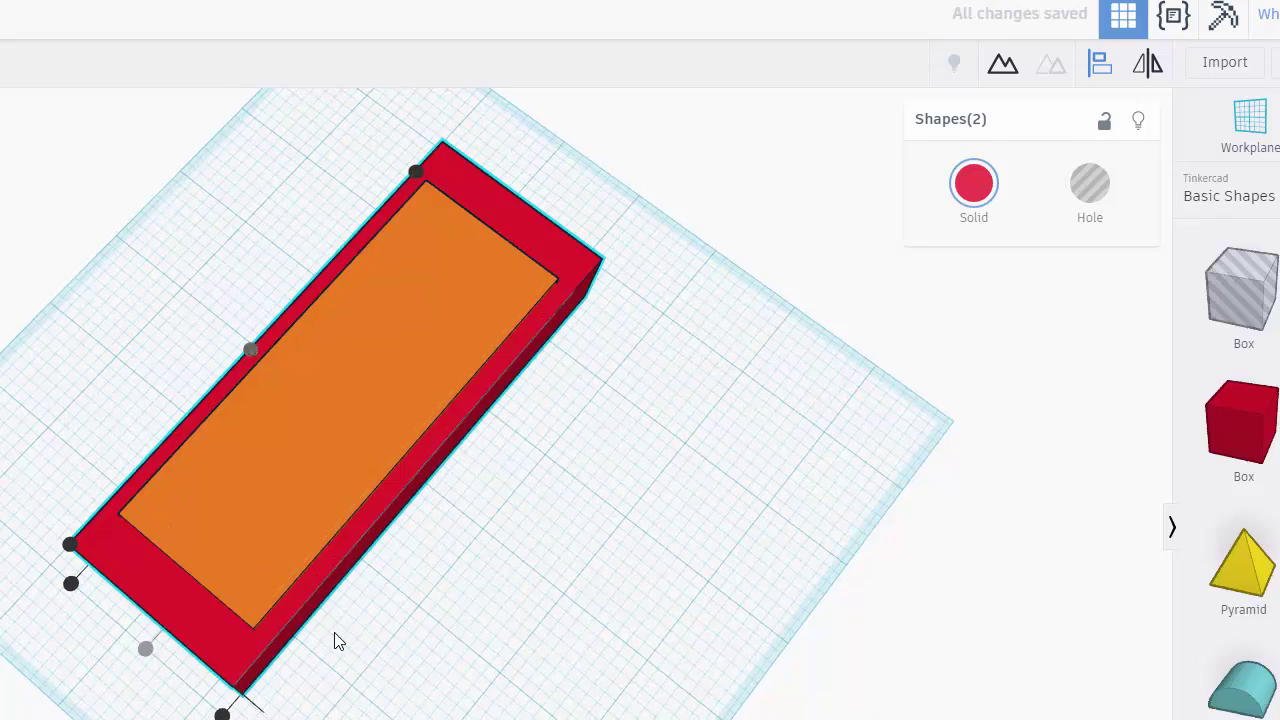
{"action": "right_click_drag", "start_coordinate": [495, 540], "coordinate": [291, 560]}
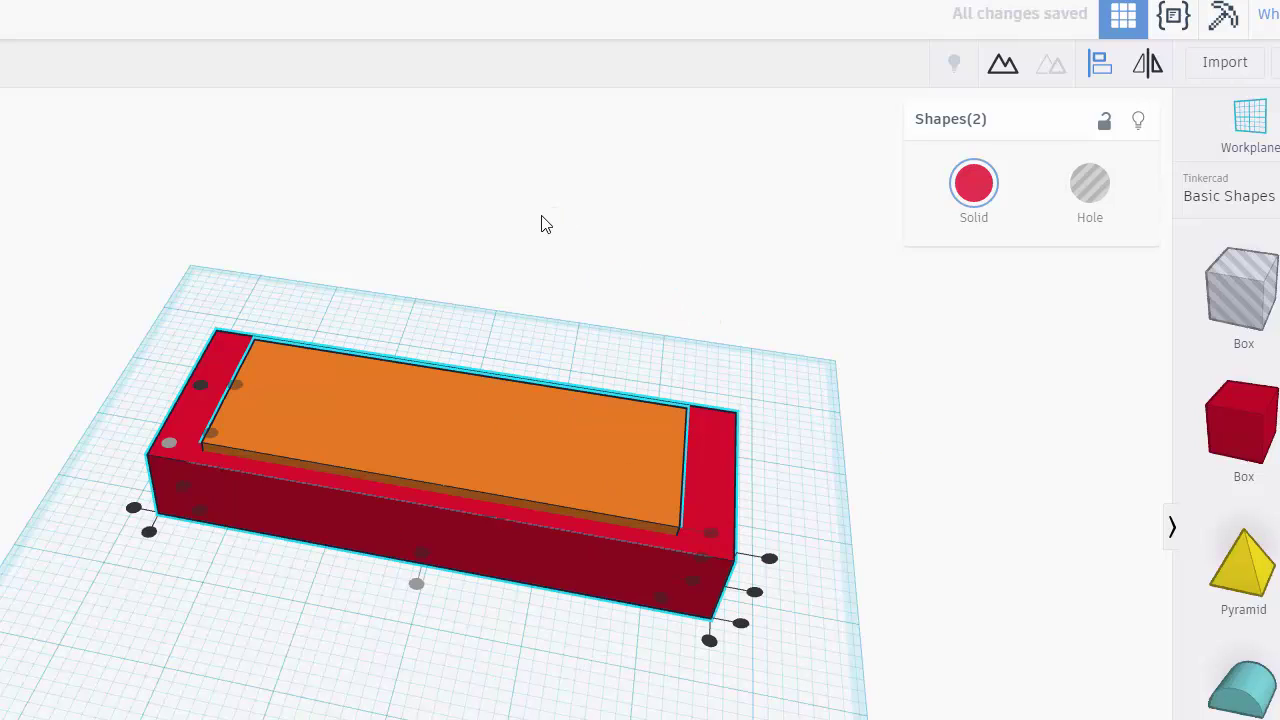
{"action": "mouse_move", "coordinate": [352, 621]}
{"action": "right_mouse_down"}
{"action": "mouse_move", "coordinate": [646, 569]}
{"action": "mouse_move", "coordinate": [914, 574]}
{"action": "mouse_move", "coordinate": [709, 566]}
{"action": "mouse_move", "coordinate": [362, 594]}
{"action": "mouse_move", "coordinate": [369, 623]}
{"action": "right_mouse_up"}
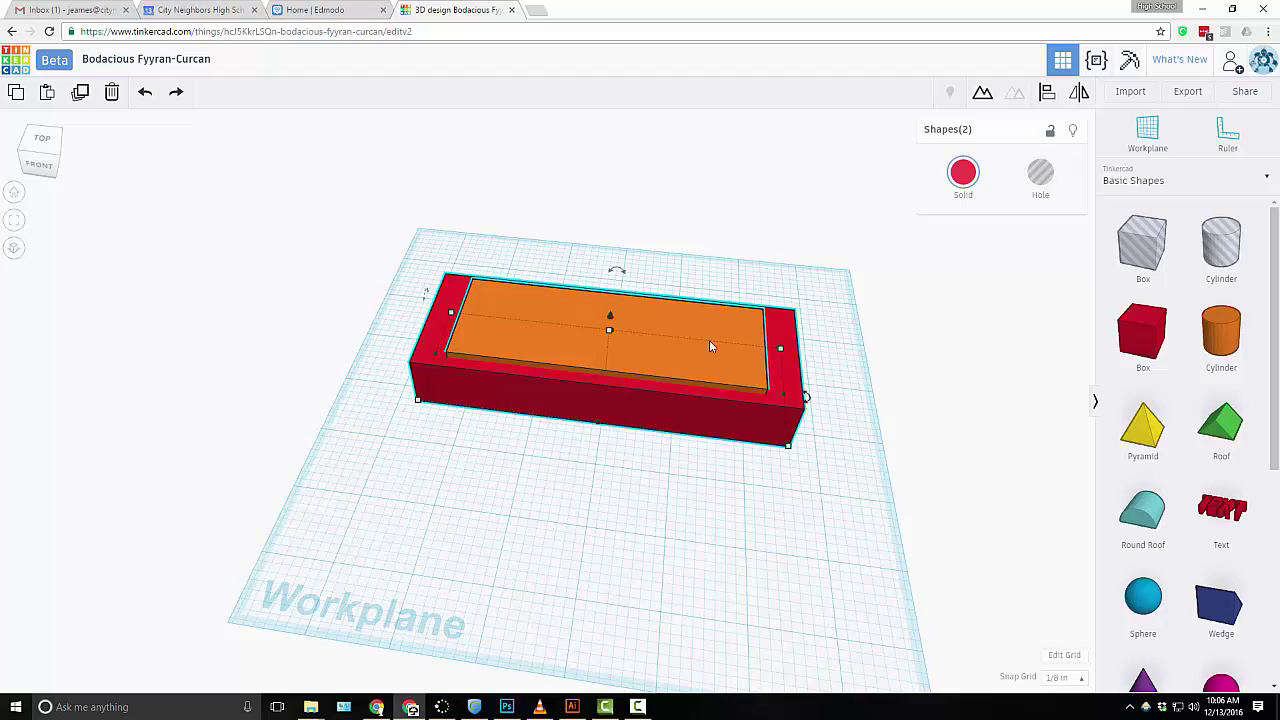
- Try turning both selected boxes into holes, and undo the change
{"action": "right_click_drag", "start_coordinate": [709, 340], "coordinate": [875, 314]}
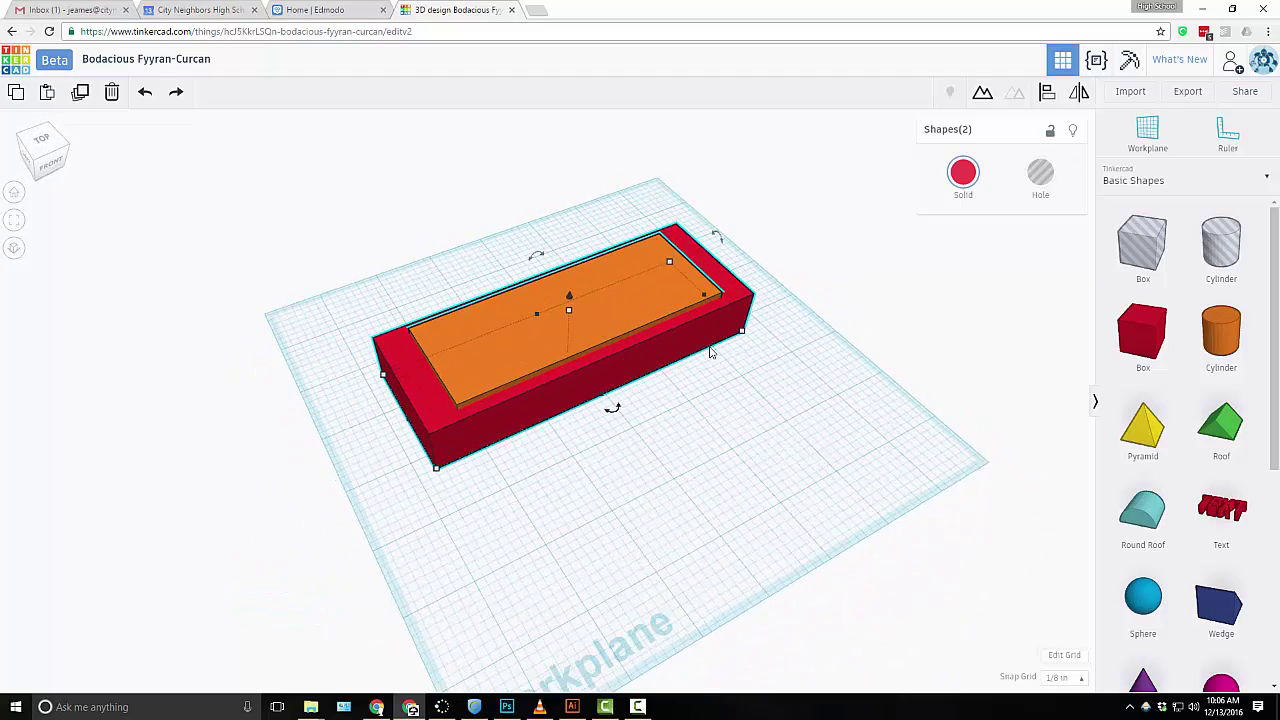
{"action": "left_click", "coordinate": [1040, 173]}
{"action": "mouse_move", "coordinate": [873, 394]}
{"action": "right_mouse_down"}
{"action": "mouse_move", "coordinate": [871, 366]}
{"action": "mouse_move", "coordinate": [780, 294]}
{"action": "mouse_move", "coordinate": [672, 279]}
{"action": "mouse_move", "coordinate": [722, 388]}
{"action": "mouse_move", "coordinate": [905, 376]}
{"action": "mouse_move", "coordinate": [876, 378]}
{"action": "right_mouse_up"}
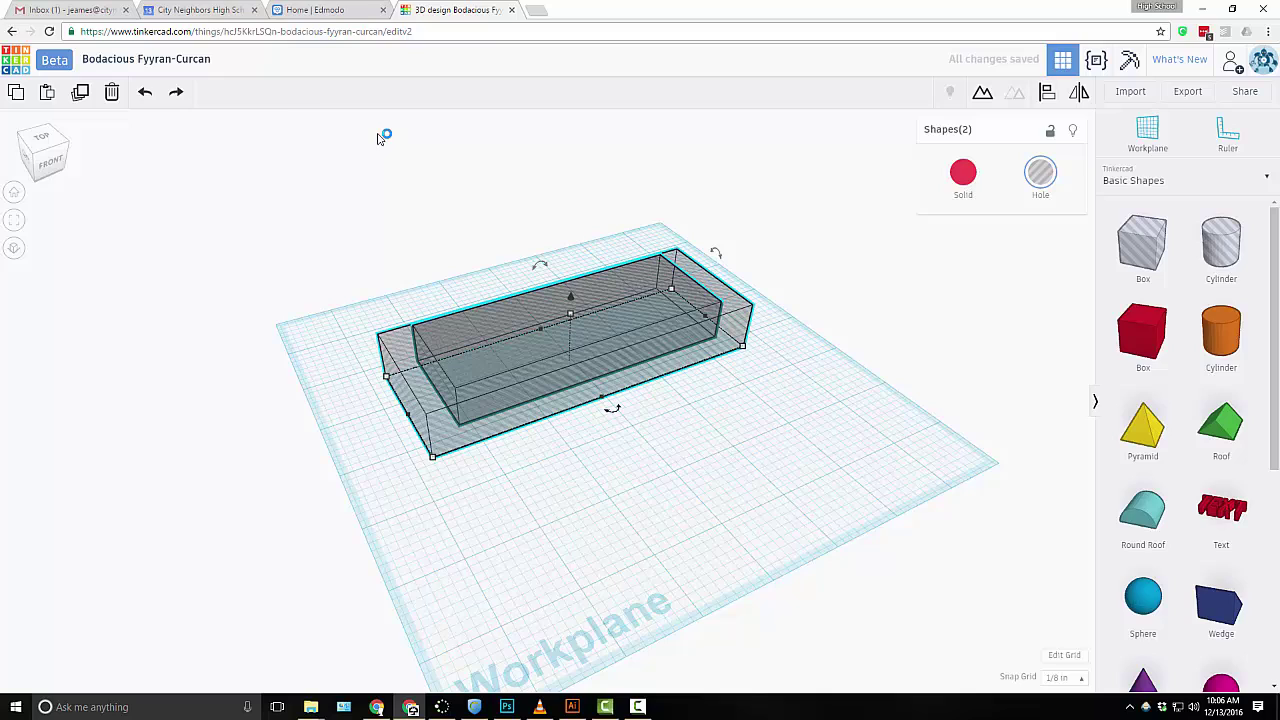
{"action": "left_click", "coordinate": [144, 93]}
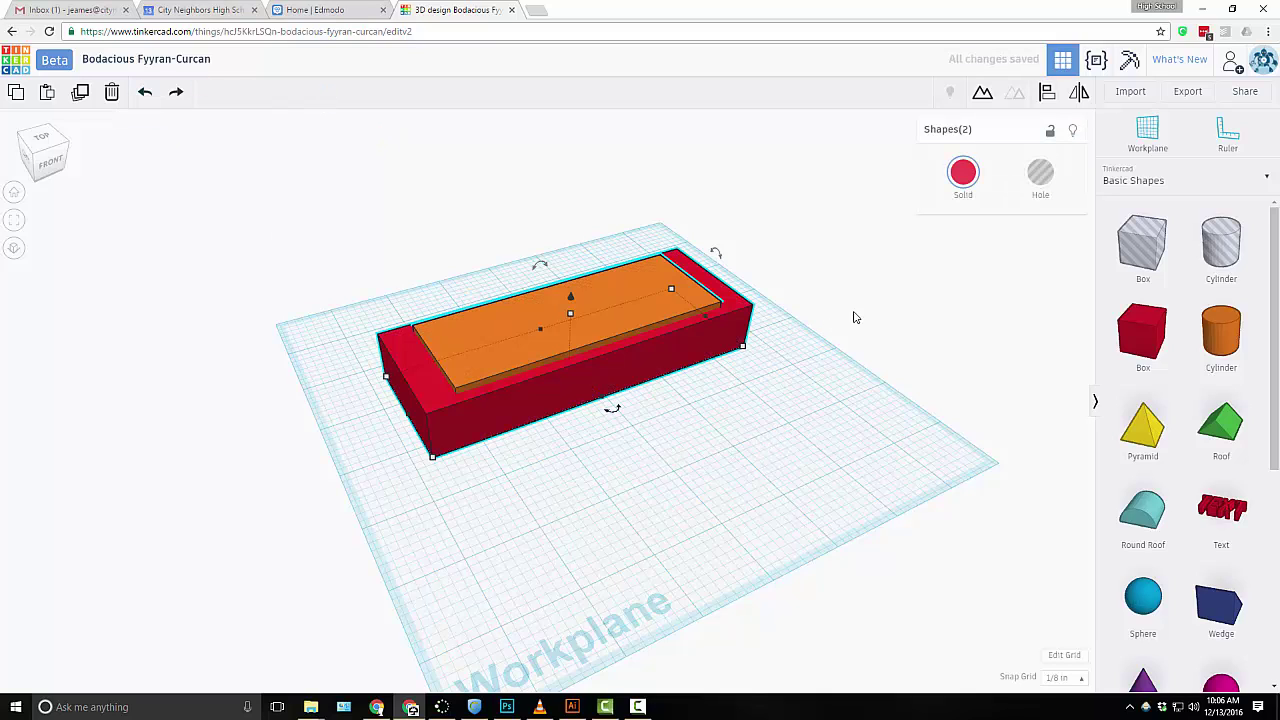
- Select only the orange inner box and turn it into a hole
{"action": "right_click_drag", "start_coordinate": [460, 265], "coordinate": [452, 335]}
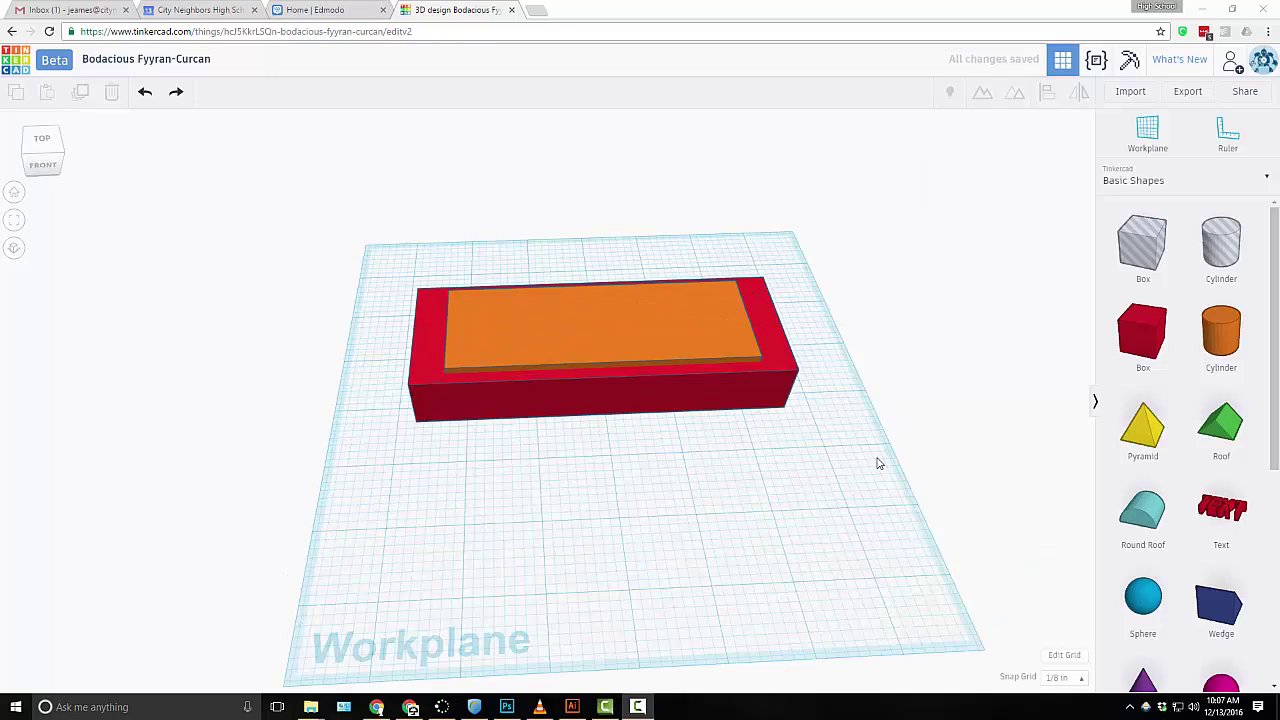
{"action": "right_click_drag", "start_coordinate": [878, 463], "coordinate": [726, 340]}
{"action": "left_click", "coordinate": [727, 337]}
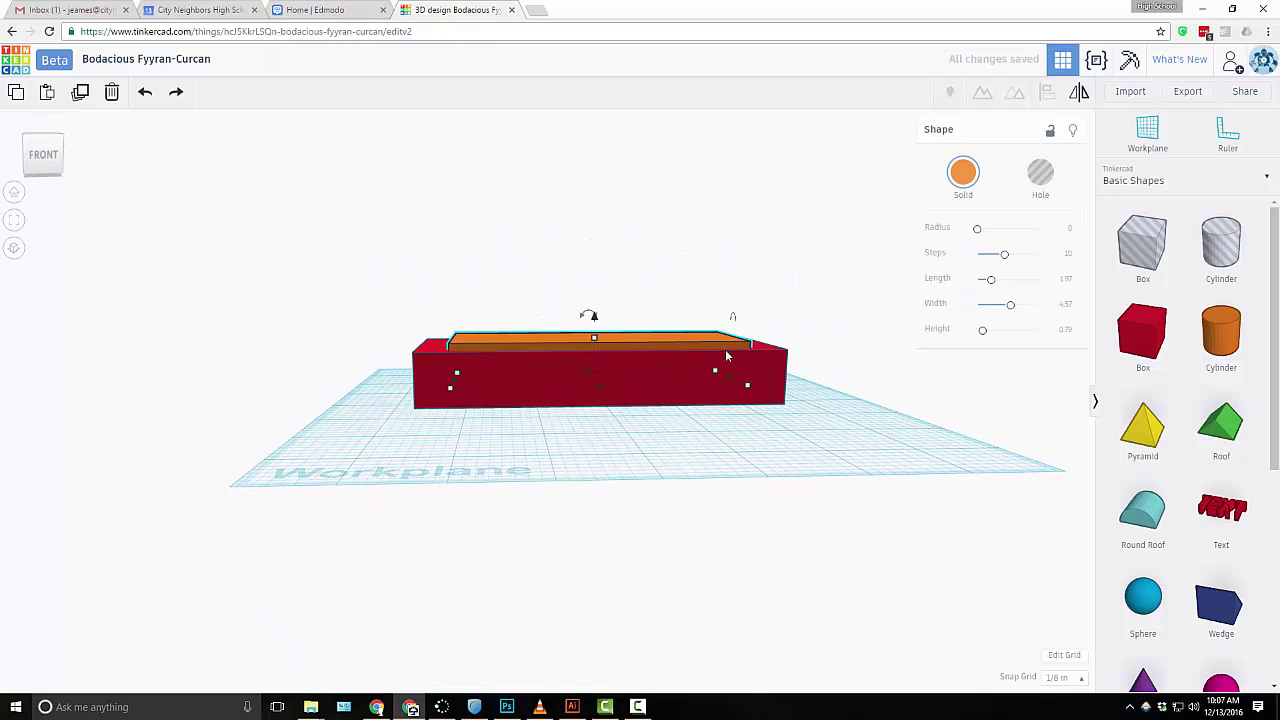
{"action": "right_click_drag", "start_coordinate": [818, 394], "coordinate": [834, 464]}
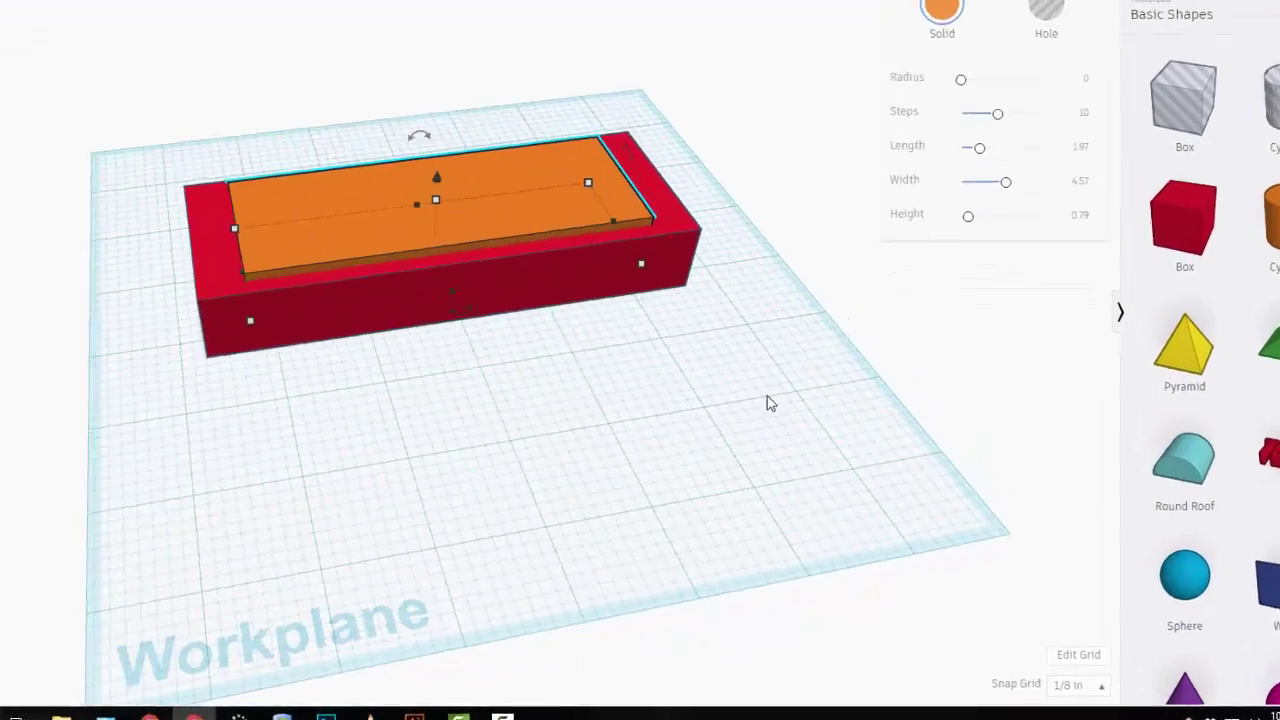
{"action": "right_click_drag", "start_coordinate": [770, 403], "coordinate": [720, 330]}
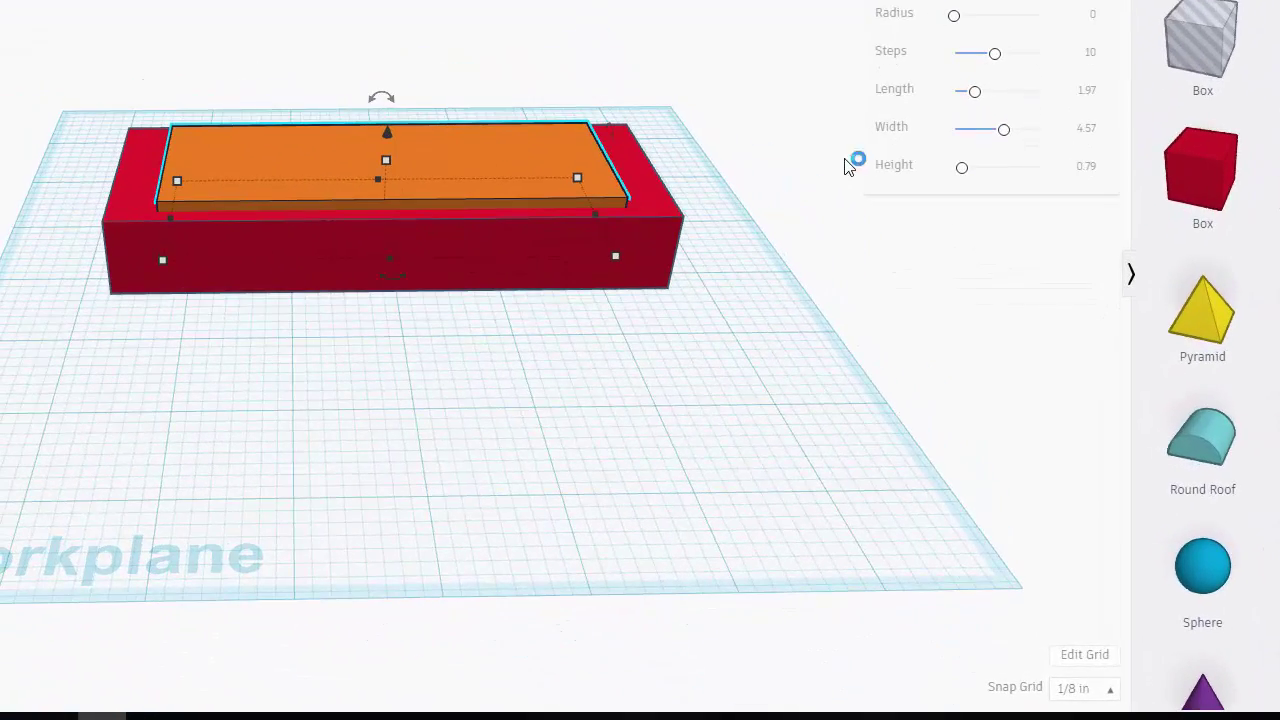
{"action": "key", "text": "h"}
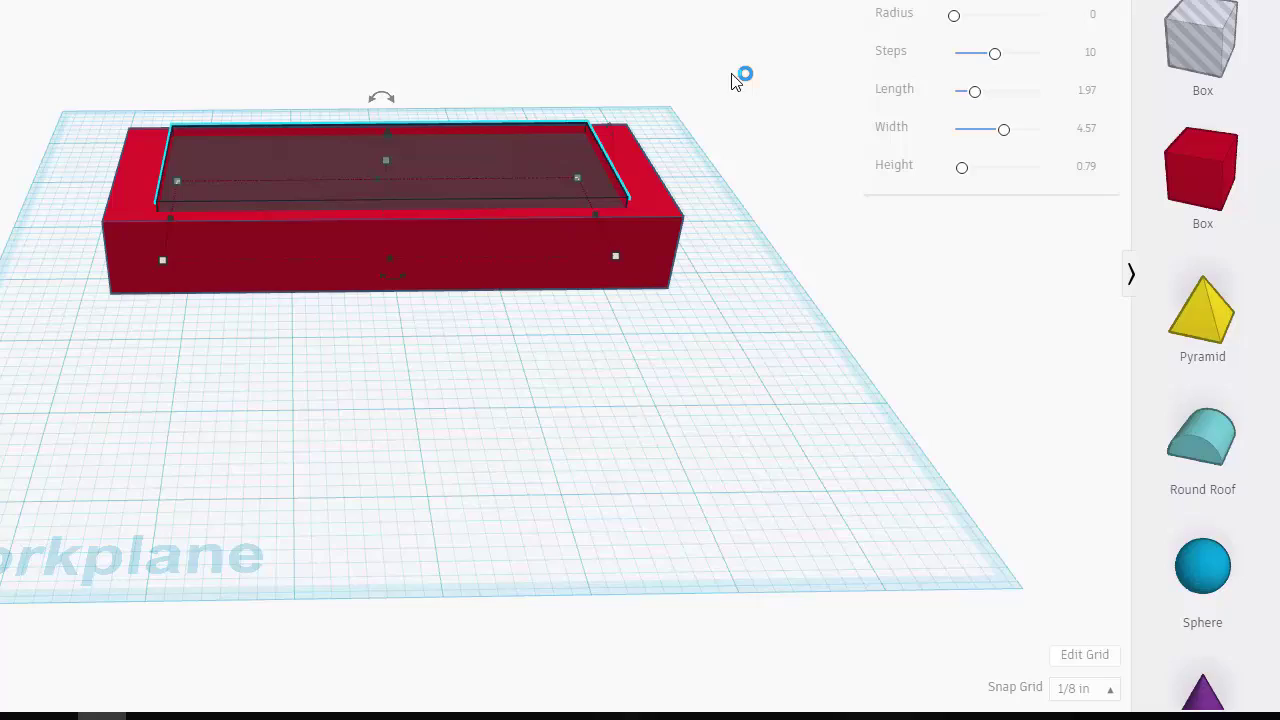
- Group the red box with the inner hole to cut a rectangular recess into its top
{"action": "mouse_move", "coordinate": [366, 141]}
{"action": "right_mouse_down"}
{"action": "mouse_move", "coordinate": [529, 234]}
{"action": "mouse_move", "coordinate": [751, 257]}
{"action": "mouse_move", "coordinate": [931, 194]}
{"action": "mouse_move", "coordinate": [855, 210]}
{"action": "mouse_move", "coordinate": [466, 226]}
{"action": "mouse_move", "coordinate": [366, 152]}
{"action": "right_mouse_up"}
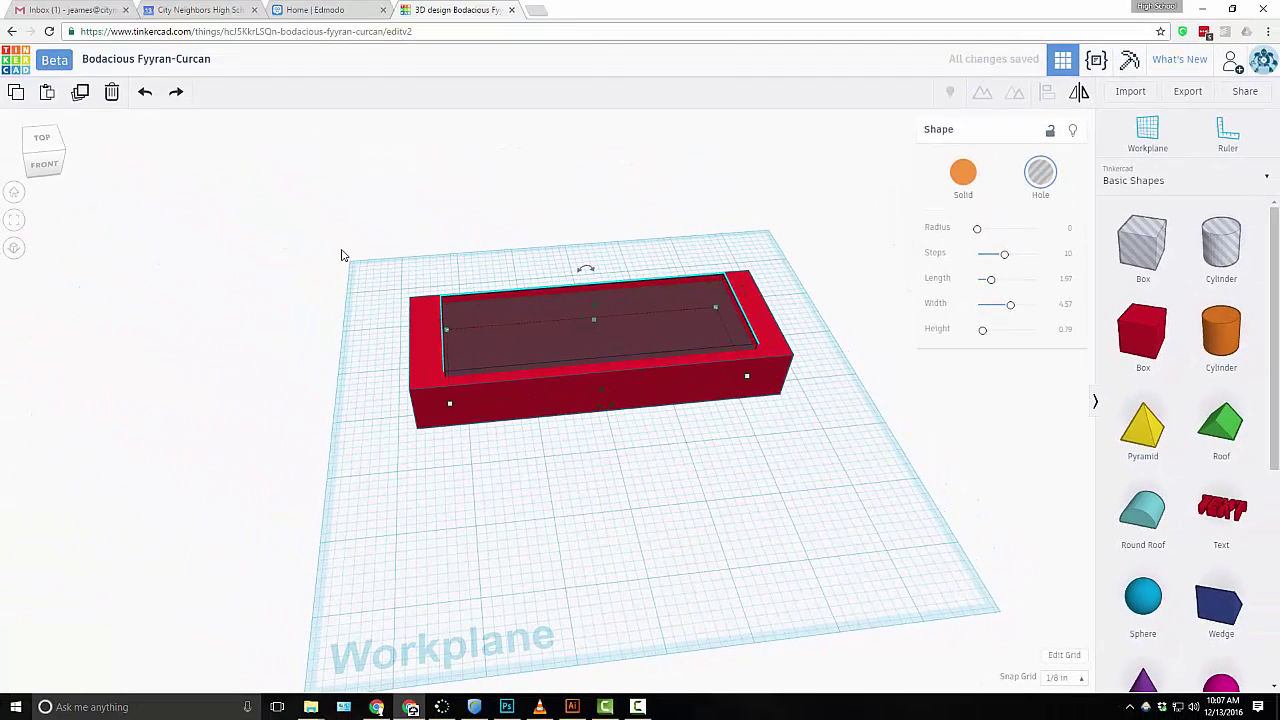
{"action": "left_click_drag", "start_coordinate": [801, 451], "coordinate": [857, 472]}
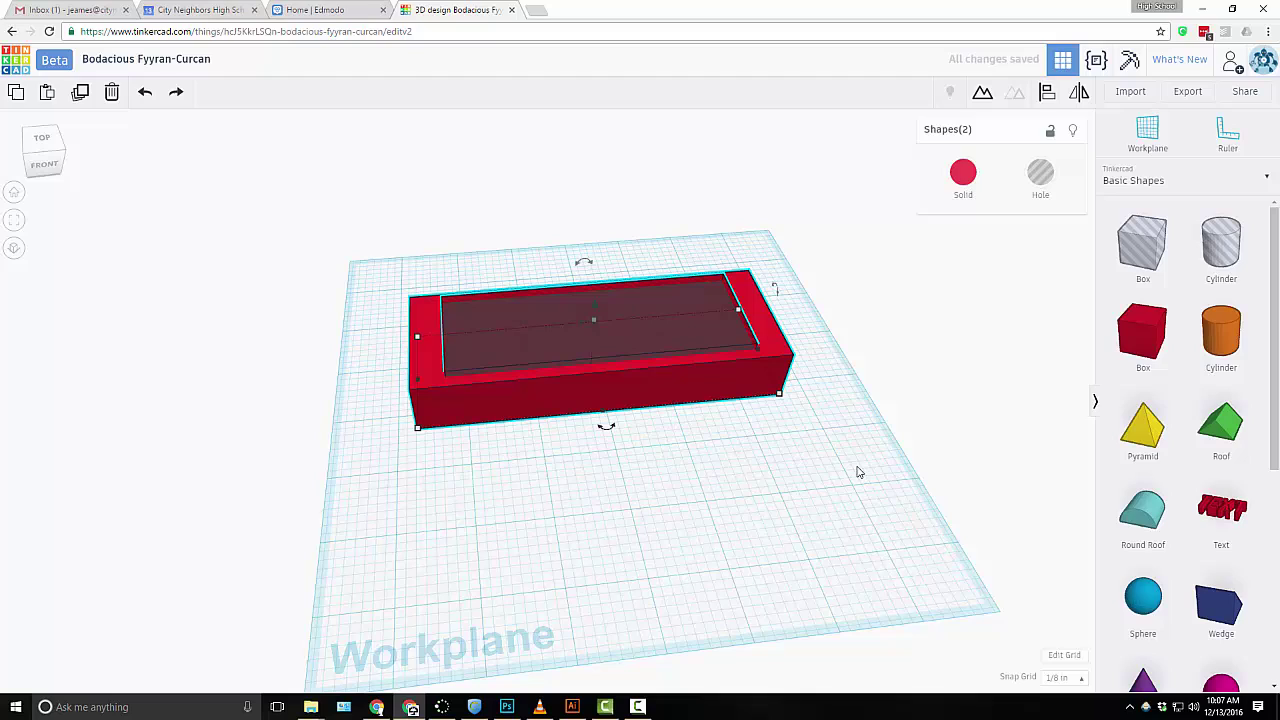
{"action": "left_click", "coordinate": [983, 95]}
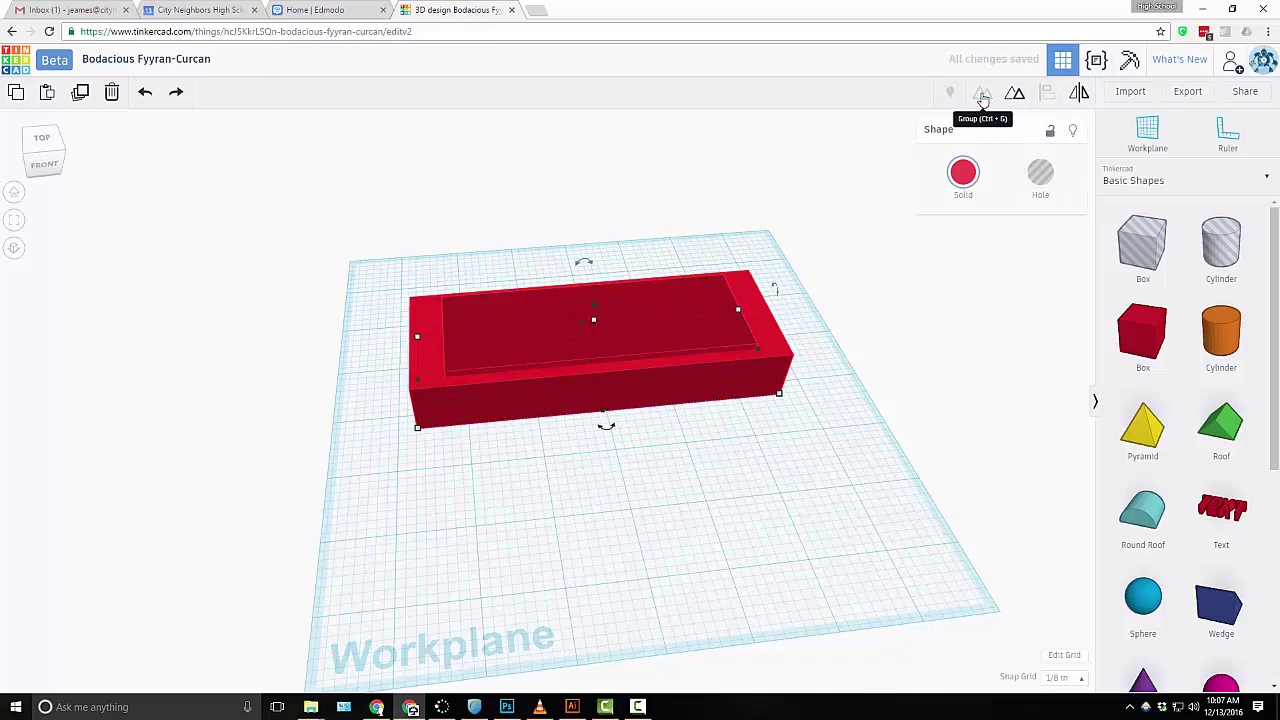
{"action": "right_click_drag", "start_coordinate": [787, 298], "coordinate": [815, 373]}
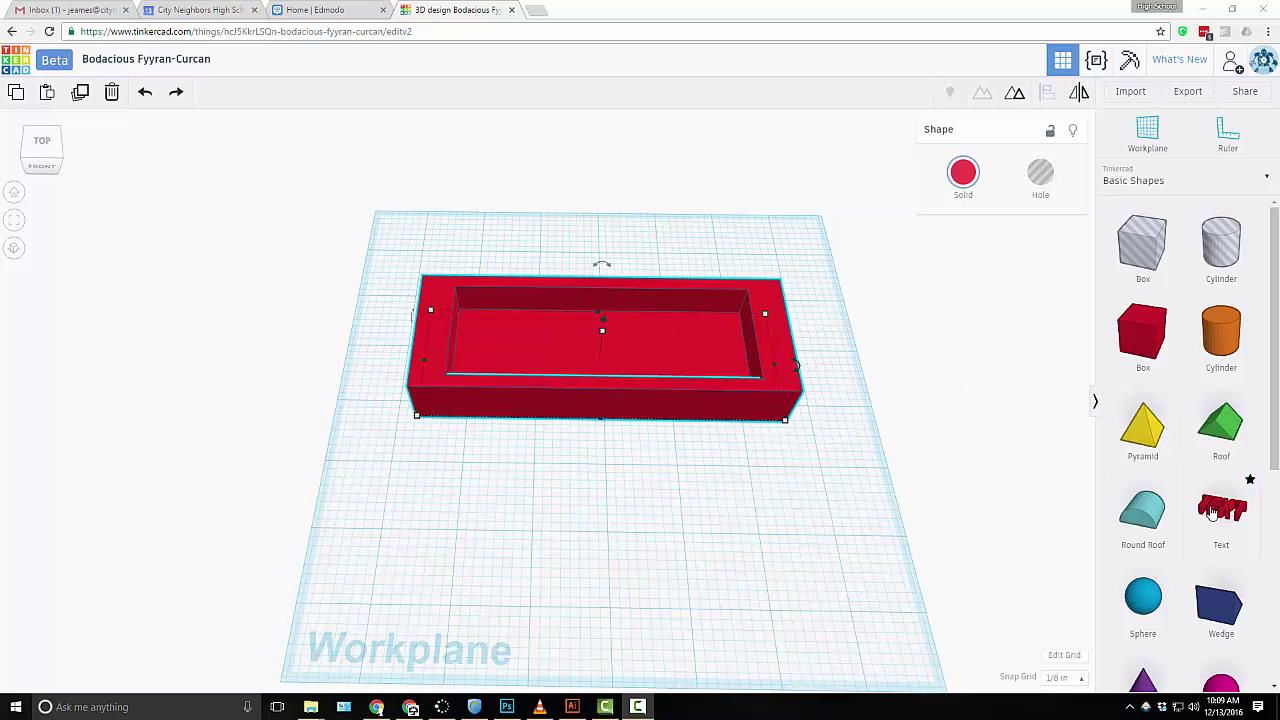
- Place a new workplane on the floor of the red box's recess
{"action": "left_click_drag", "start_coordinate": [1217, 512], "coordinate": [567, 360]}
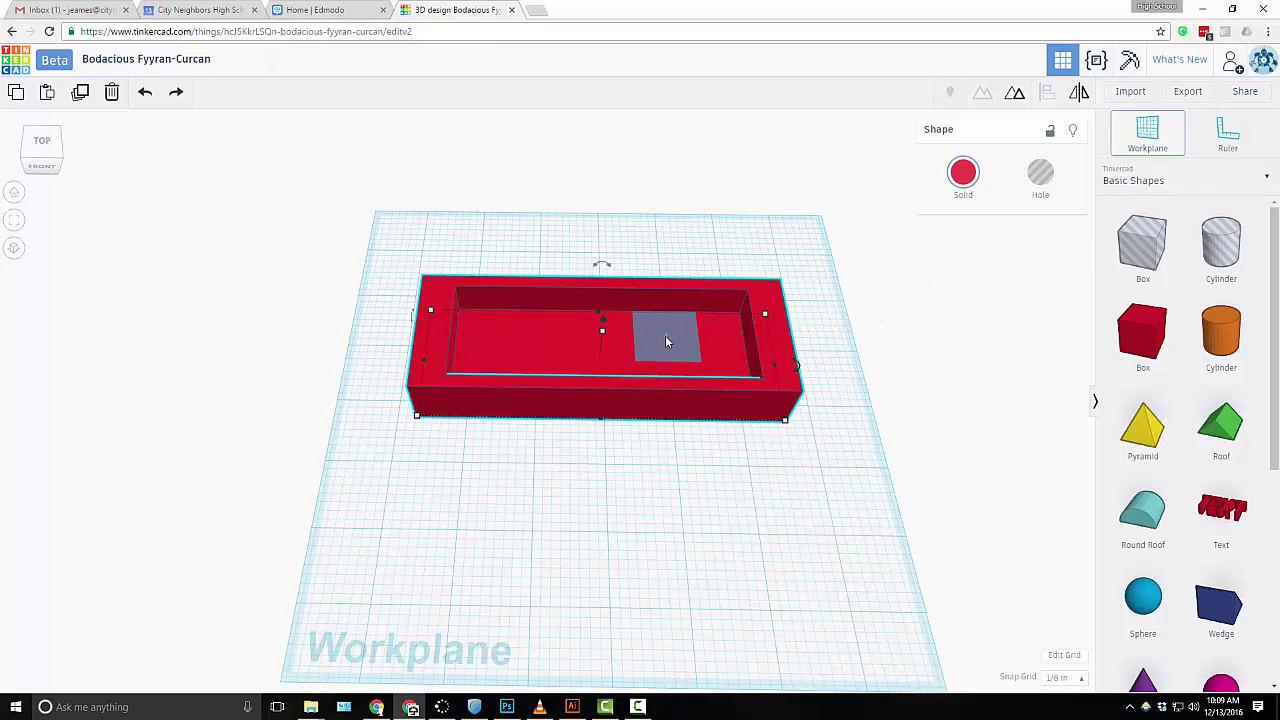
{"action": "scroll", "coordinate": [625, 336], "scroll_direction": "up", "scroll_amount": 5}
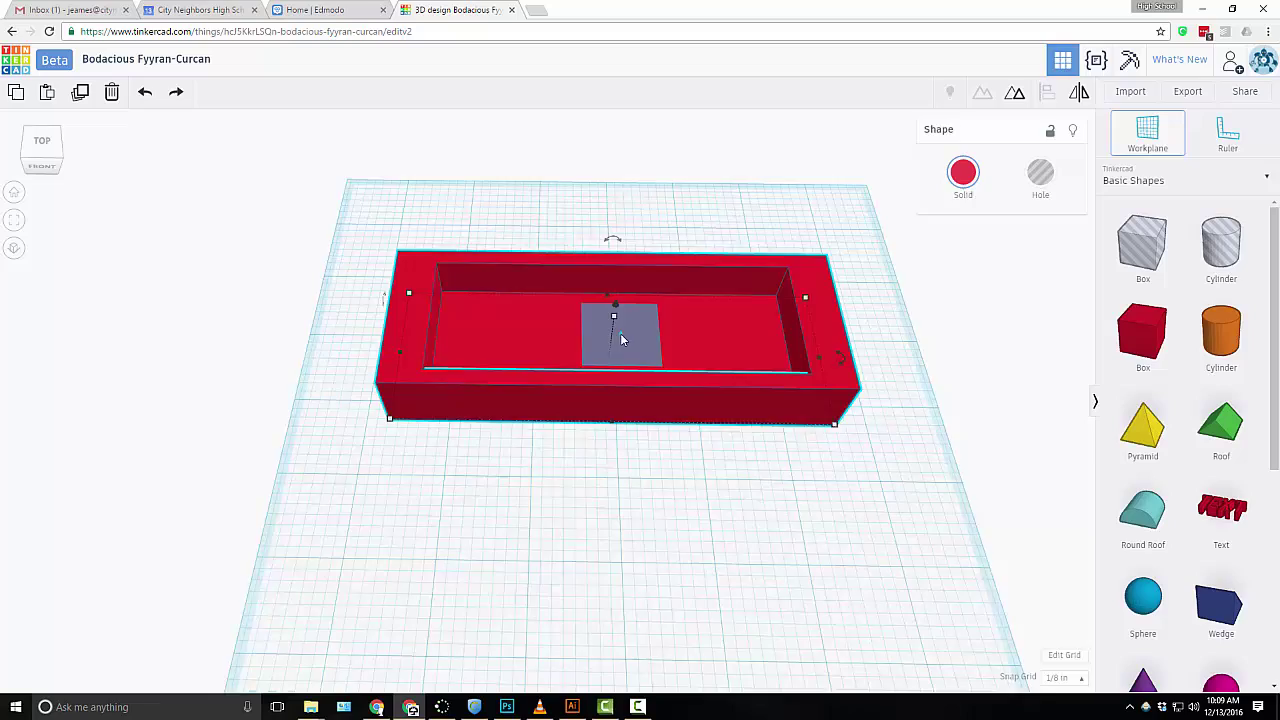
{"action": "mouse_move", "coordinate": [562, 297]}
{"action": "left_mouse_down"}
{"action": "mouse_move", "coordinate": [543, 292]}
{"action": "mouse_move", "coordinate": [645, 283]}
{"action": "mouse_move", "coordinate": [547, 284]}
{"action": "left_mouse_up"}
{"action": "left_click", "coordinate": [546, 278]}
{"action": "right_click_drag", "start_coordinate": [471, 346], "coordinate": [536, 300]}
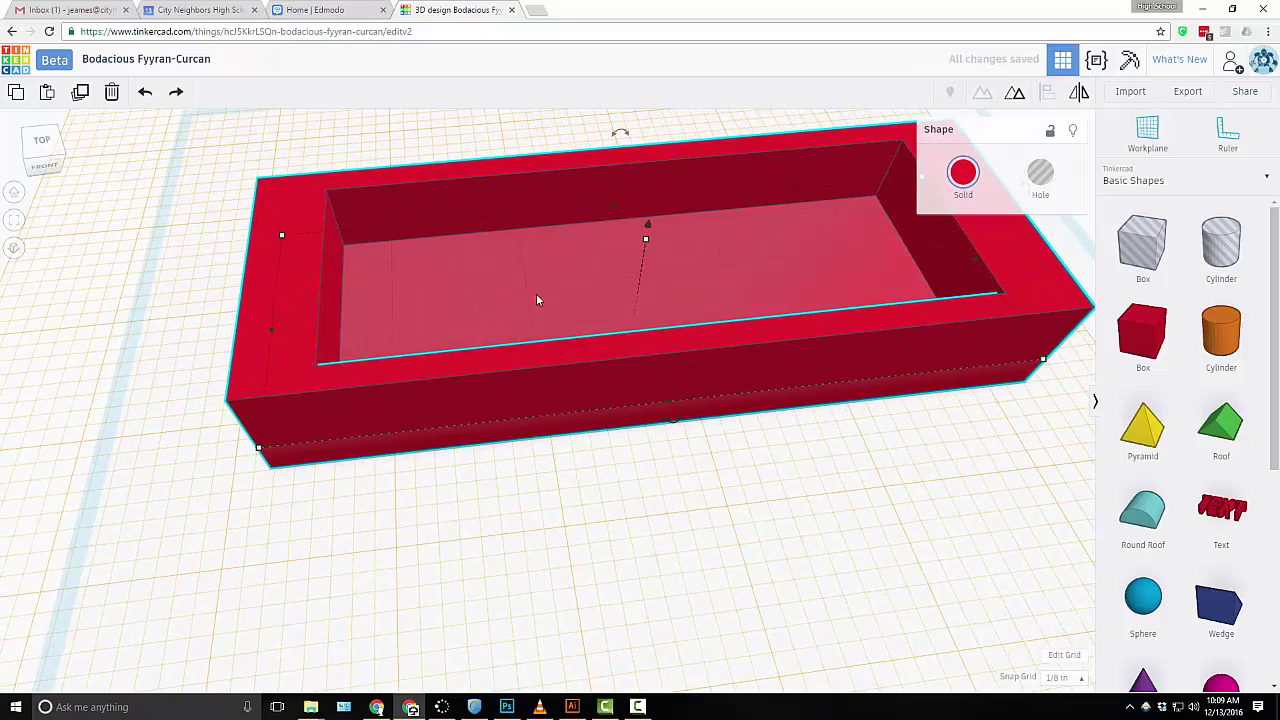
{"action": "right_click_drag", "start_coordinate": [519, 351], "coordinate": [505, 272]}
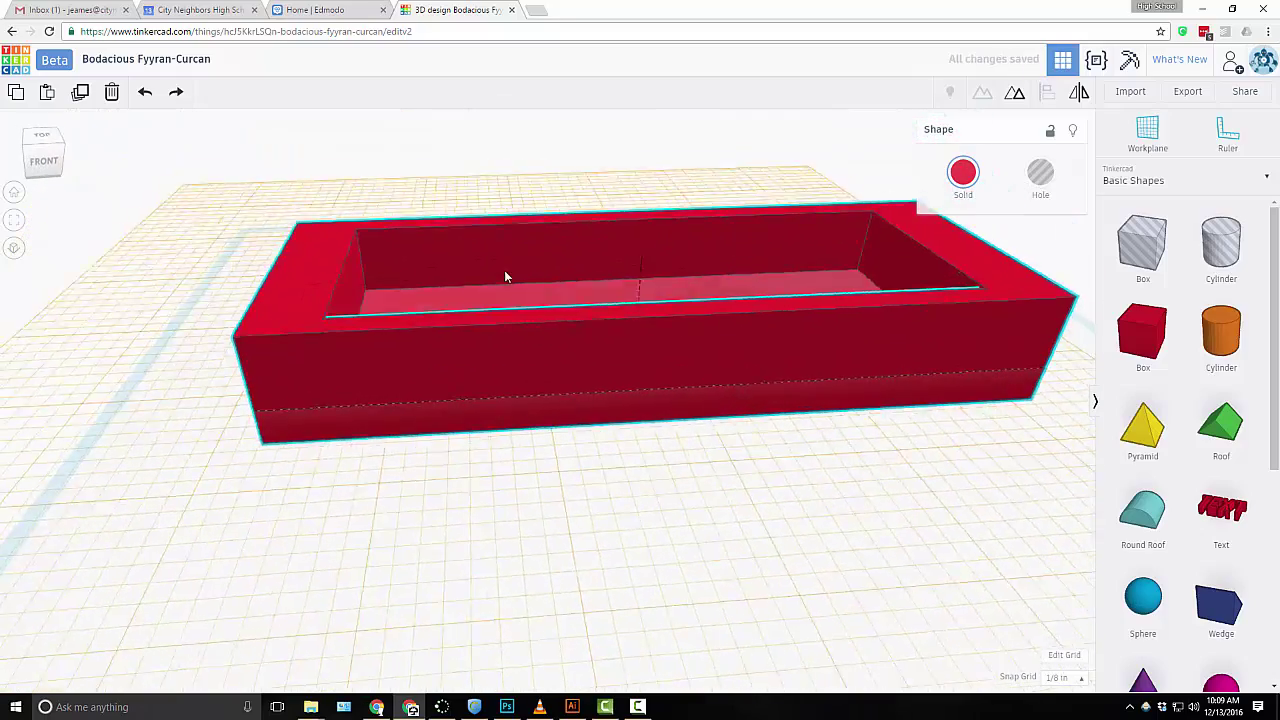
- Try adding a cylinder and a roof on a workplane set on the red box's front wall, and undo both shapes
{"action": "right_click_drag", "start_coordinate": [516, 336], "coordinate": [782, 336]}
{"action": "left_click_drag", "start_coordinate": [1221, 335], "coordinate": [637, 430]}
{"action": "right_click_drag", "start_coordinate": [637, 430], "coordinate": [855, 365]}
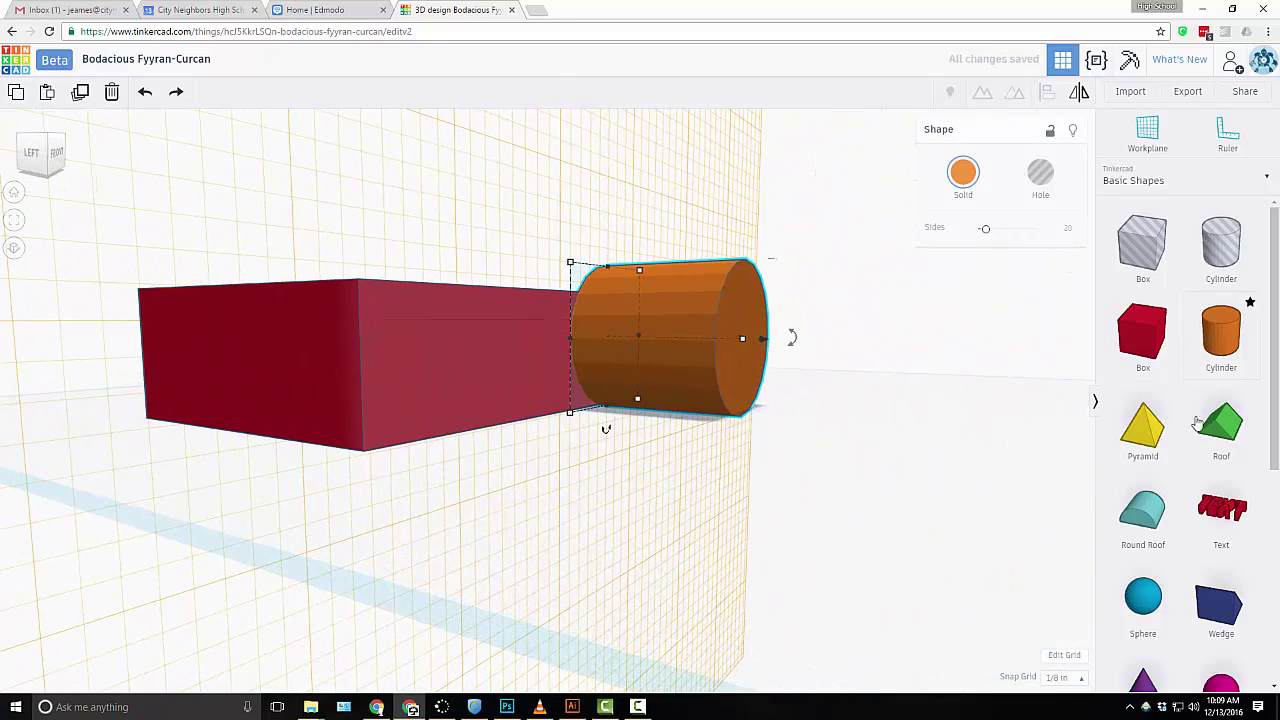
{"action": "left_click_drag", "start_coordinate": [1220, 425], "coordinate": [446, 292]}
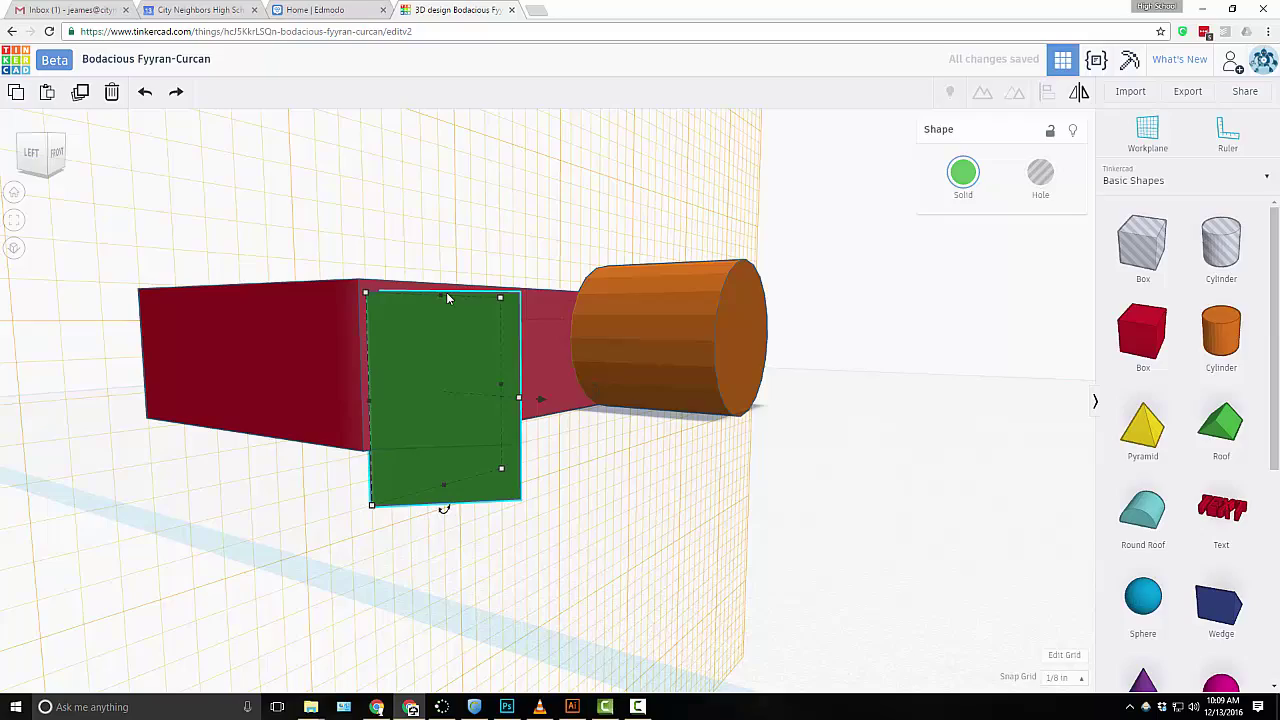
{"action": "key", "text": "ctrl+z"}
{"action": "key", "text": "ctrl+z"}
- Set the workplane on the recess floor and place a Text shape inside the recess
{"action": "right_click_drag", "start_coordinate": [492, 294], "coordinate": [449, 391]}
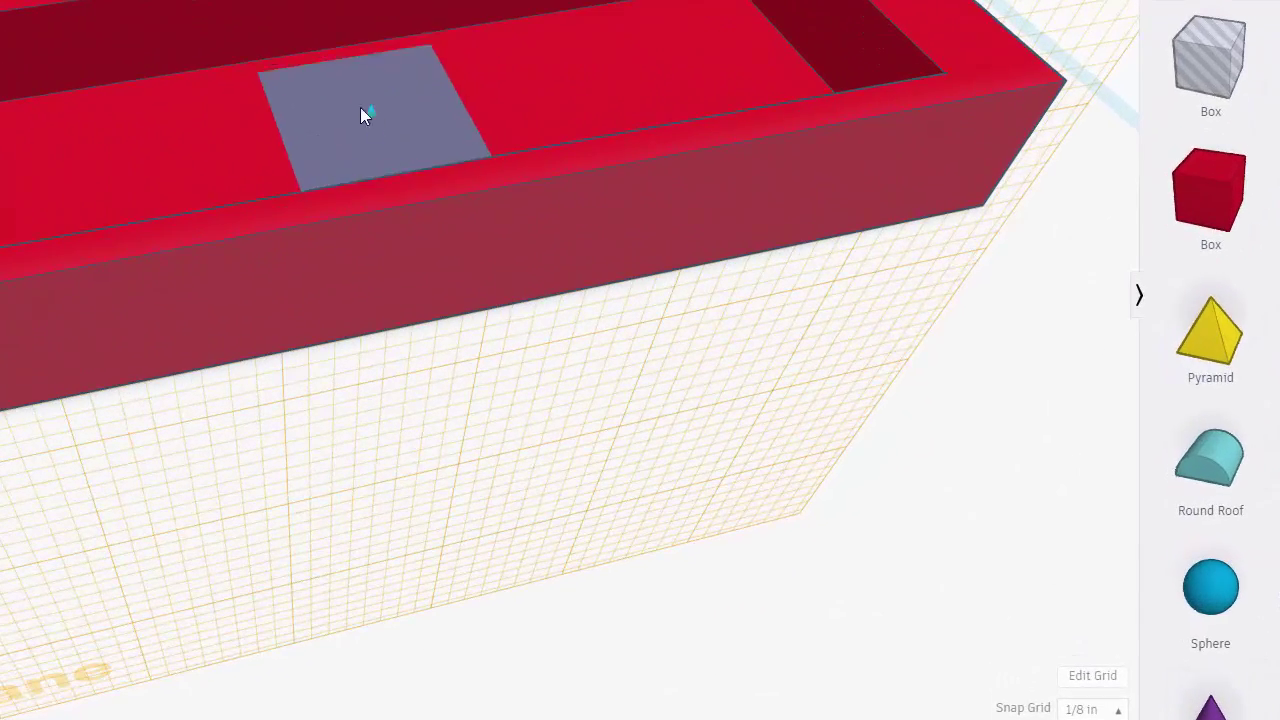
{"action": "left_click", "coordinate": [327, 115]}
{"action": "right_click_drag", "start_coordinate": [319, 105], "coordinate": [306, 308]}
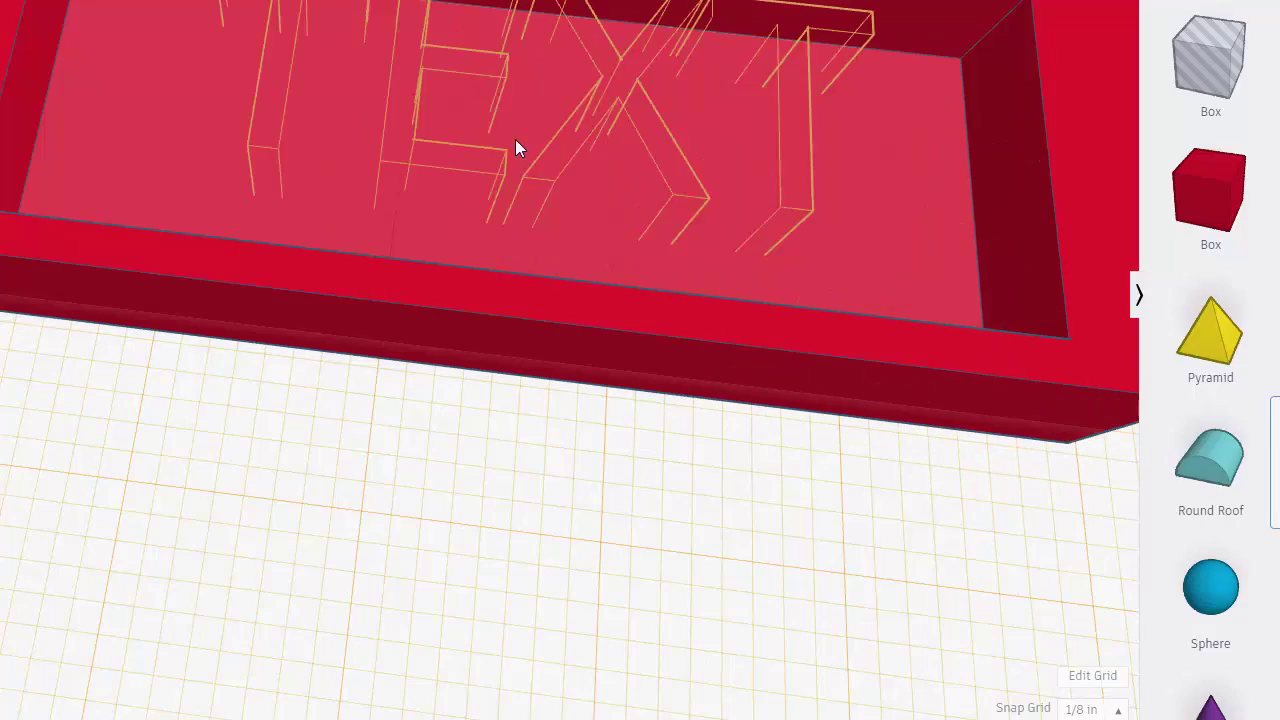
{"action": "left_click", "coordinate": [381, 147]}
{"action": "right_click_drag", "start_coordinate": [332, 190], "coordinate": [1017, 364]}
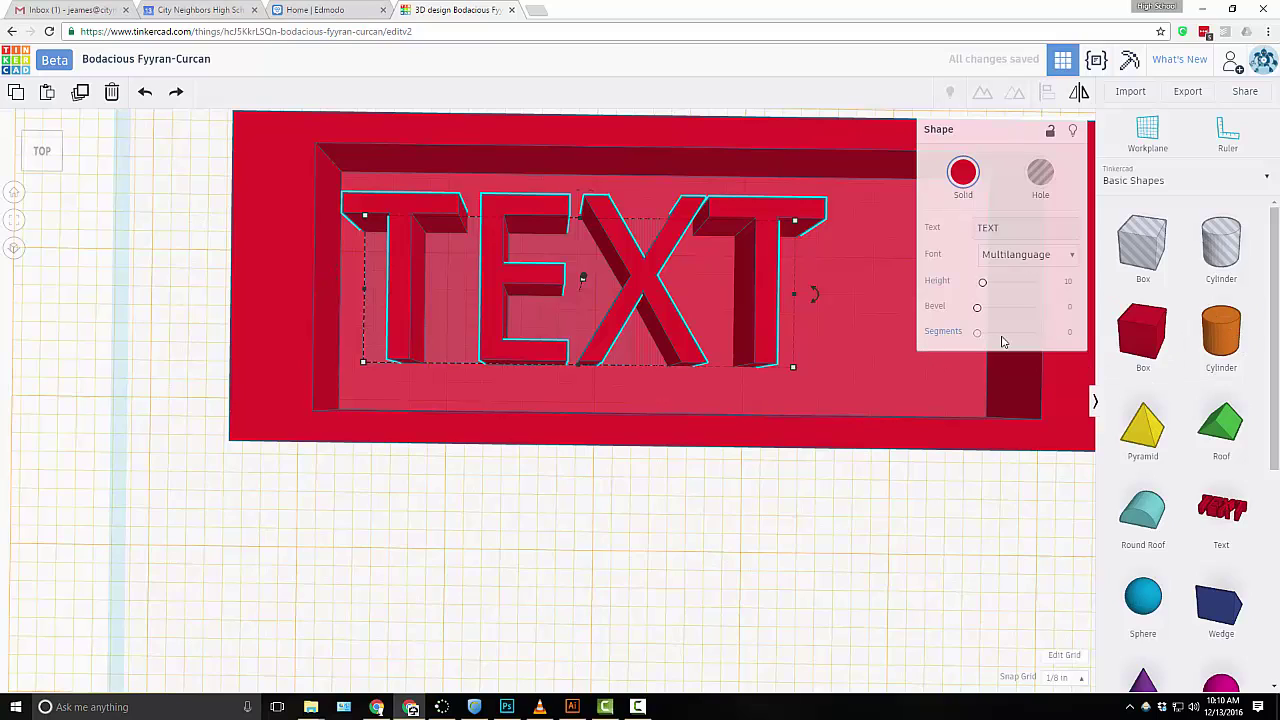
- Replace the default text with the person's first name and move it 0.492 in along the recess and 0.246 in toward its rear
{"action": "left_click", "coordinate": [1013, 226]}
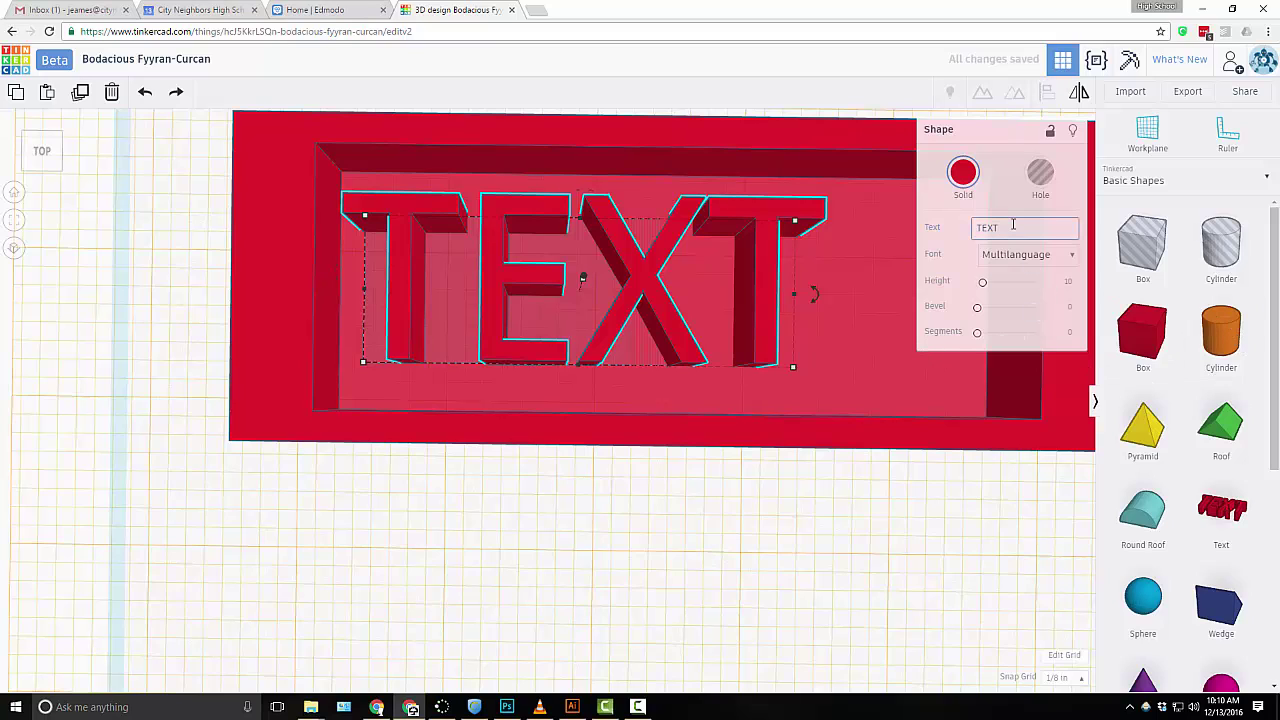
{"action": "key", "text": "BackSpace"}
{"action": "key", "text": "BackSpace"}
{"action": "key", "text": "BackSpace"}
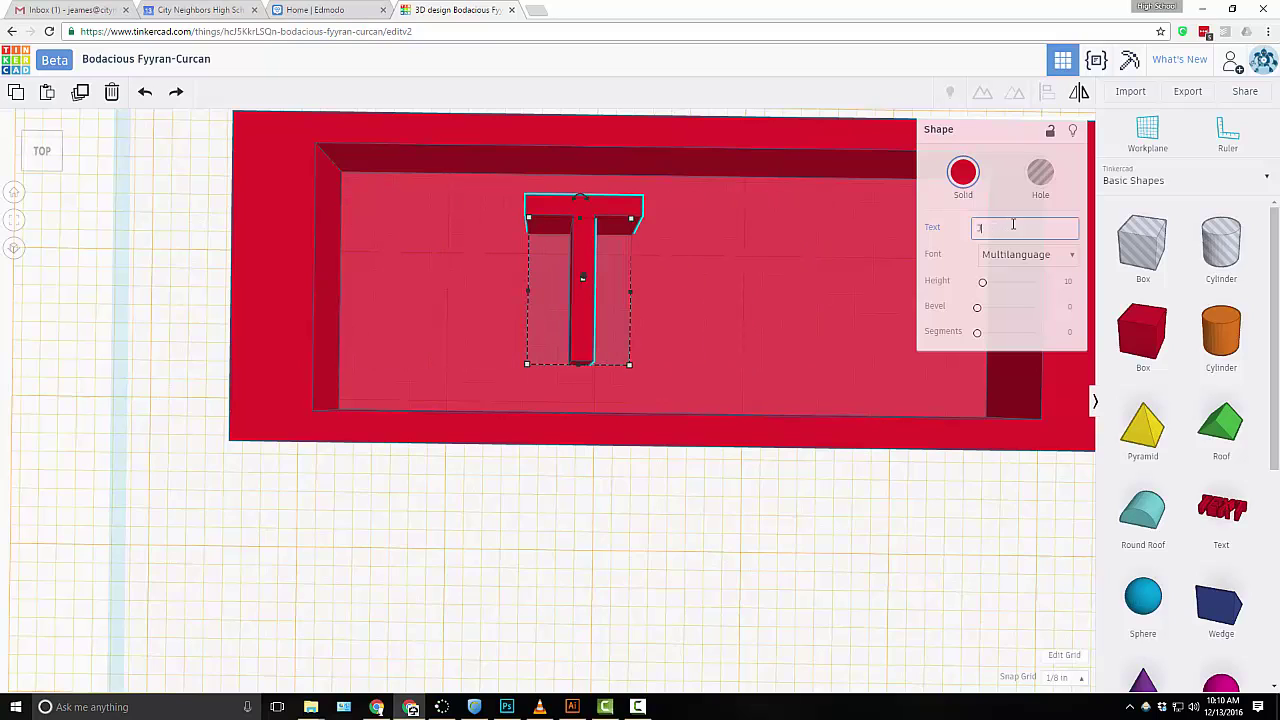
{"action": "type", "text": "Ju"}
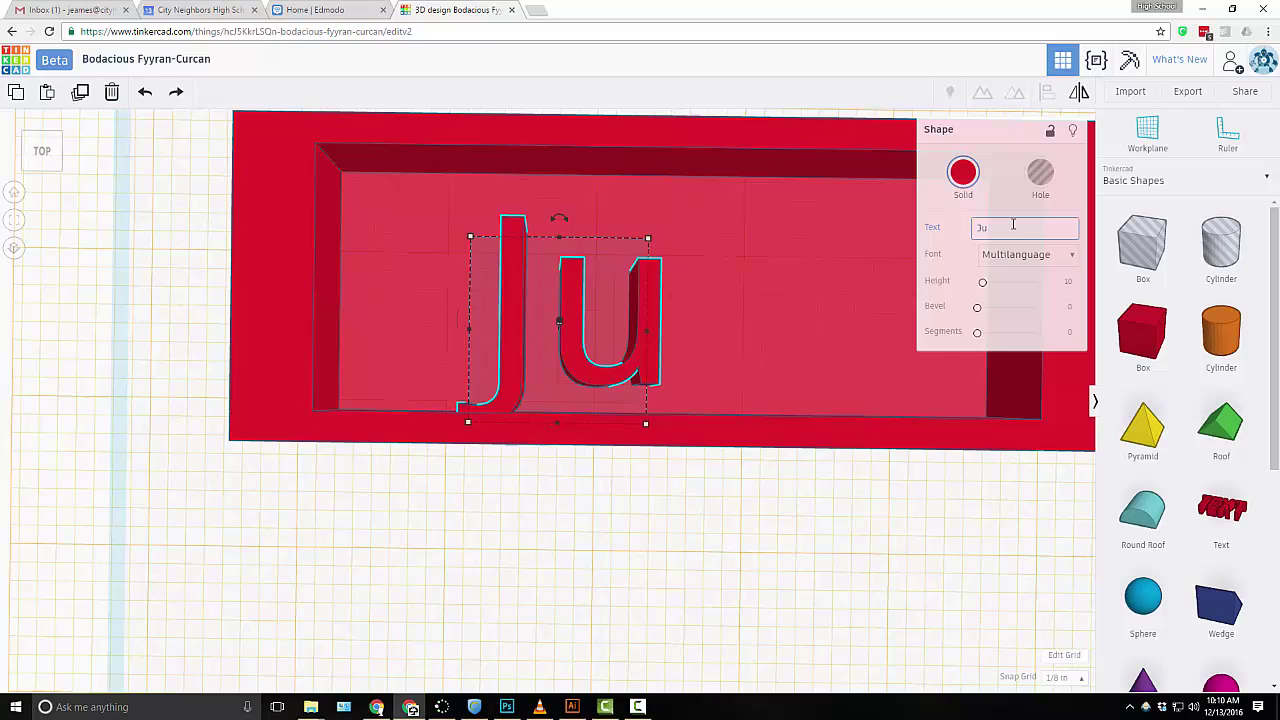
{"action": "type", "text": "stin"}
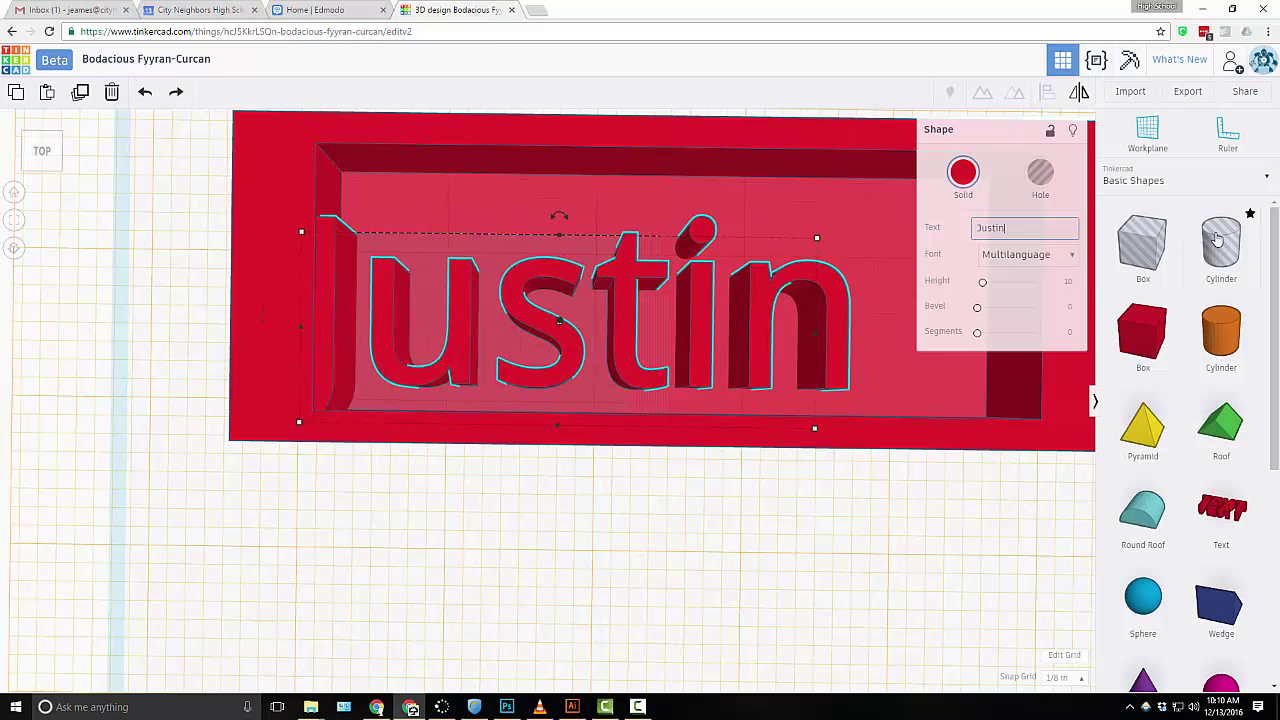
{"action": "left_click_drag", "start_coordinate": [533, 327], "coordinate": [608, 292]}
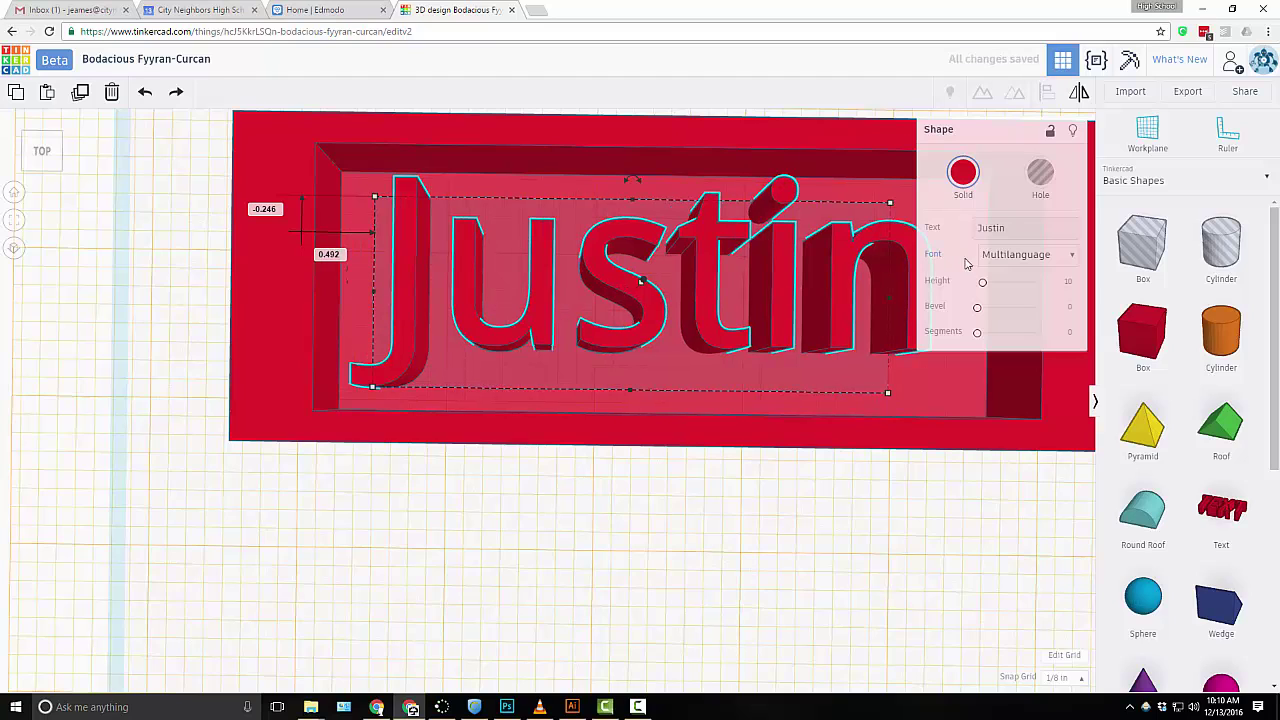
- Change the font of the raised name text to Serif
{"action": "left_click", "coordinate": [1056, 256]}
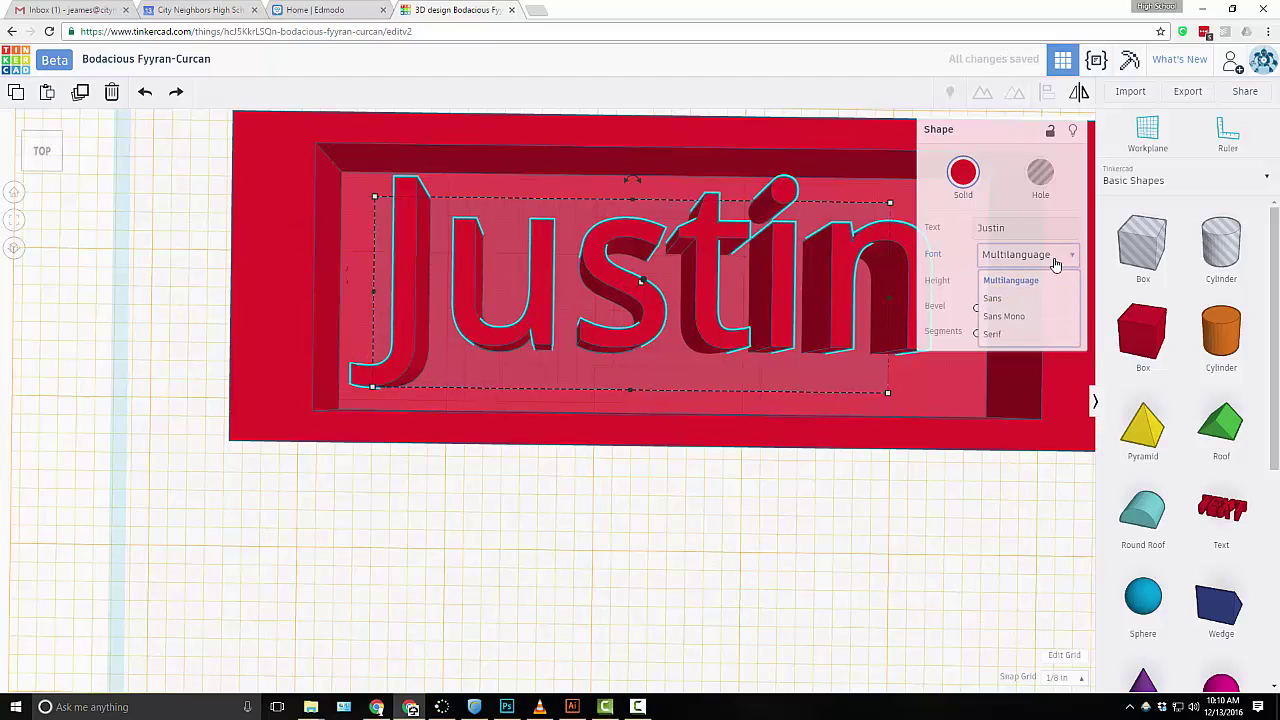
{"action": "left_click", "coordinate": [1033, 334]}
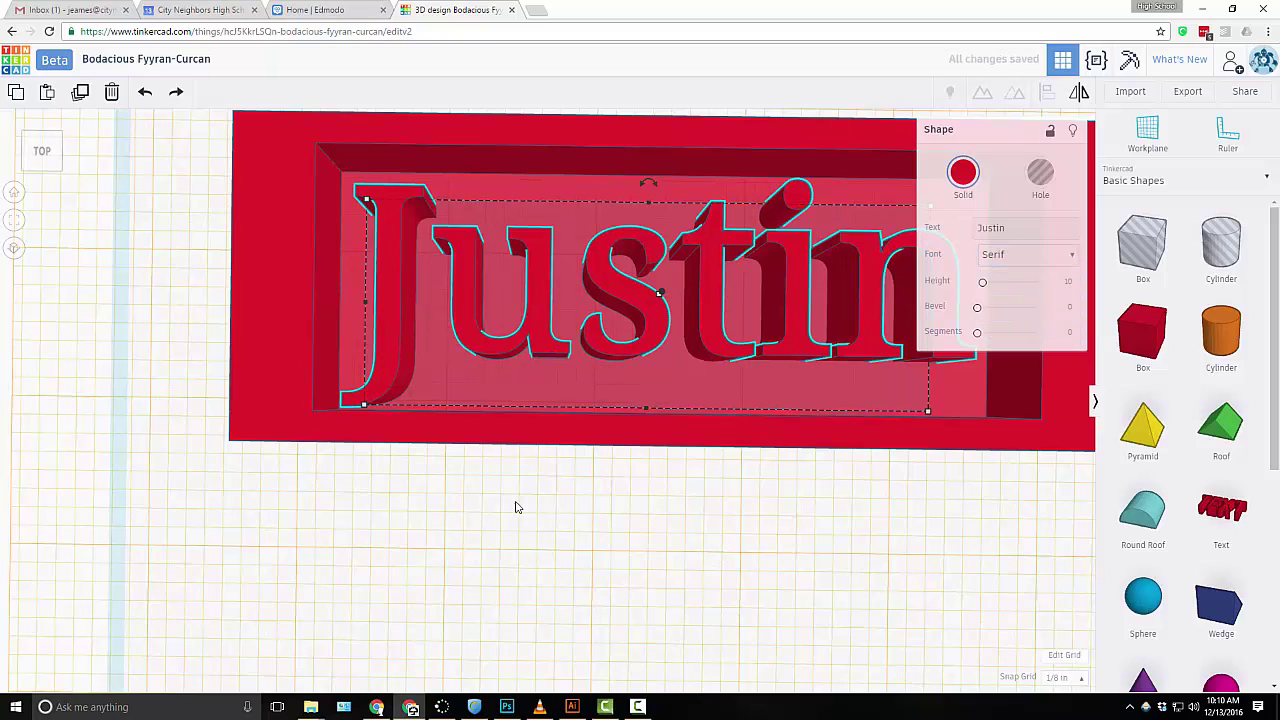
{"action": "left_click", "coordinate": [988, 257]}
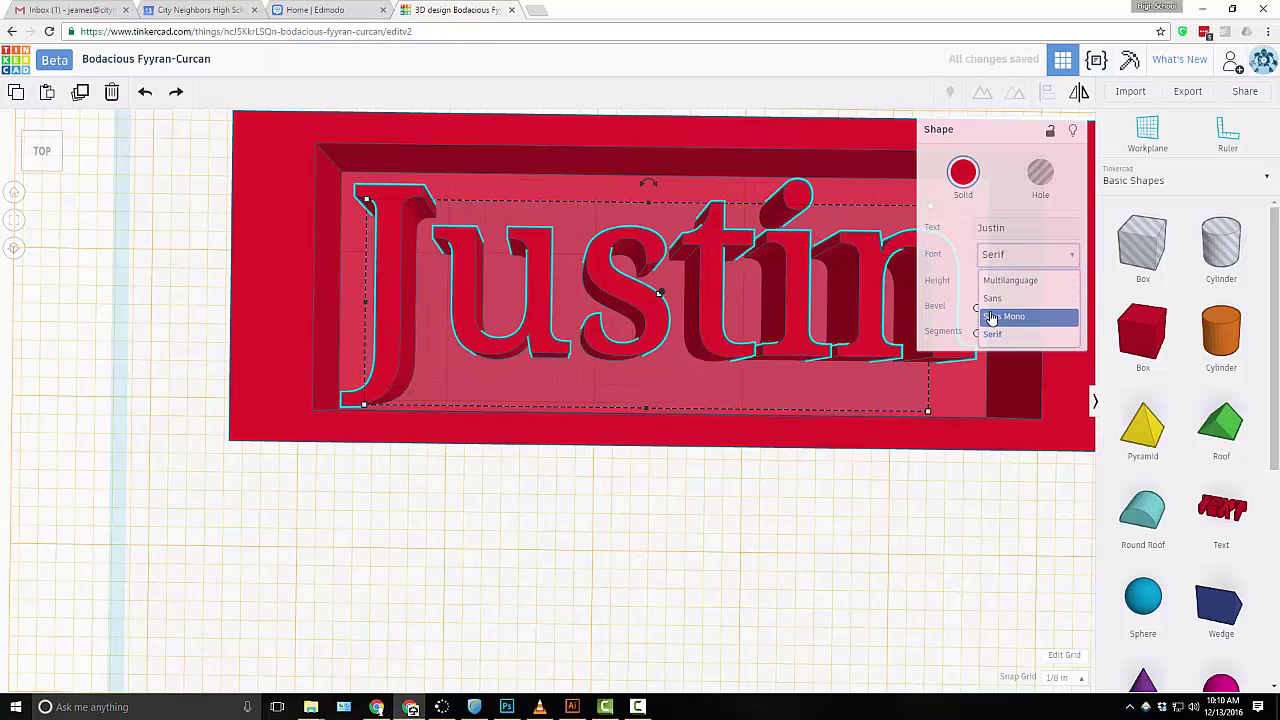
{"action": "left_click", "coordinate": [982, 138]}
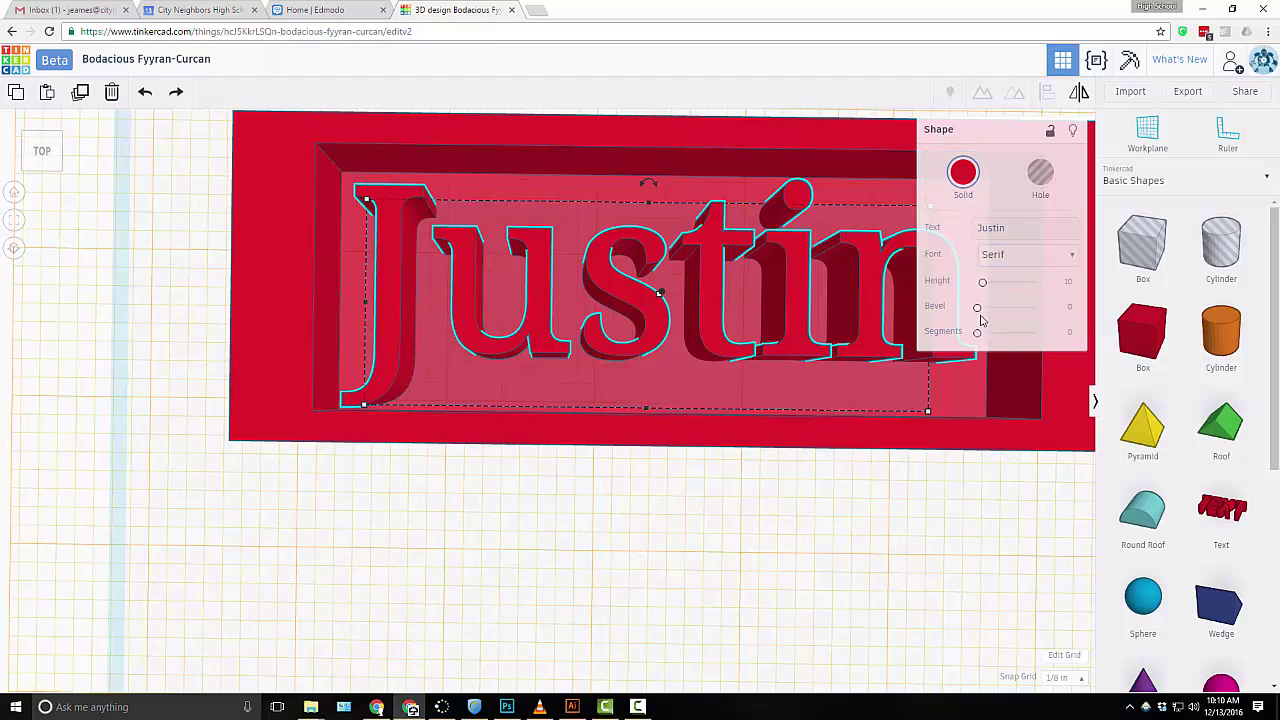
- Round the name text's edges with a bevel of 0.47 and 2 segments
{"action": "left_click_drag", "start_coordinate": [978, 308], "coordinate": [989, 316]}
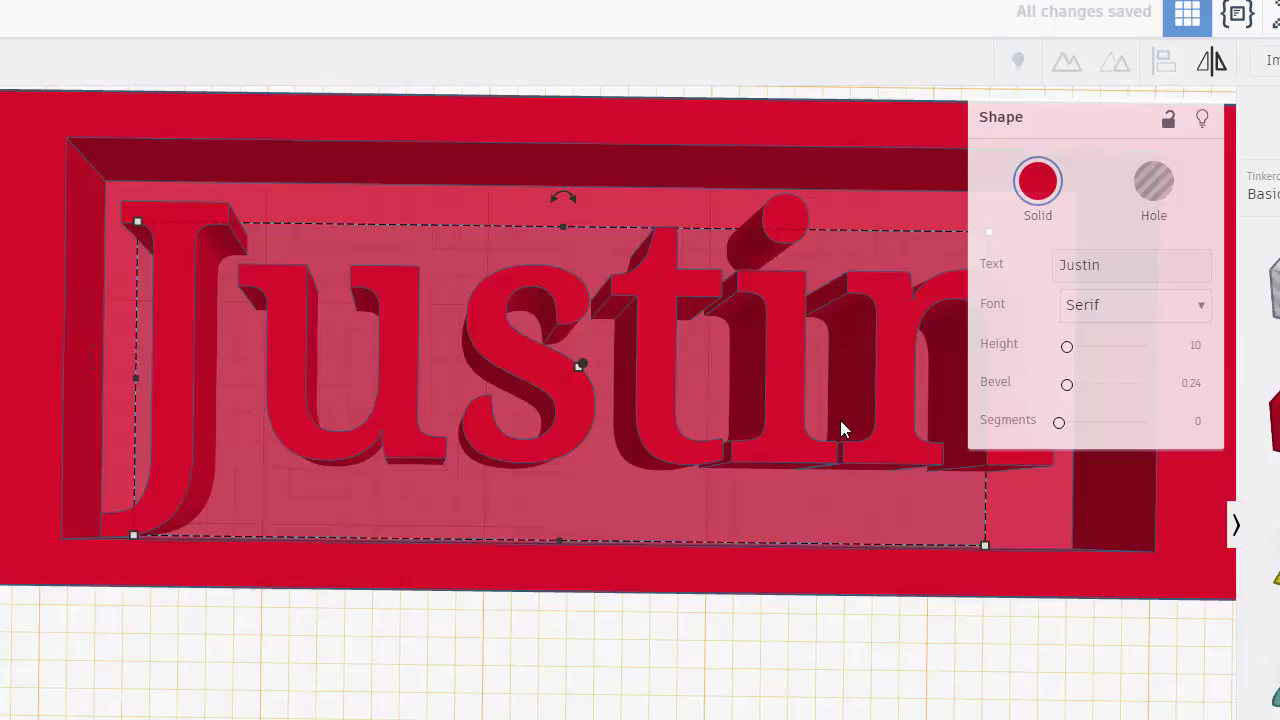
{"action": "right_click_drag", "start_coordinate": [840, 428], "coordinate": [956, 305]}
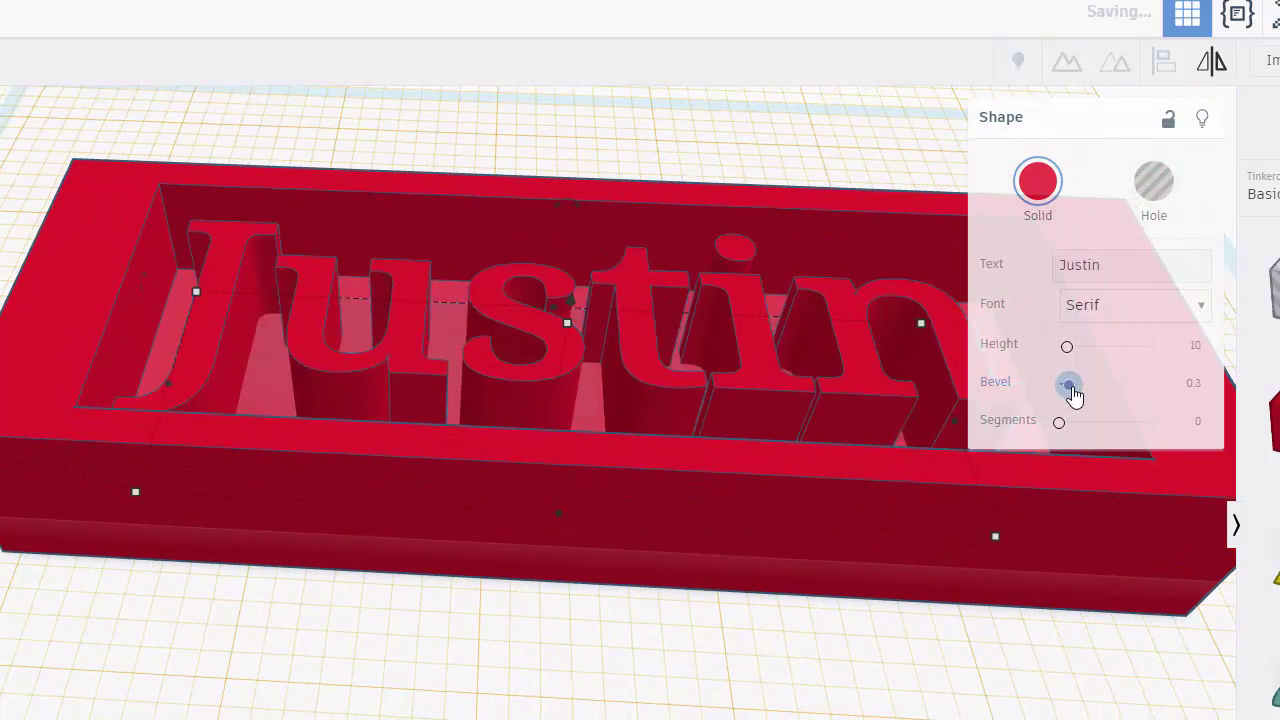
{"action": "left_click_drag", "start_coordinate": [1070, 389], "coordinate": [1092, 422]}
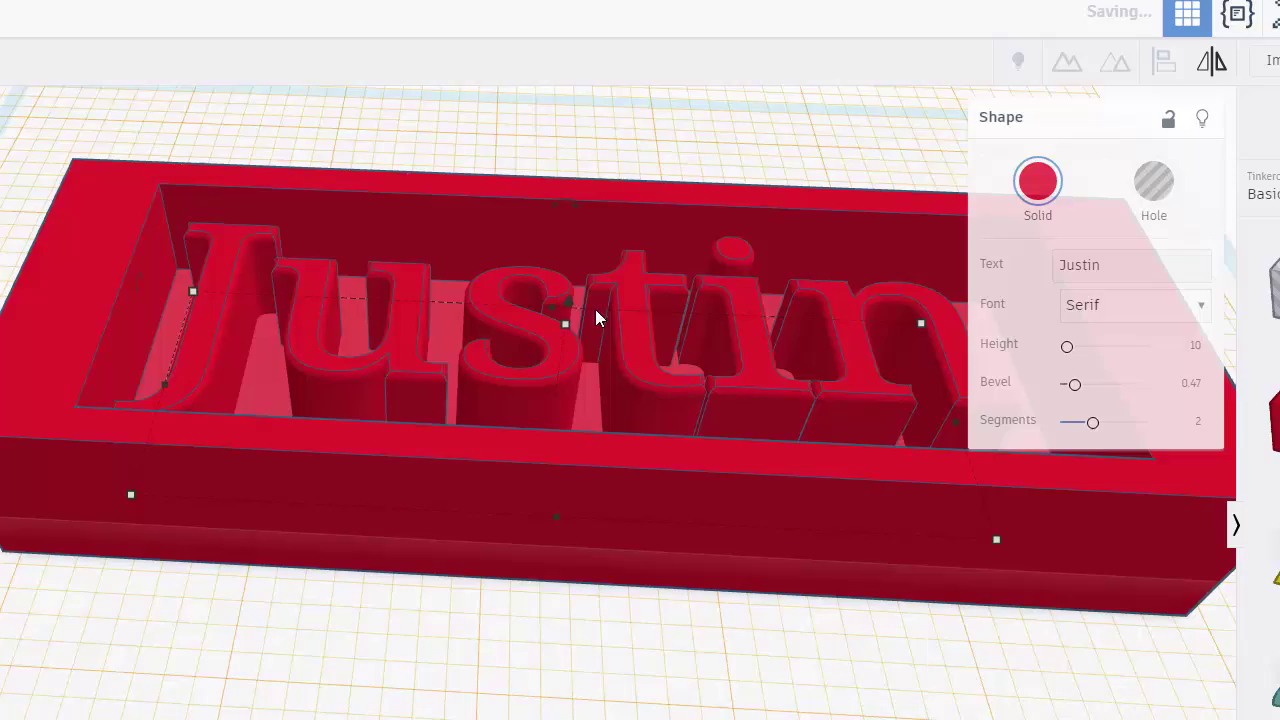
{"action": "scroll", "coordinate": [504, 300], "scroll_direction": "up", "scroll_amount": 5}
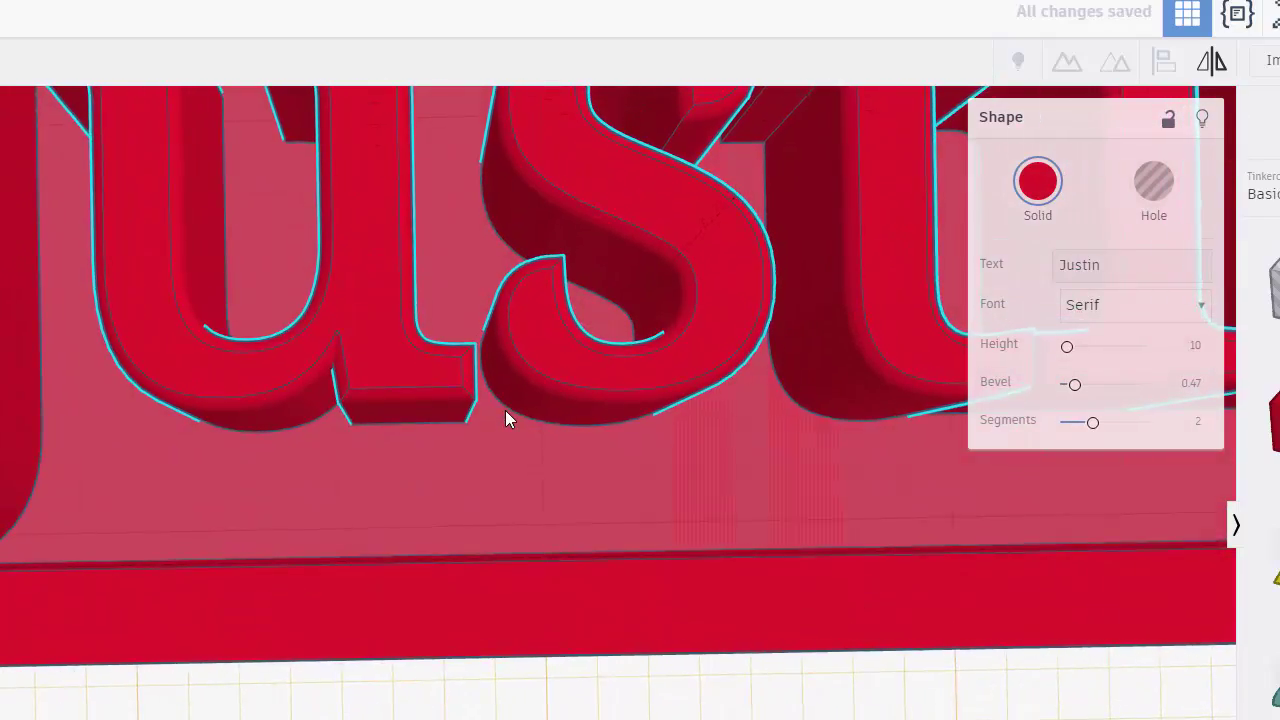
{"action": "right_click_drag", "start_coordinate": [505, 416], "coordinate": [566, 450]}
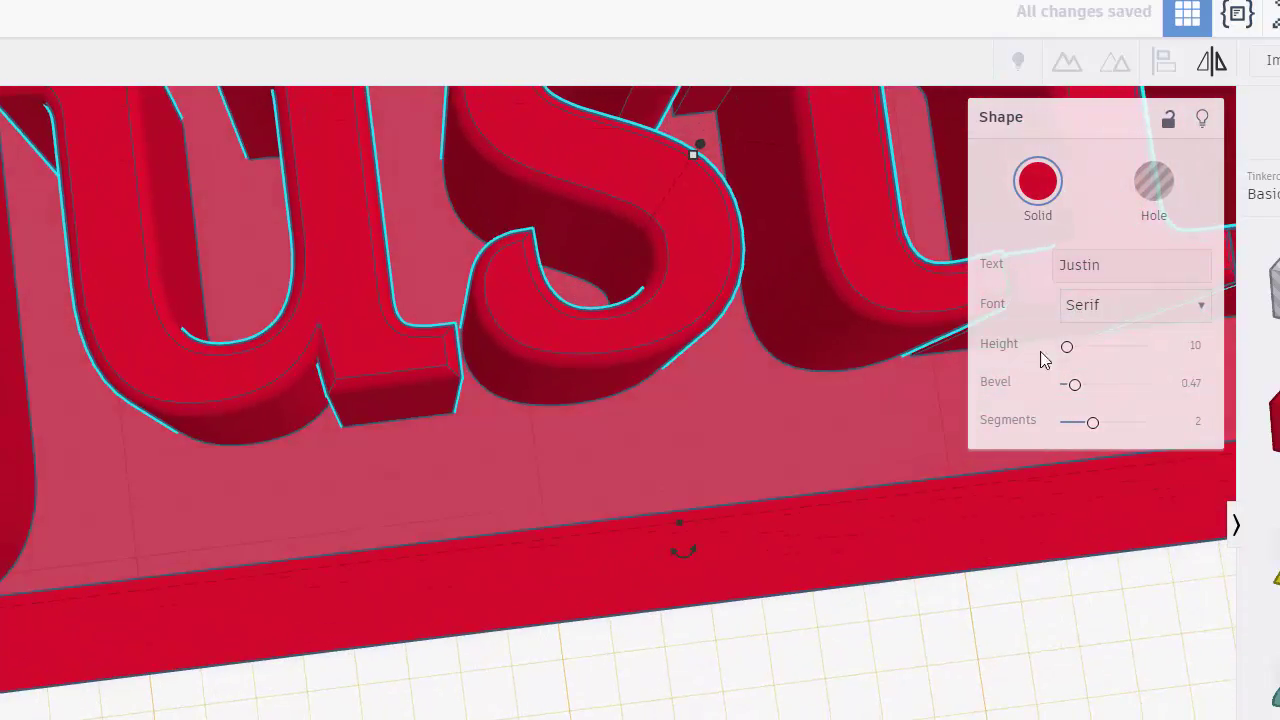
- Reduce the name text's height parameter to 6.42 and deselect the text
{"action": "mouse_move", "coordinate": [1072, 350]}
{"action": "left_mouse_down"}
{"action": "mouse_move", "coordinate": [1088, 358]}
{"action": "mouse_move", "coordinate": [1063, 350]}
{"action": "left_mouse_up"}
{"action": "scroll", "coordinate": [789, 338], "scroll_direction": "down", "scroll_amount": 3}
{"action": "middle_click_drag", "start_coordinate": [708, 345], "coordinate": [580, 363]}
{"action": "right_click_drag", "start_coordinate": [557, 380], "coordinate": [548, 230]}
{"action": "scroll", "coordinate": [449, 271], "scroll_direction": "down", "scroll_amount": 5}
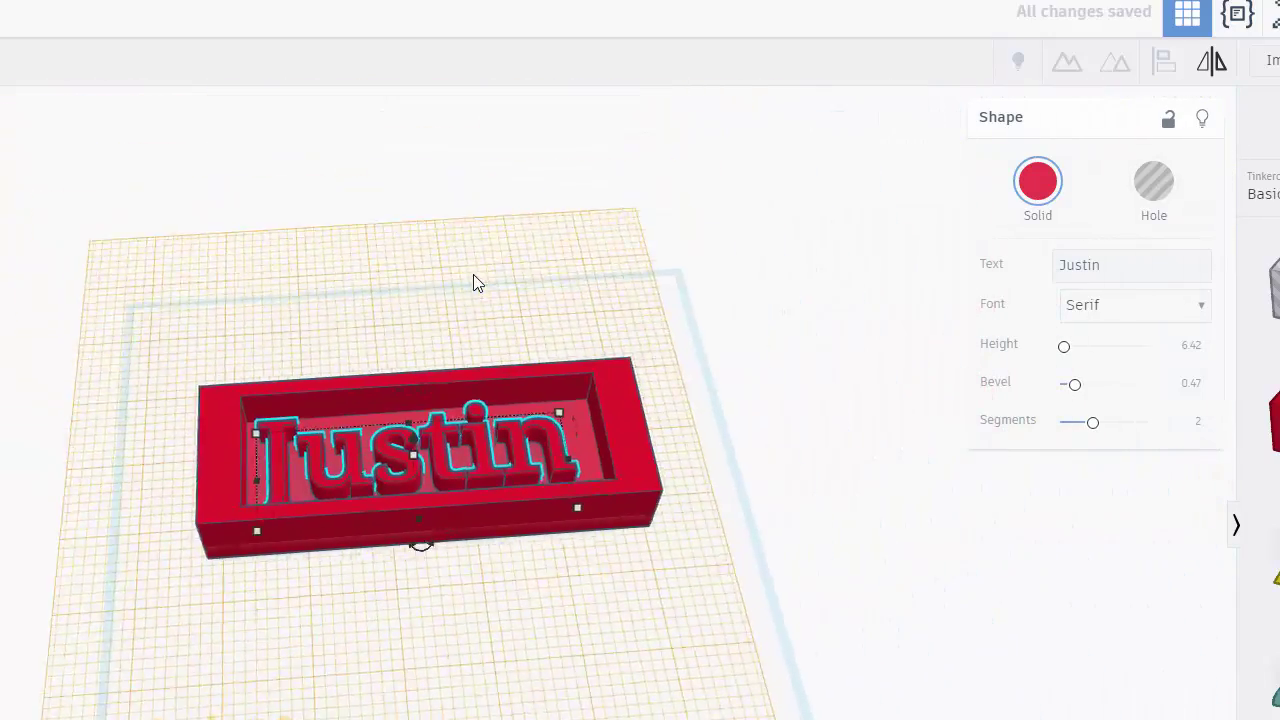
{"action": "scroll", "coordinate": [725, 318], "scroll_direction": "up", "scroll_amount": 5}
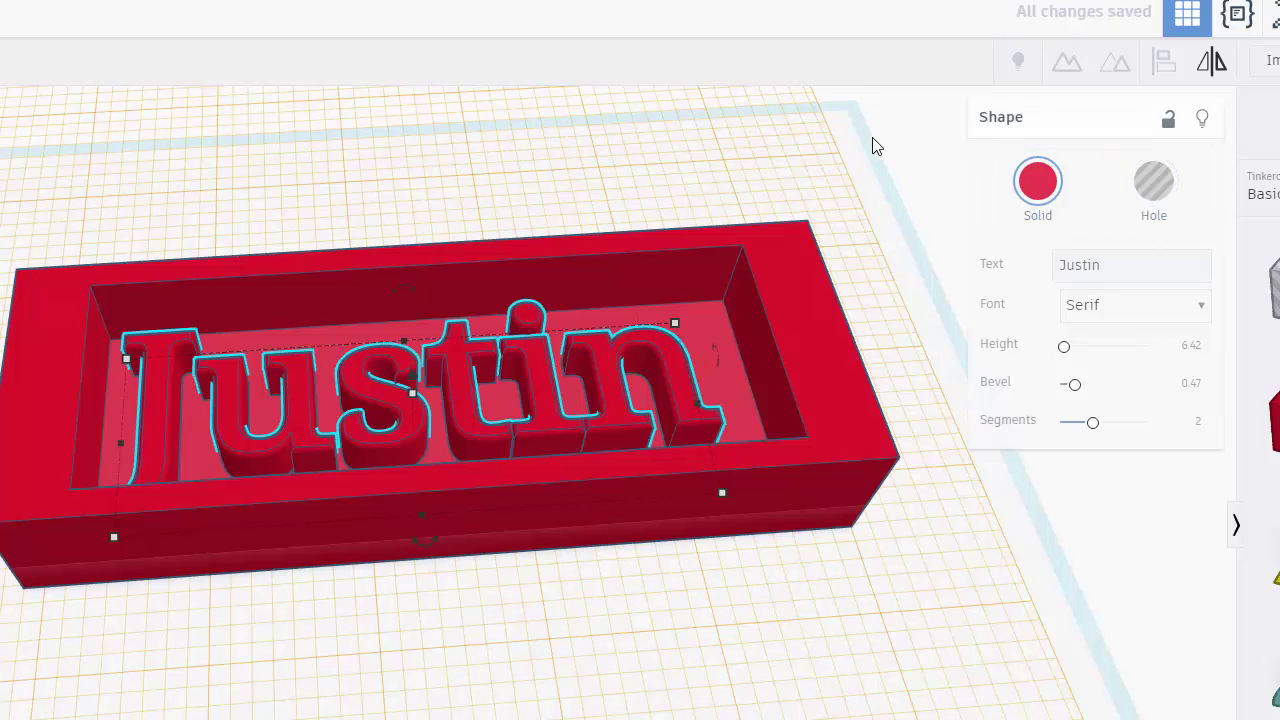
{"action": "left_click", "coordinate": [938, 216]}
{"action": "middle_click_drag", "start_coordinate": [797, 261], "coordinate": [650, 277]}
{"action": "scroll", "coordinate": [415, 408], "scroll_direction": "down", "scroll_amount": 3}
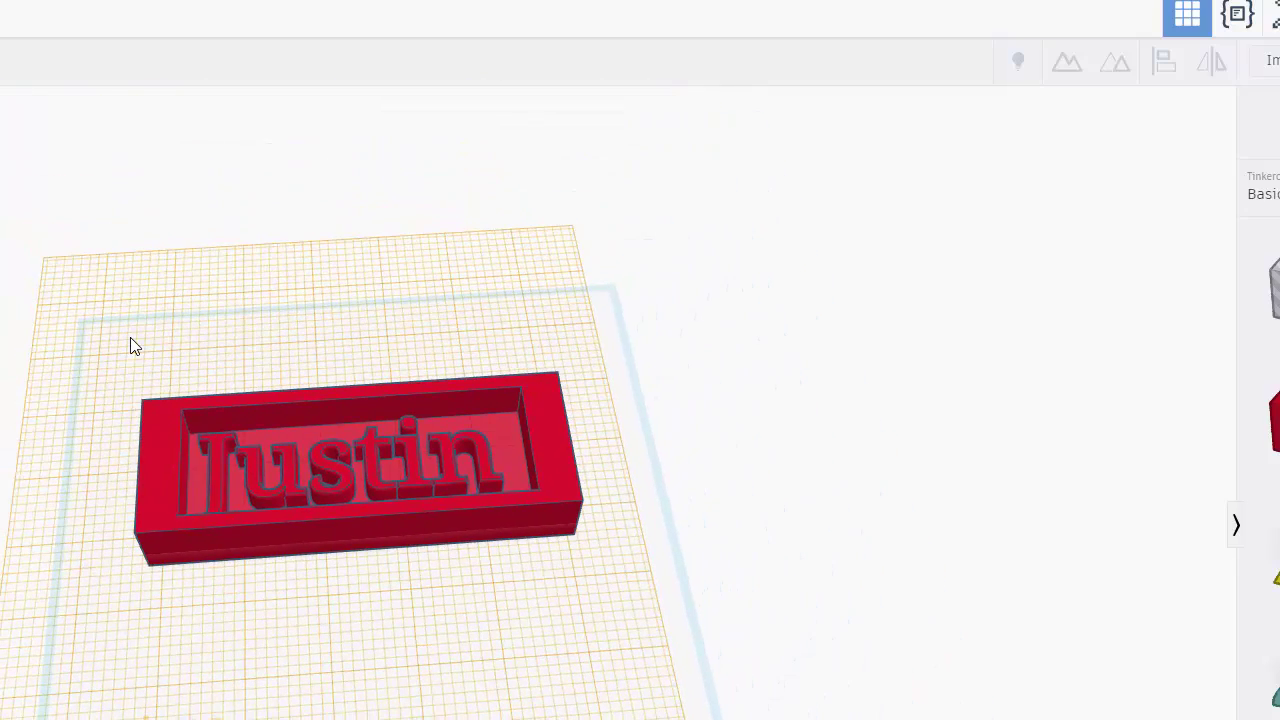
- Align the name text and the red box on their centres along both the length and the width
{"action": "left_click_drag", "start_coordinate": [348, 466], "coordinate": [689, 626]}
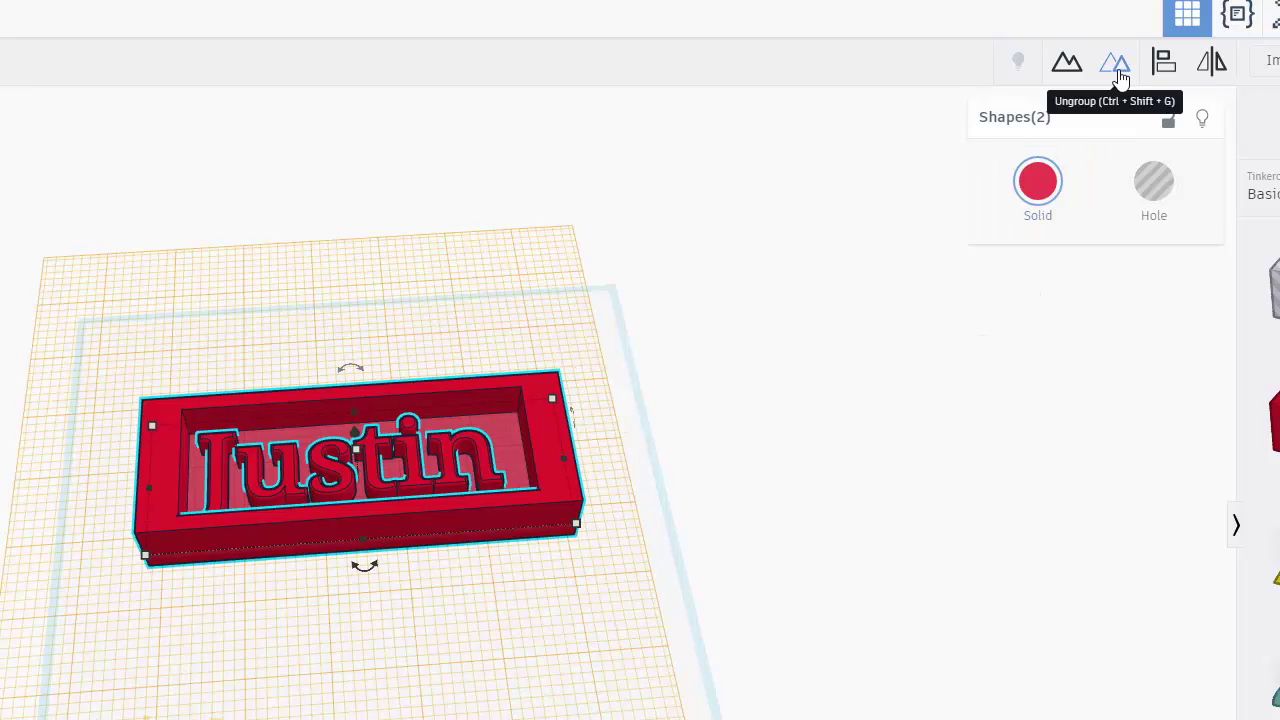
{"action": "left_click", "coordinate": [1177, 73]}
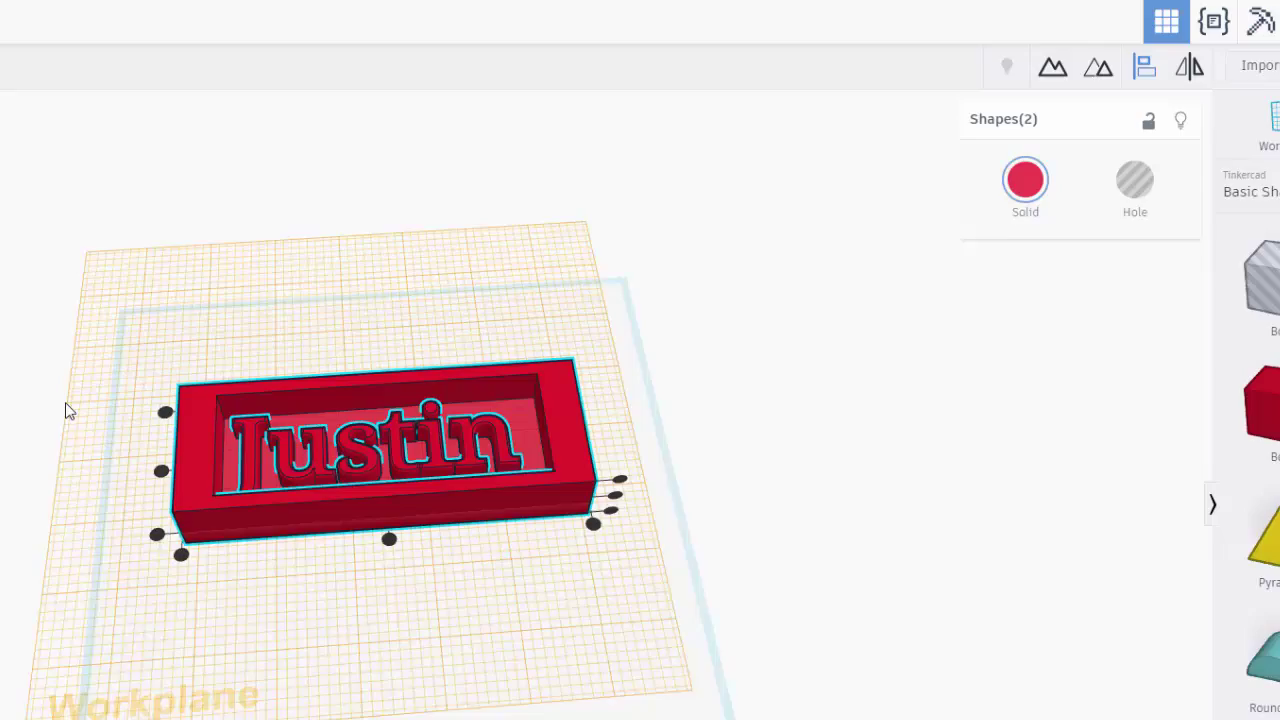
{"action": "right_click_drag", "start_coordinate": [0, 506], "coordinate": [60, 516]}
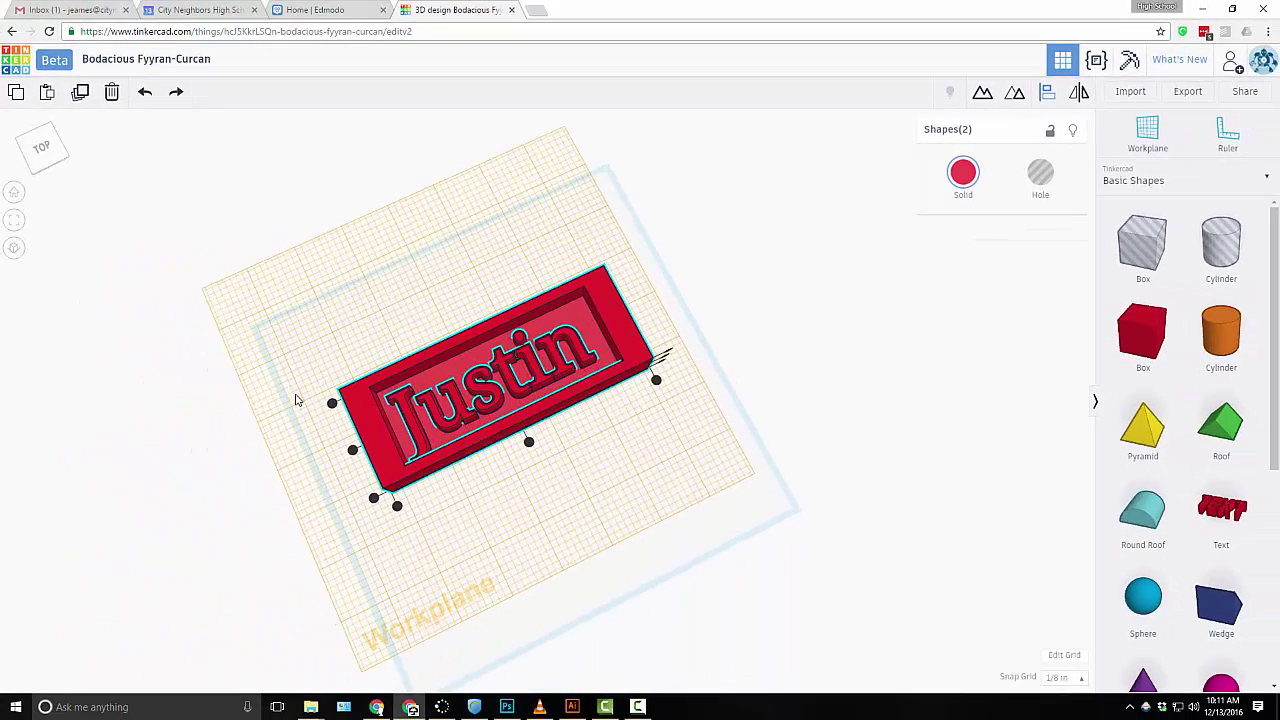
{"action": "left_click", "coordinate": [353, 455]}
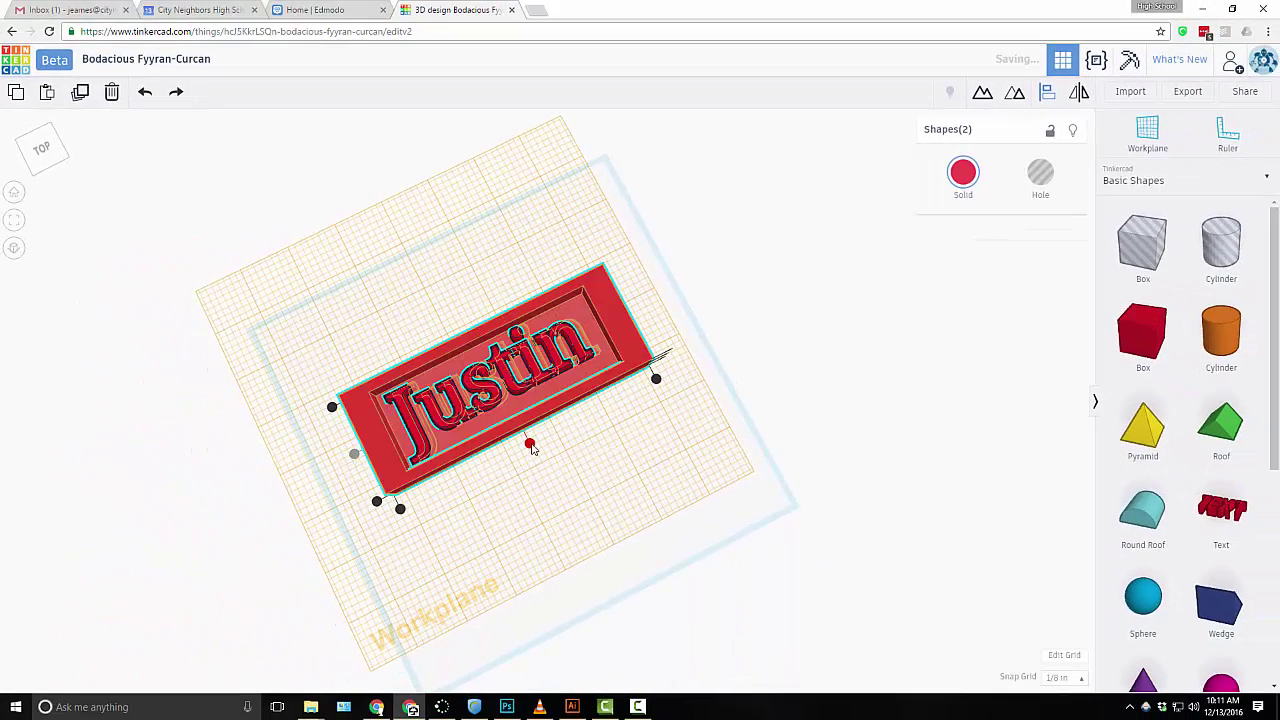
{"action": "left_click", "coordinate": [530, 443]}
{"action": "right_click_drag", "start_coordinate": [655, 448], "coordinate": [565, 382]}
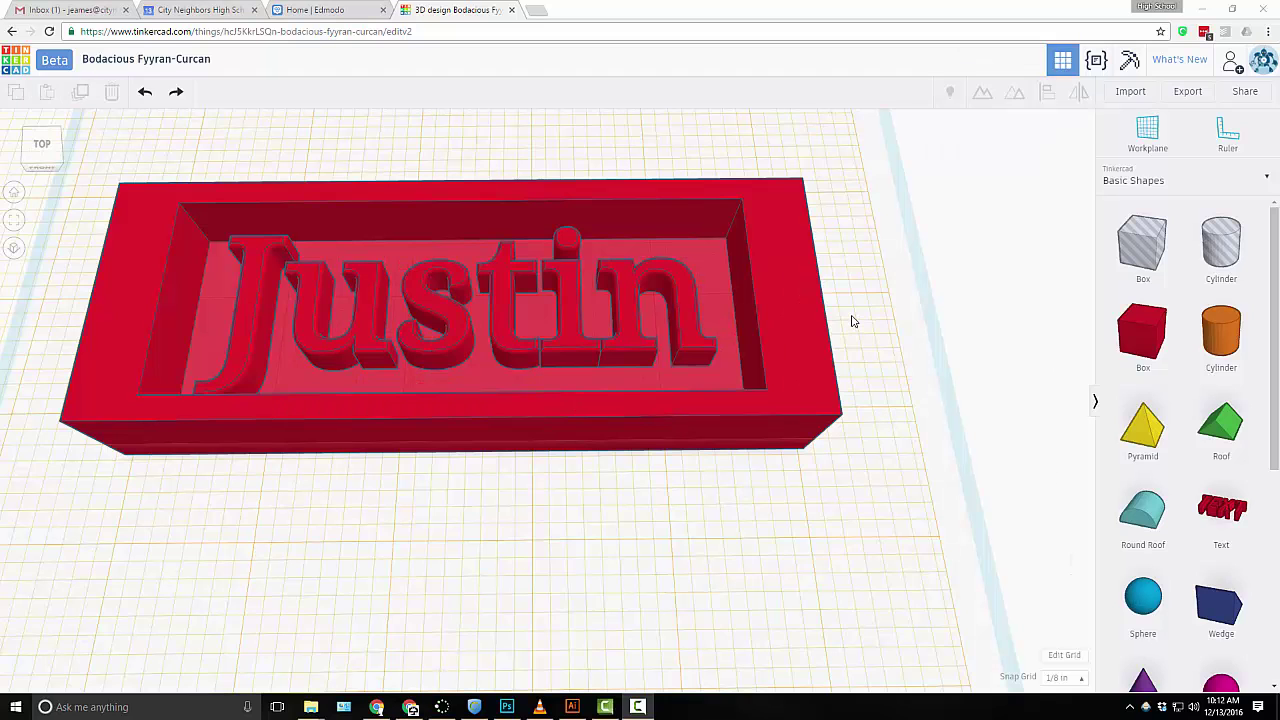
- Place a solid orange Cylinder beside the red box's right end and shrink its base to a small diameter
{"action": "right_click_drag", "start_coordinate": [889, 297], "coordinate": [861, 317]}
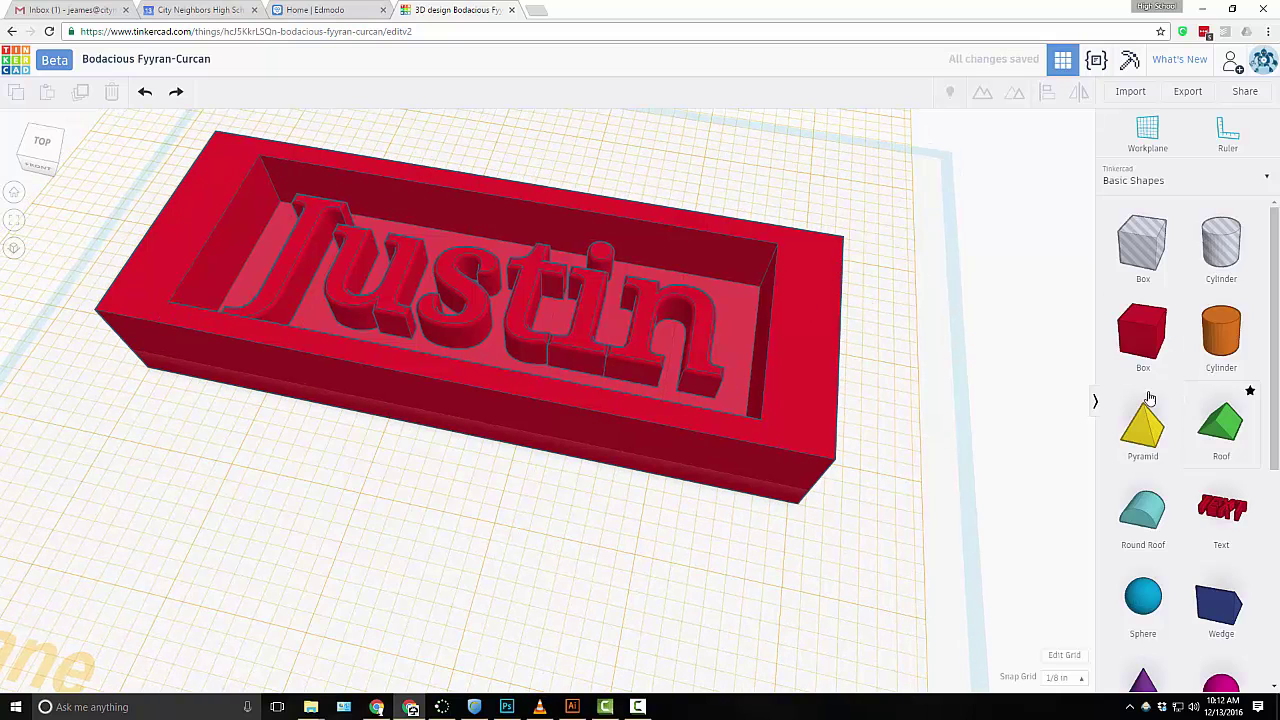
{"action": "left_click_drag", "start_coordinate": [1213, 347], "coordinate": [914, 343]}
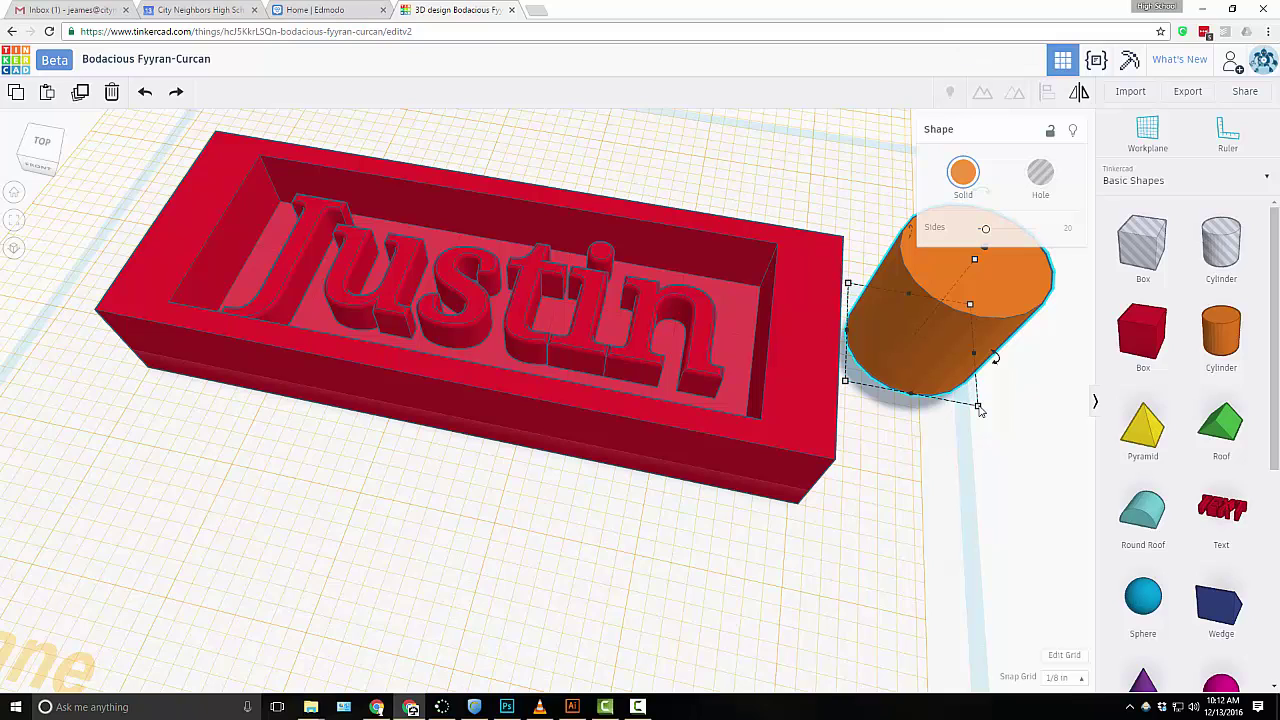
{"action": "left_click_drag", "start_coordinate": [979, 408], "coordinate": [878, 313]}
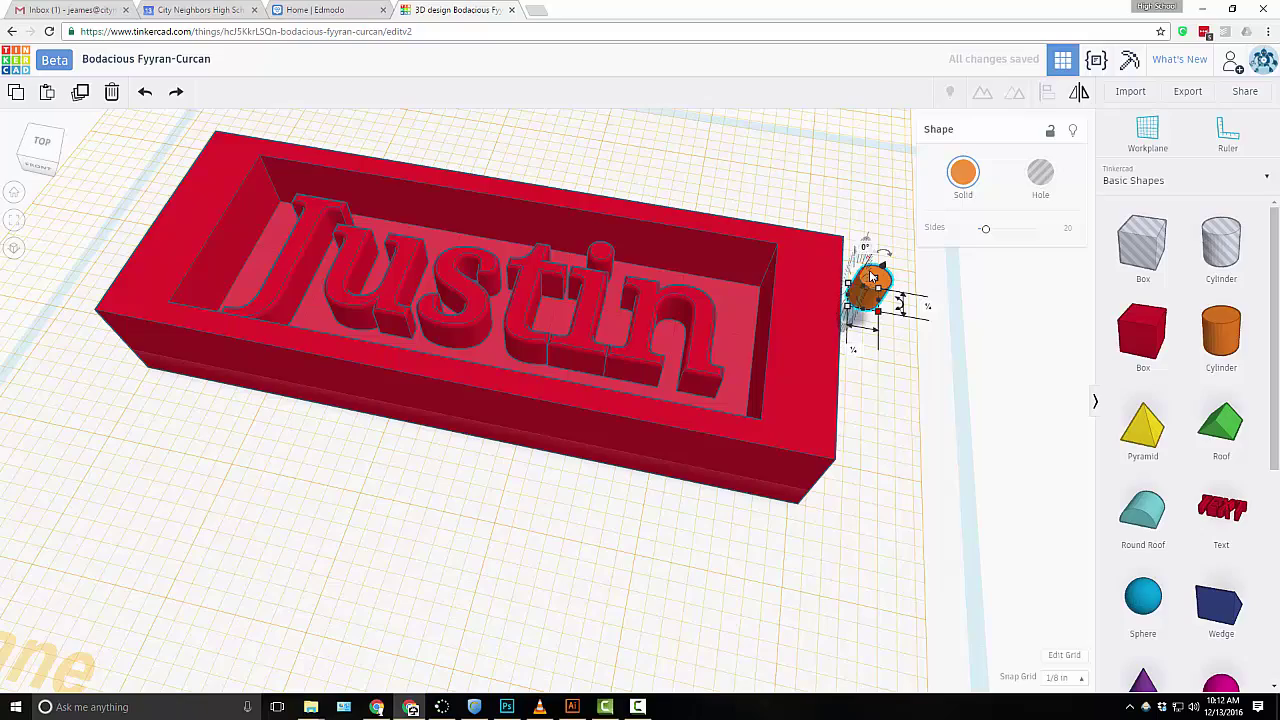
{"action": "scroll", "coordinate": [882, 285], "scroll_direction": "up", "scroll_amount": 4}
{"action": "scroll", "coordinate": [934, 304], "scroll_direction": "down", "scroll_amount": 3}
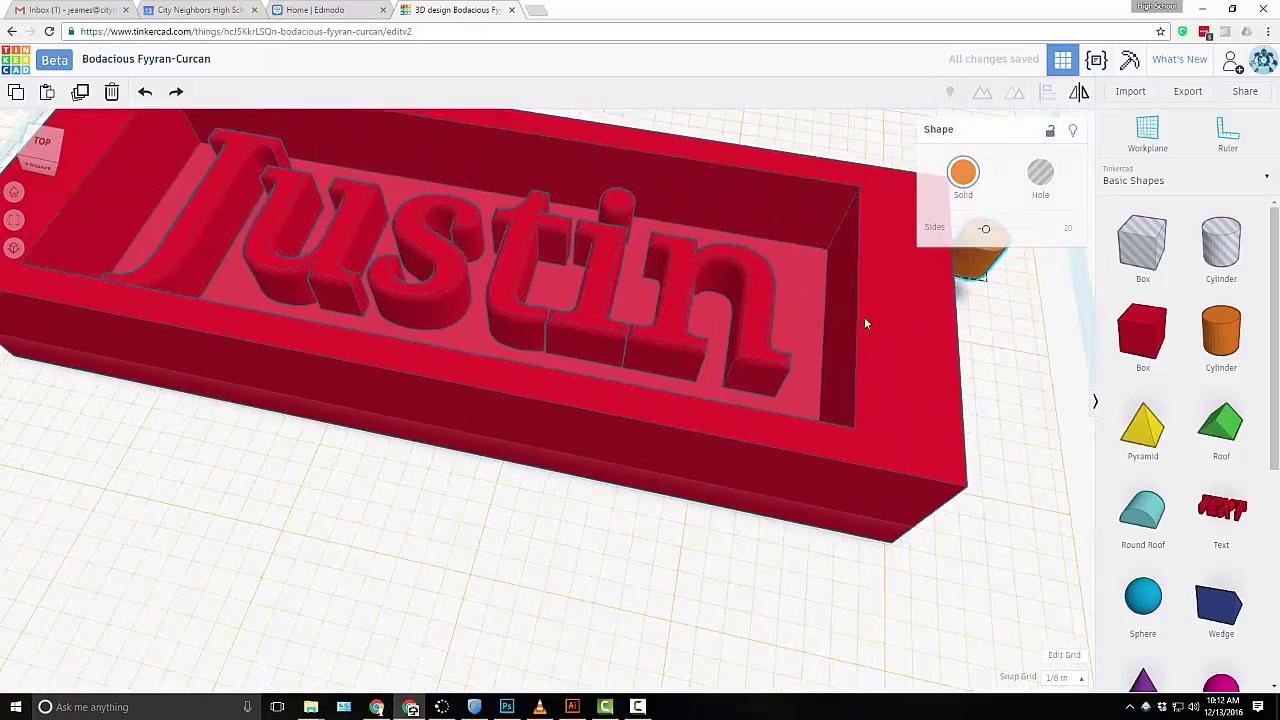
- Stretch the small cylinder upward into a post taller than the red box
{"action": "middle_click_drag", "start_coordinate": [761, 312], "coordinate": [519, 391]}
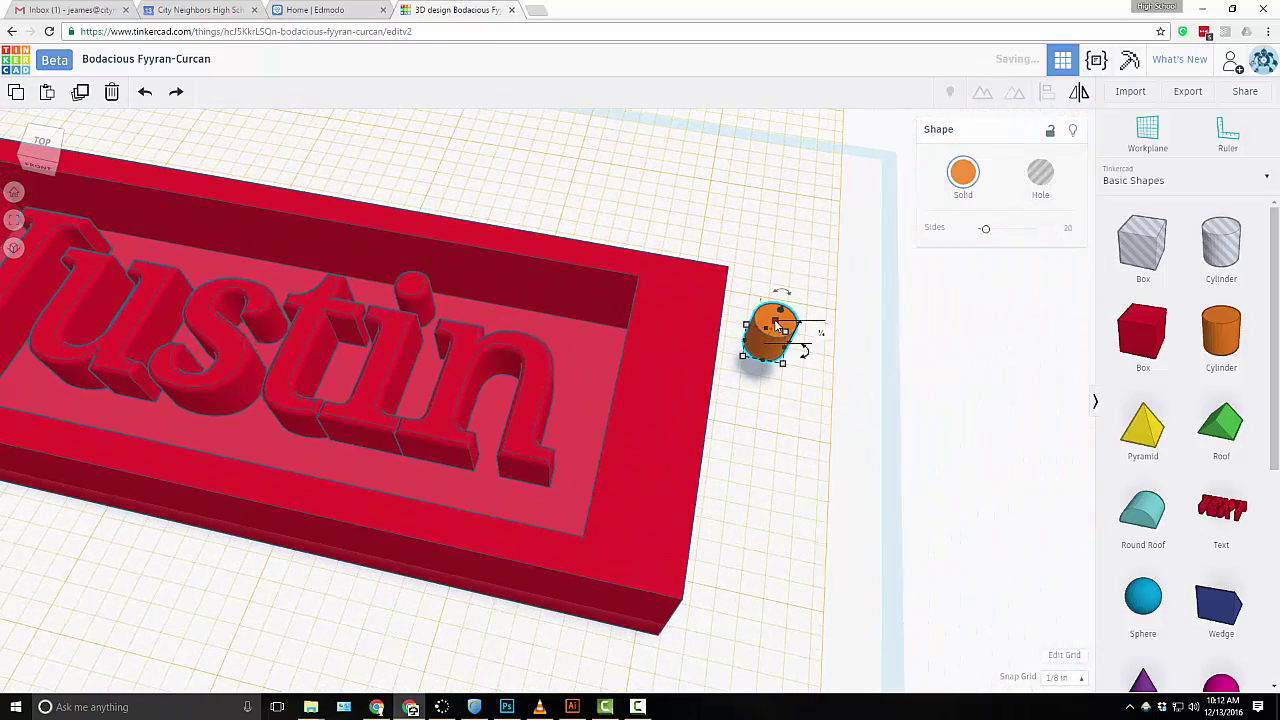
{"action": "left_click_drag", "start_coordinate": [777, 325], "coordinate": [808, 195]}
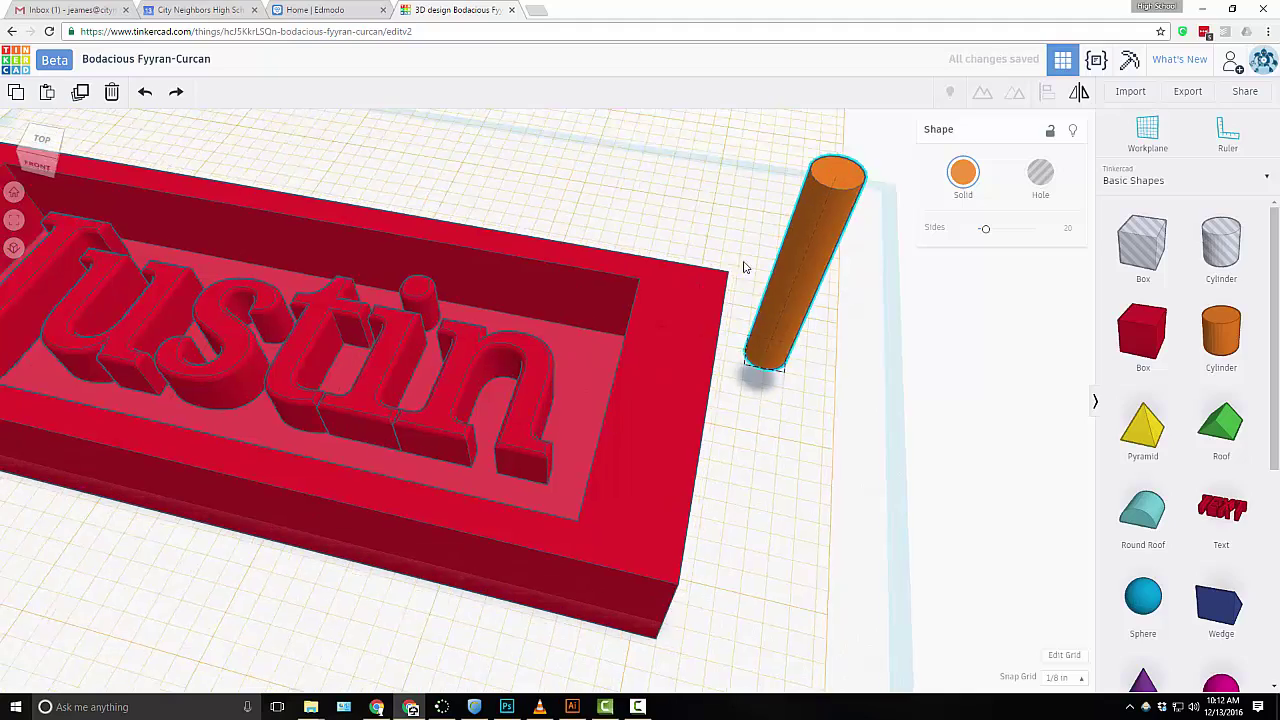
{"action": "right_click_drag", "start_coordinate": [743, 267], "coordinate": [677, 271]}
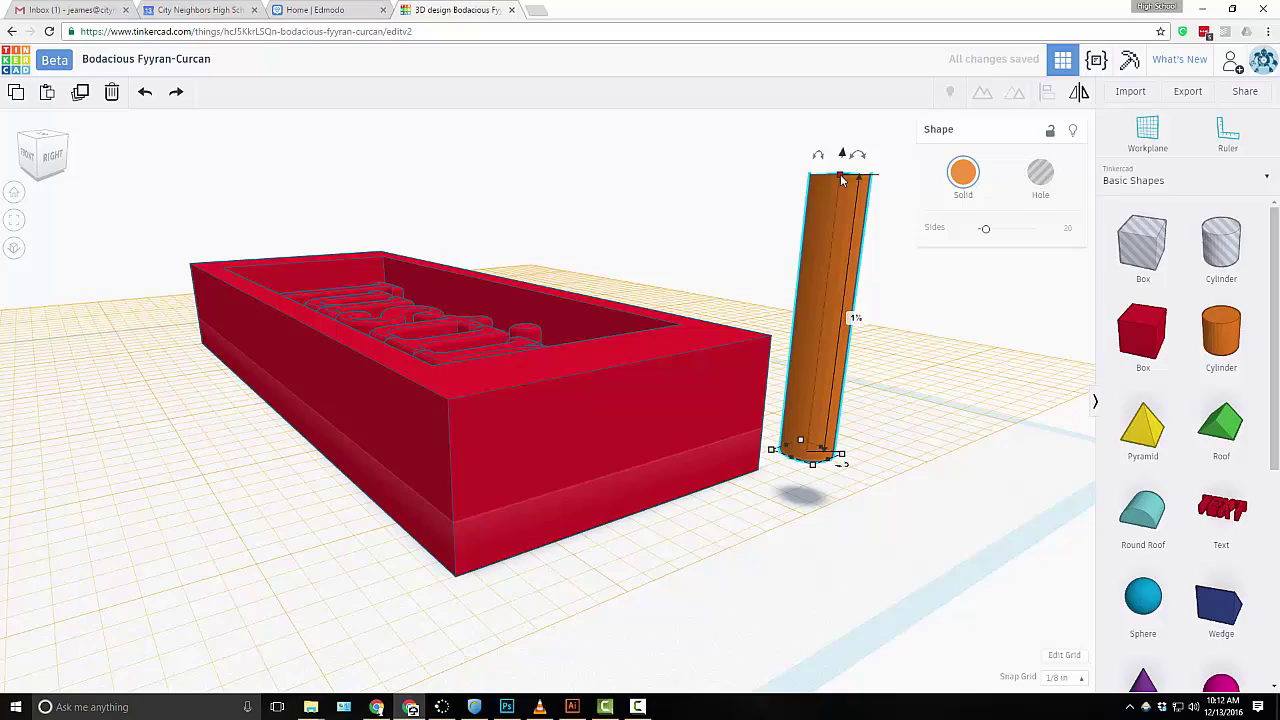
{"action": "right_click_drag", "start_coordinate": [860, 240], "coordinate": [940, 340]}
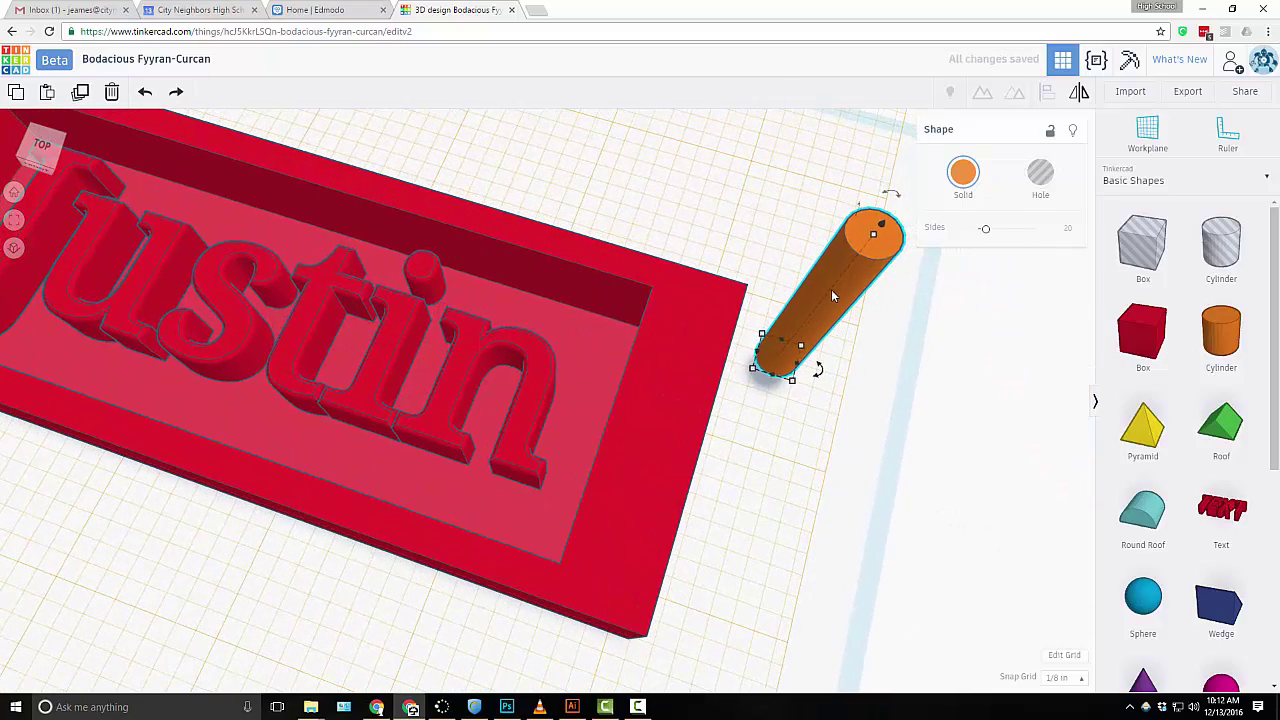
- Move the cylinder into the red box's rear right corner and lower it until it passes through the box's full thickness
{"action": "left_click_drag", "start_coordinate": [831, 289], "coordinate": [710, 291]}
{"action": "right_click_drag", "start_coordinate": [710, 300], "coordinate": [545, 290]}
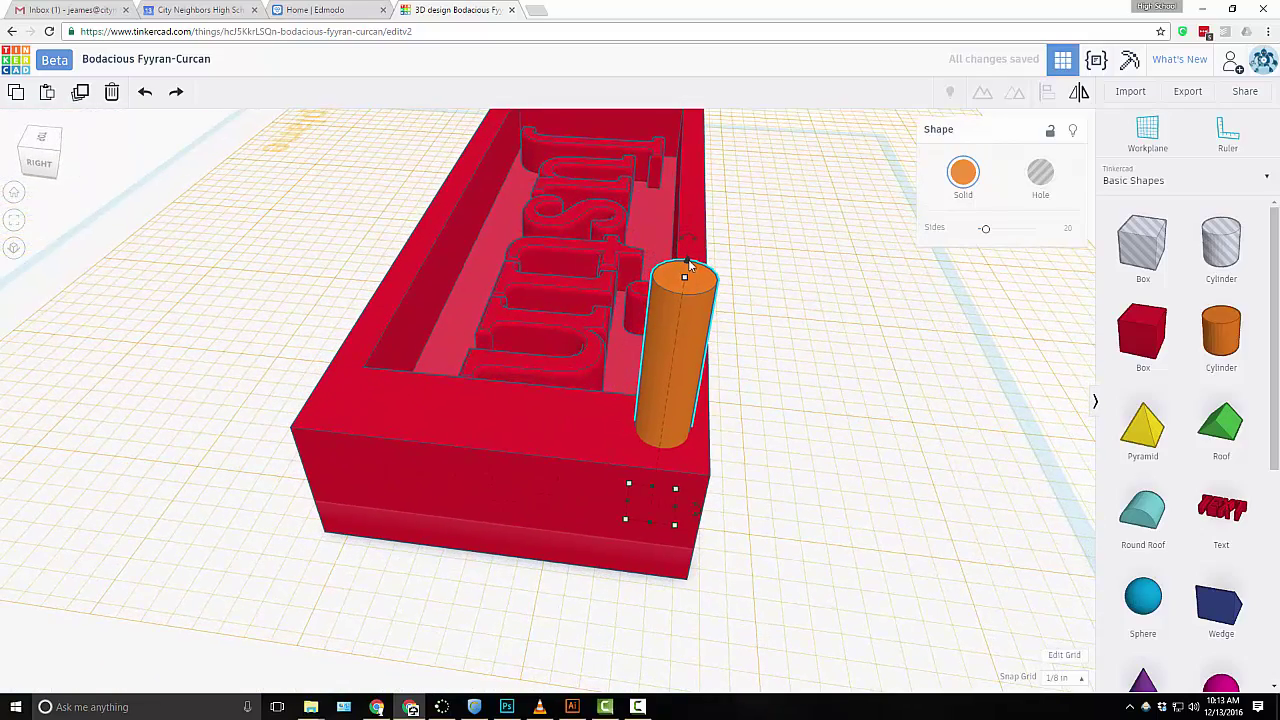
{"action": "right_click_drag", "start_coordinate": [688, 263], "coordinate": [688, 140]}
{"action": "left_click_drag", "start_coordinate": [676, 136], "coordinate": [676, 240]}
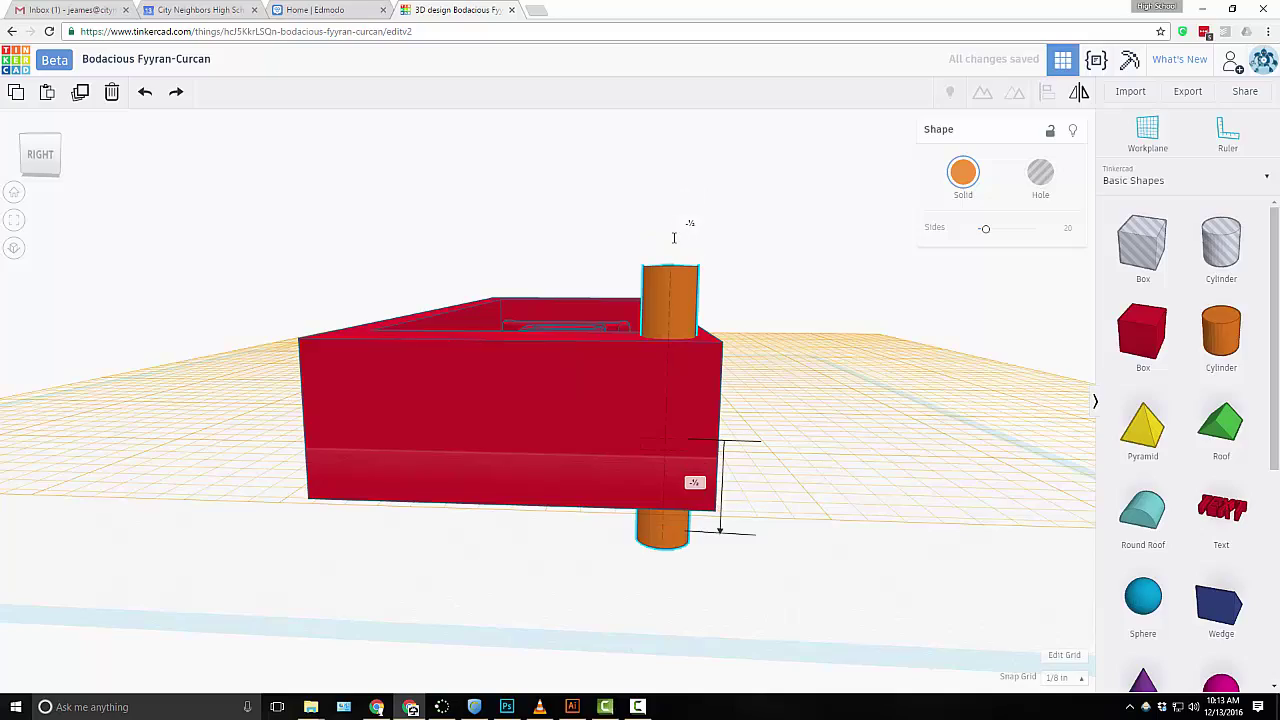
{"action": "right_click_drag", "start_coordinate": [536, 373], "coordinate": [850, 570]}
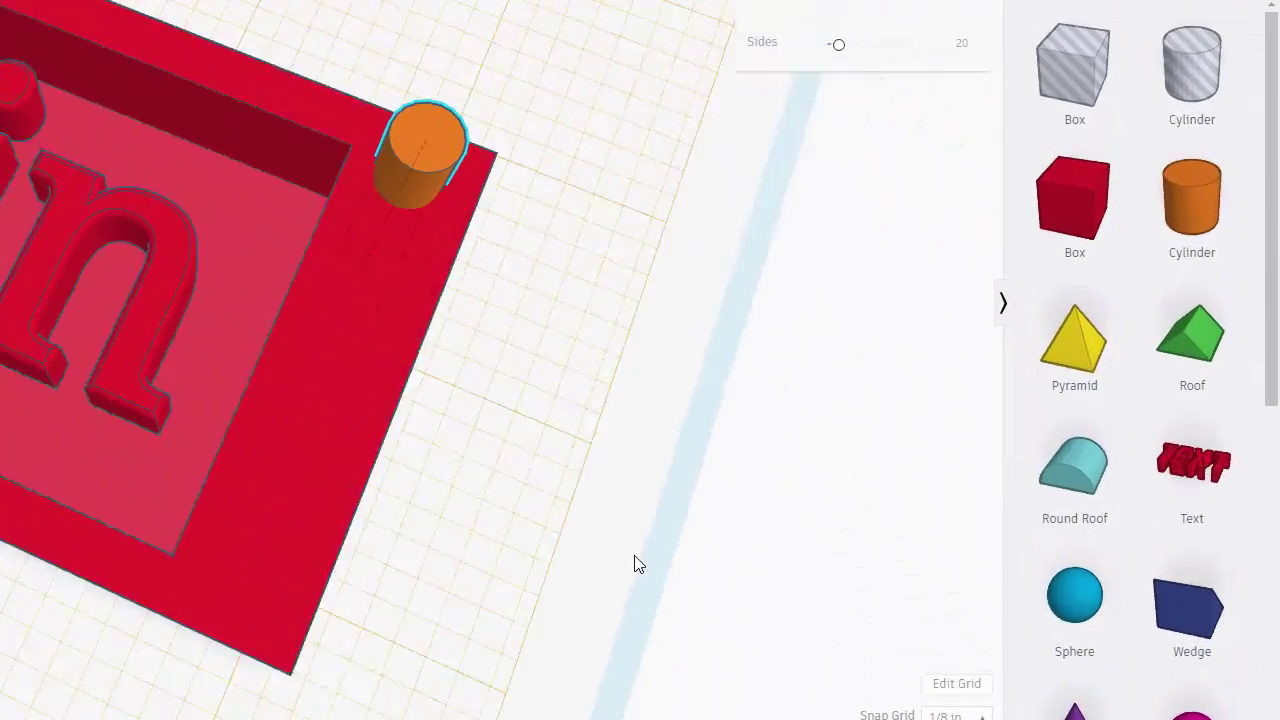
{"action": "right_click_drag", "start_coordinate": [638, 563], "coordinate": [840, 65]}
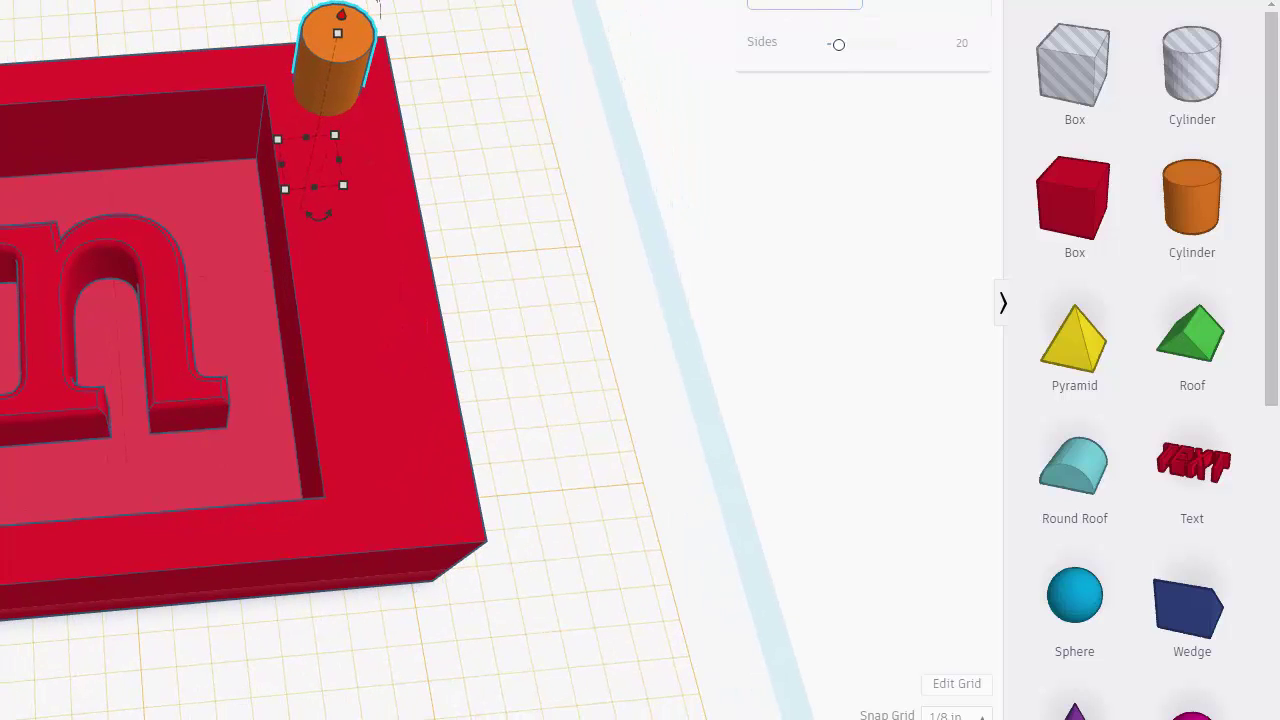
- Turn the corner cylinder into a hole and group it with the red box to cut a round through-hole
{"action": "key", "text": "h"}
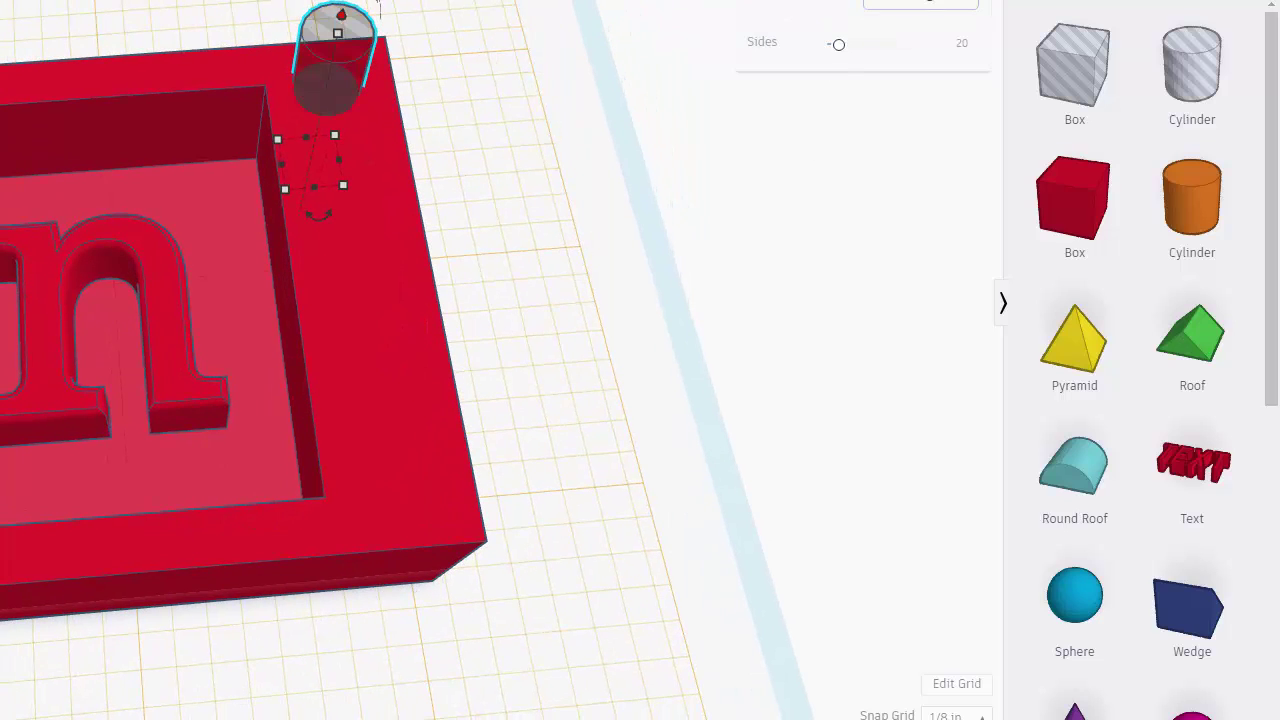
{"action": "right_click_drag", "start_coordinate": [627, 237], "coordinate": [497, 129]}
{"action": "scroll", "coordinate": [437, 137], "scroll_direction": "down", "scroll_amount": 3}
{"action": "scroll", "coordinate": [400, 183], "scroll_direction": "up", "scroll_amount": 2}
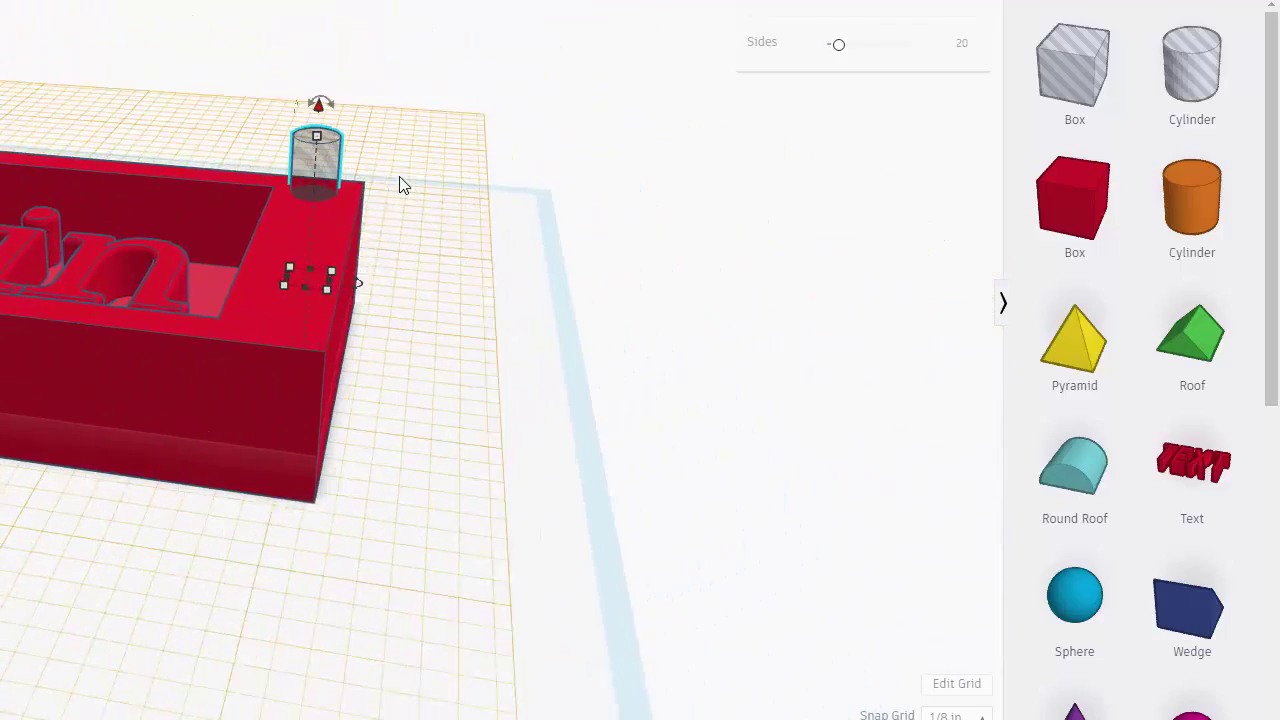
{"action": "left_click", "coordinate": [333, 213]}
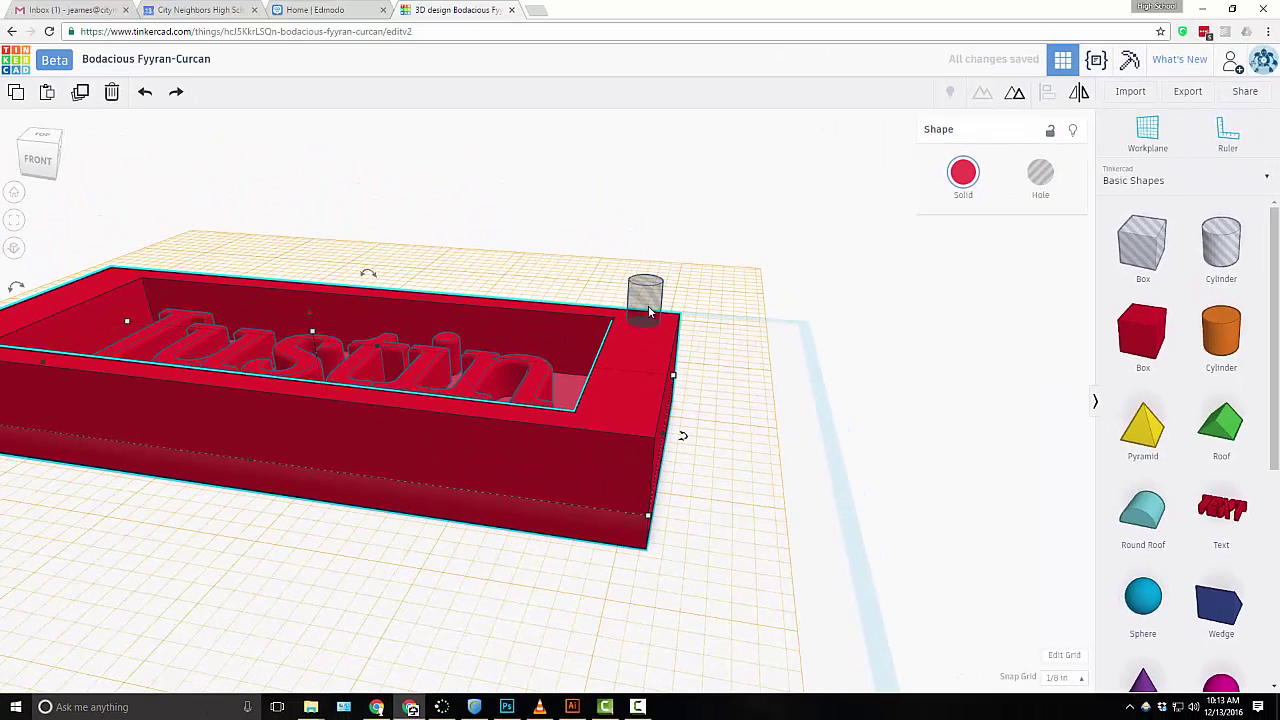
{"action": "left_click", "coordinate": [652, 286], "text": "shift"}
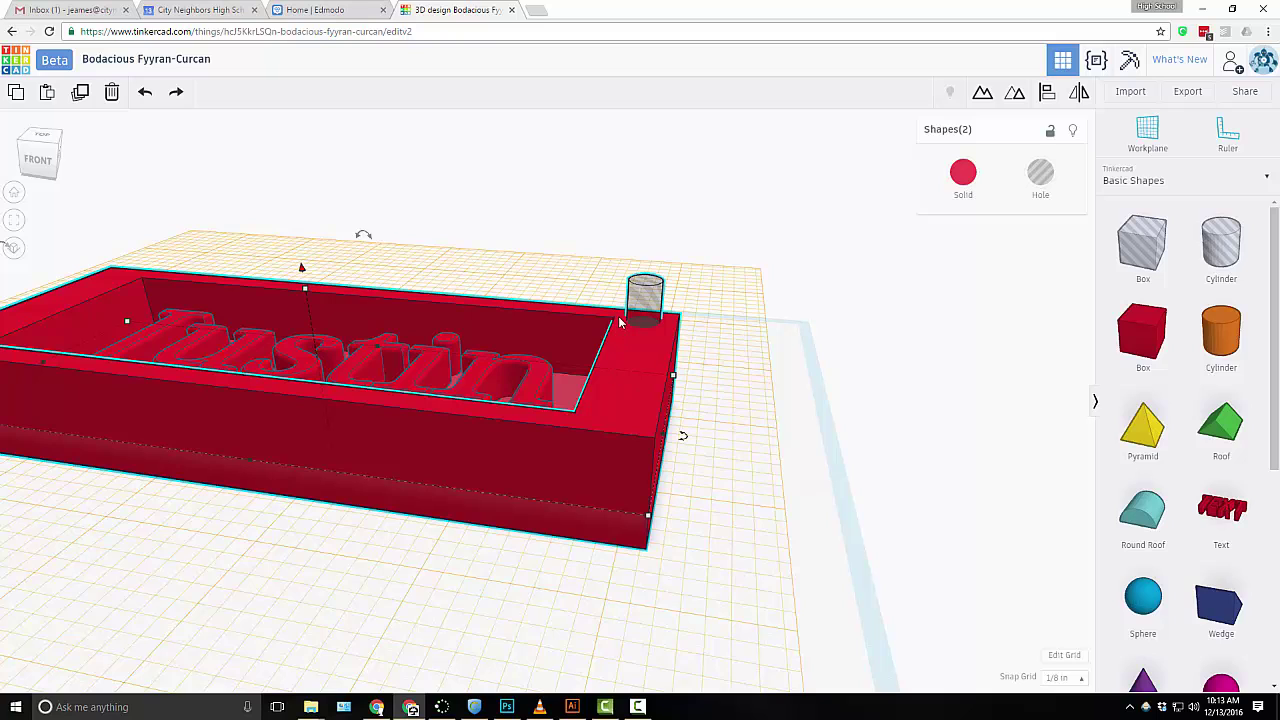
{"action": "left_click", "coordinate": [984, 93]}
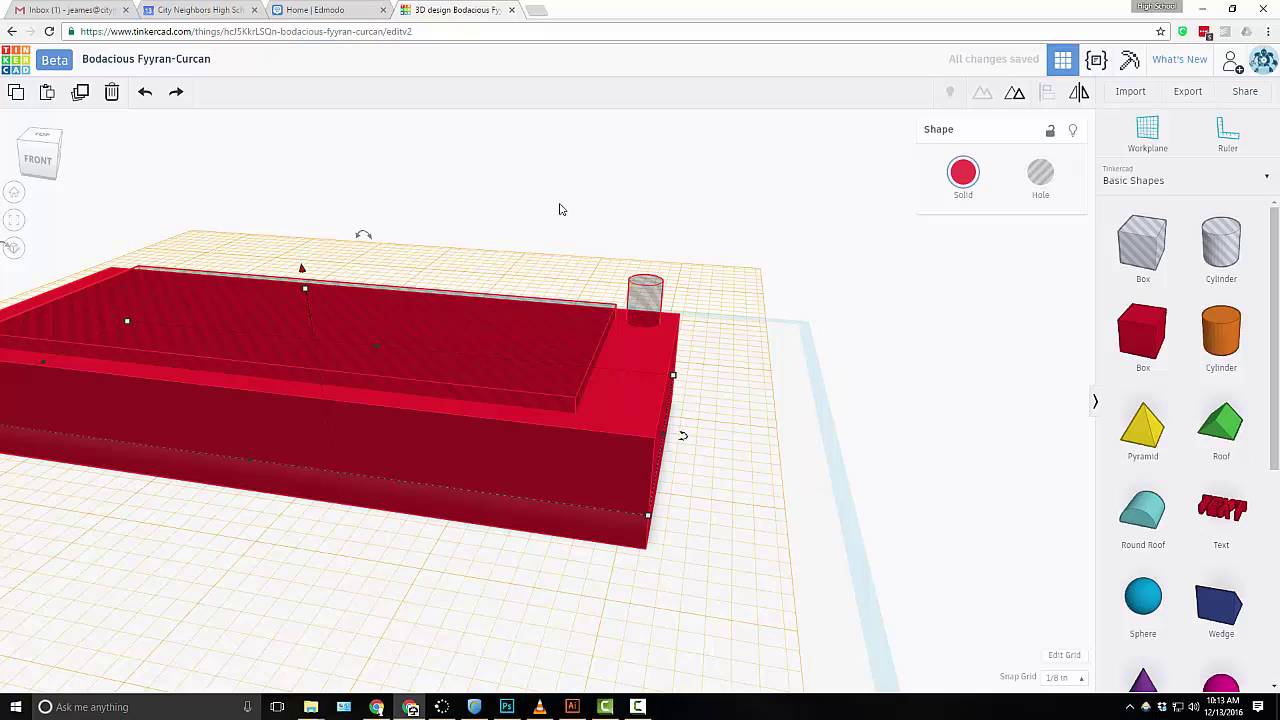
{"action": "right_click_drag", "start_coordinate": [541, 204], "coordinate": [640, 437]}
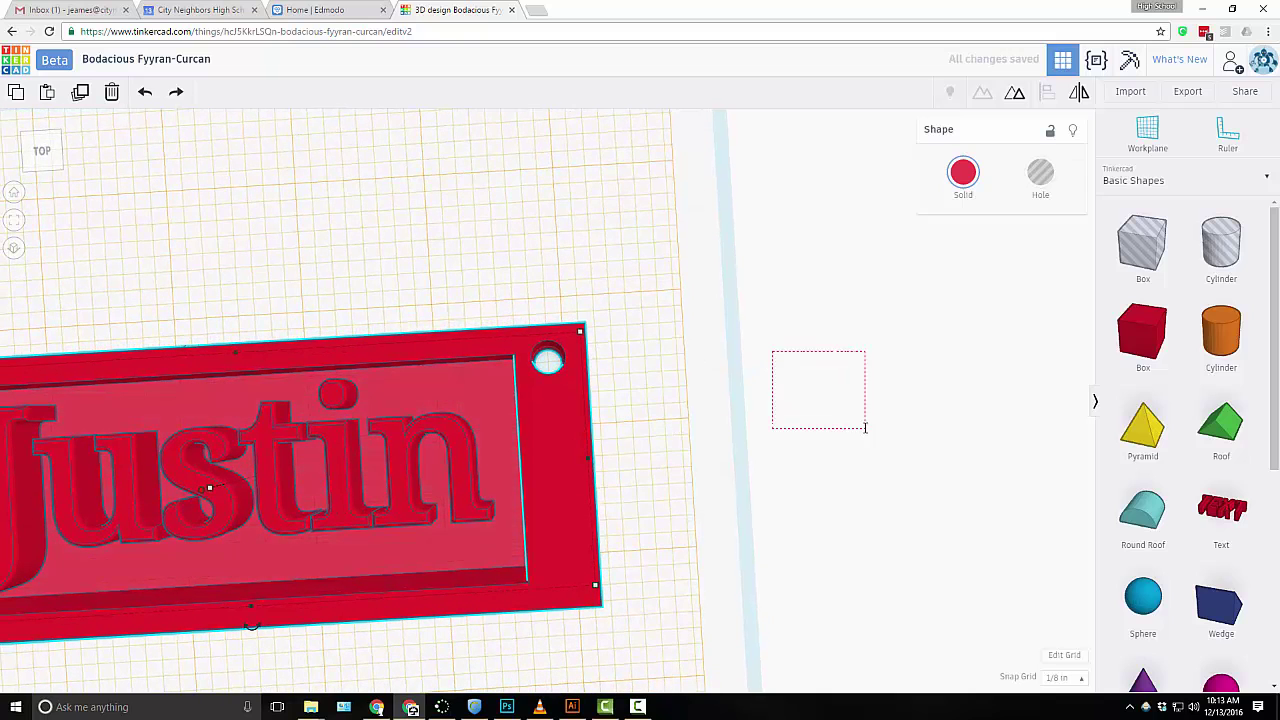
{"action": "left_click_drag", "start_coordinate": [865, 427], "coordinate": [865, 427]}
{"action": "left_click", "coordinate": [598, 455]}
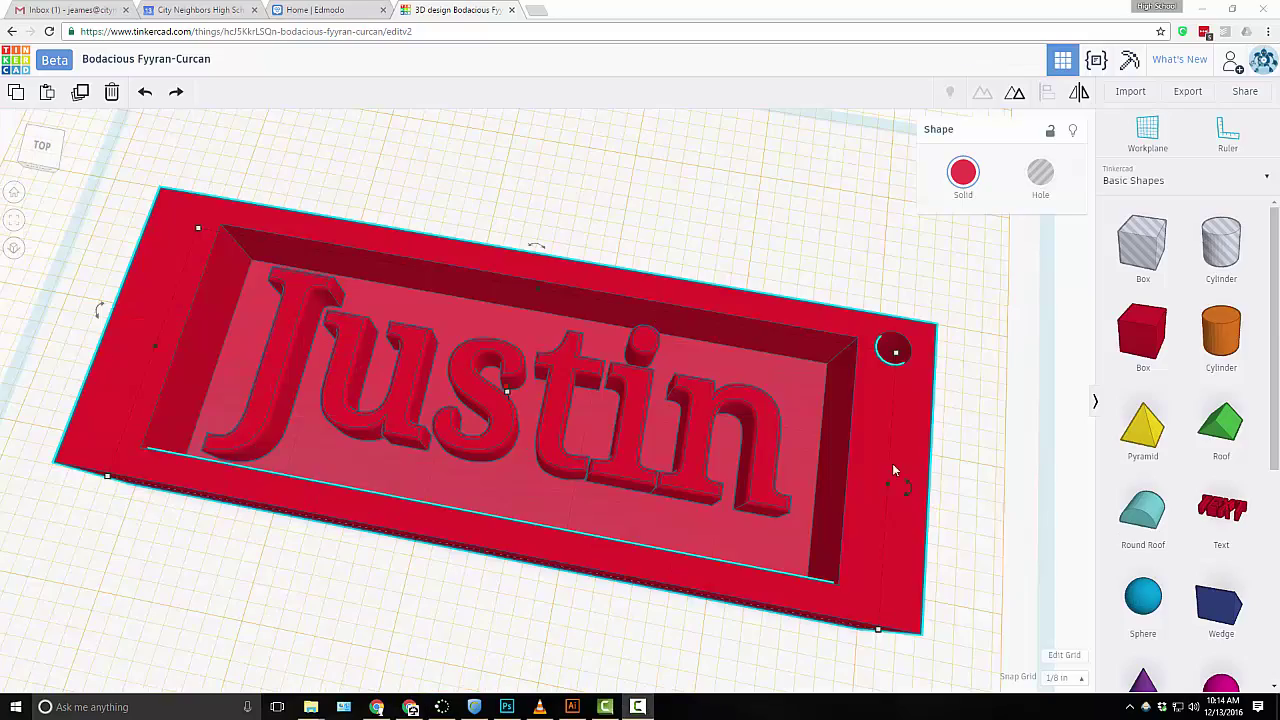
- Select the whole name tag and download only the selected shape as an .STL file for 3D printing
{"action": "scroll", "coordinate": [895, 470], "scroll_direction": "down", "scroll_amount": 3}
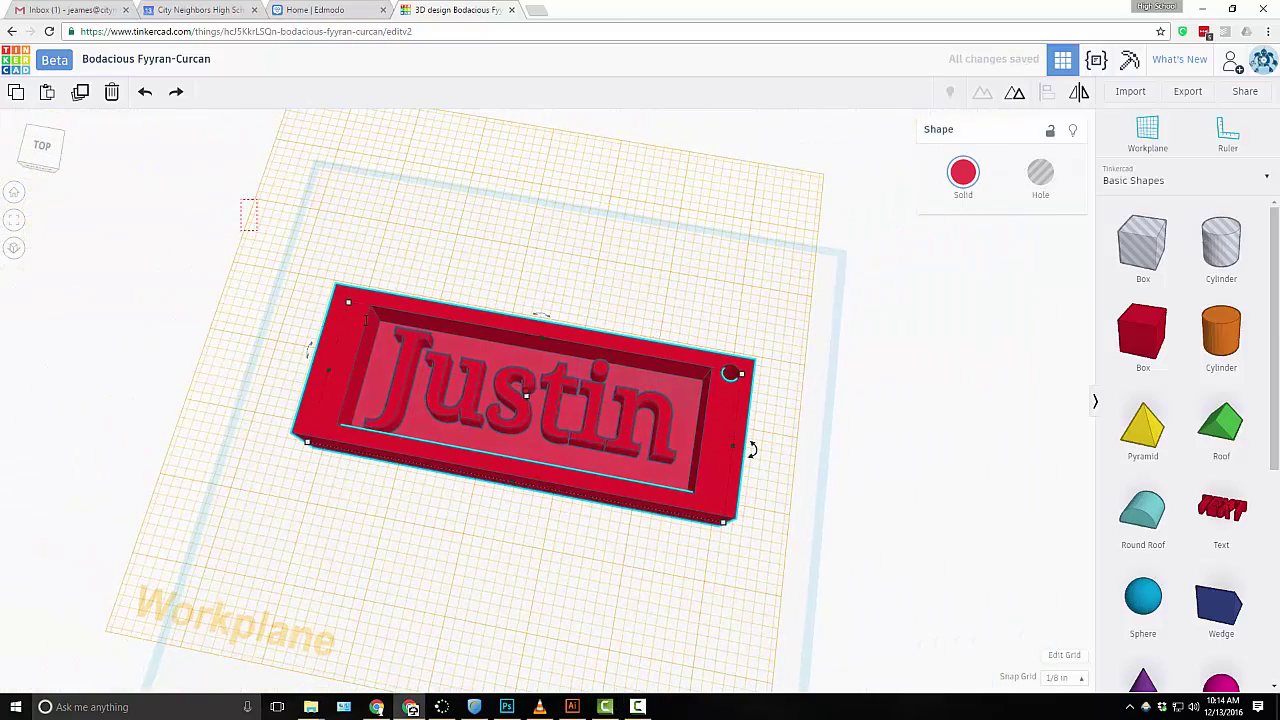
{"action": "left_click_drag", "start_coordinate": [240, 198], "coordinate": [816, 588]}
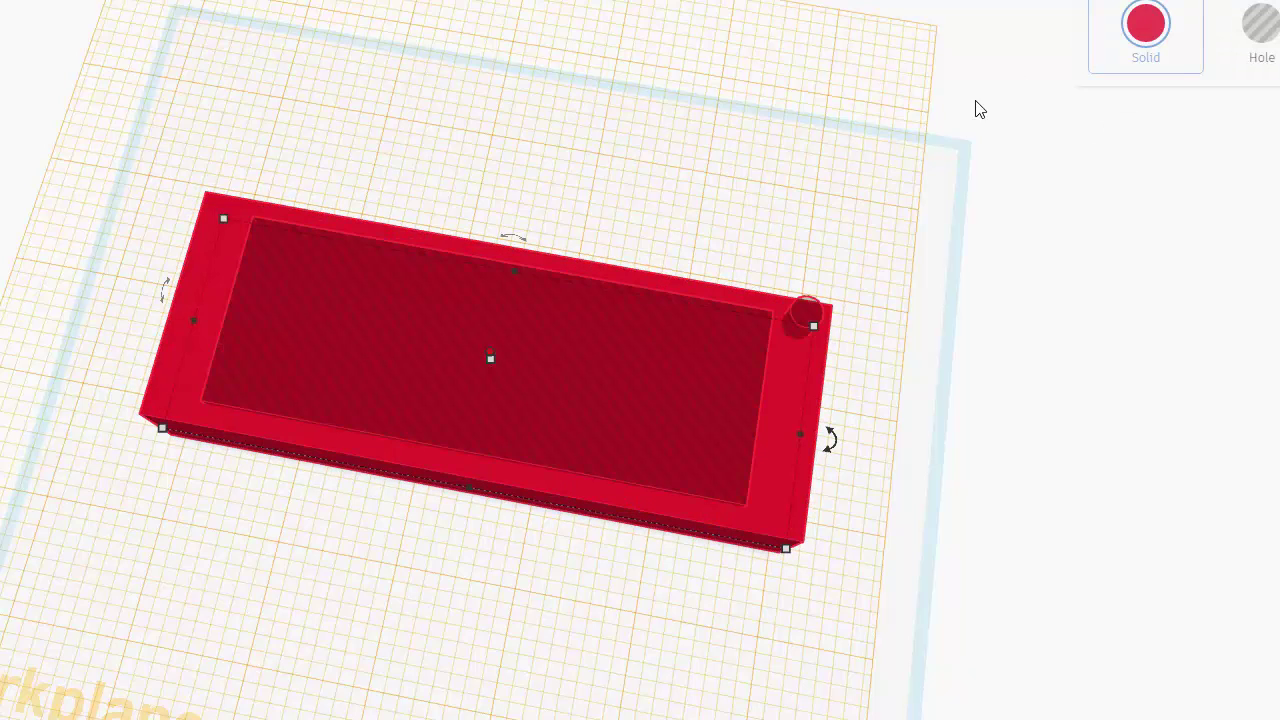
{"action": "middle_click_drag", "start_coordinate": [432, 323], "coordinate": [523, 291]}
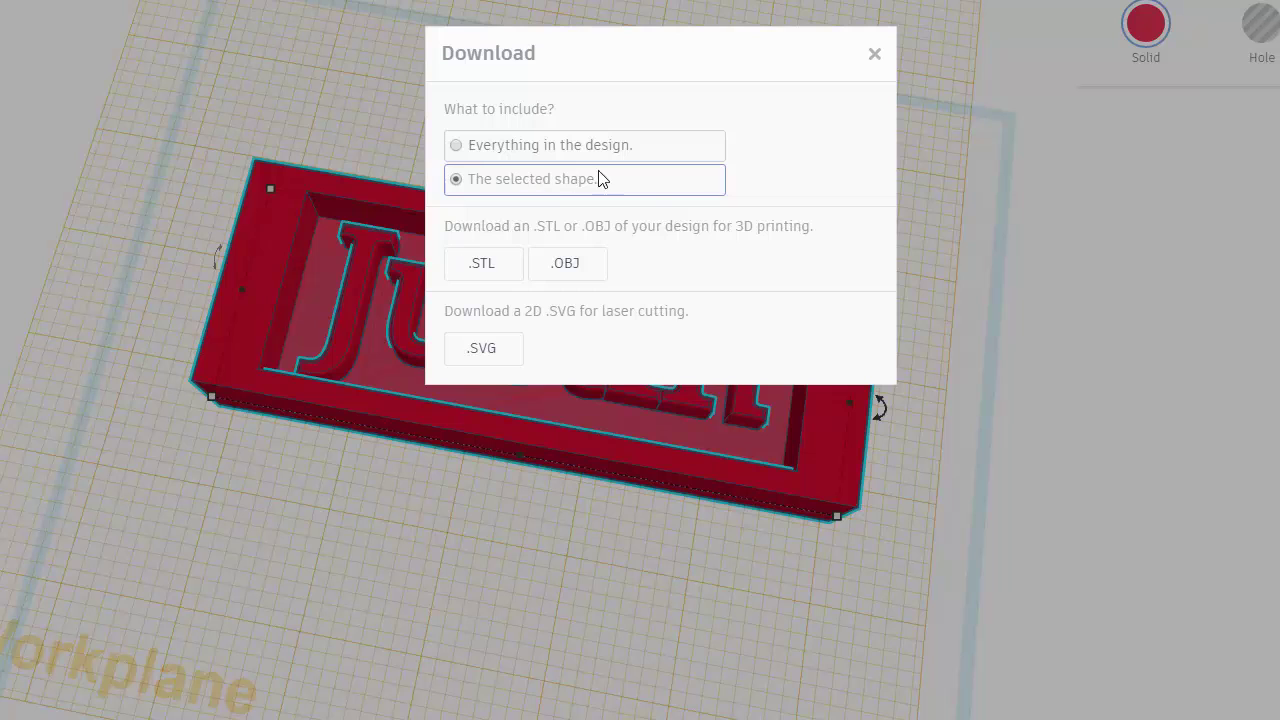
{"action": "left_click", "coordinate": [490, 268]}
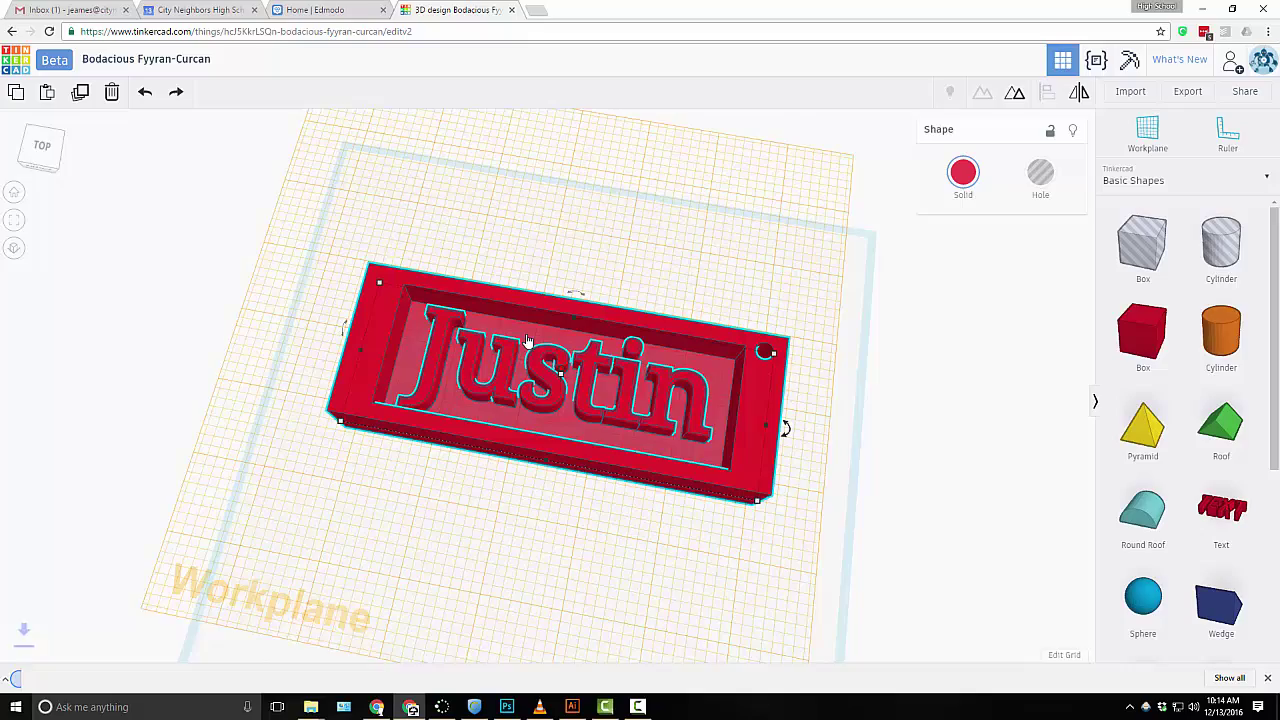
- Examine the finished nameplate, checking the recessed box and the raised name text separately and together
{"action": "right_click_drag", "start_coordinate": [524, 348], "coordinate": [597, 503]}
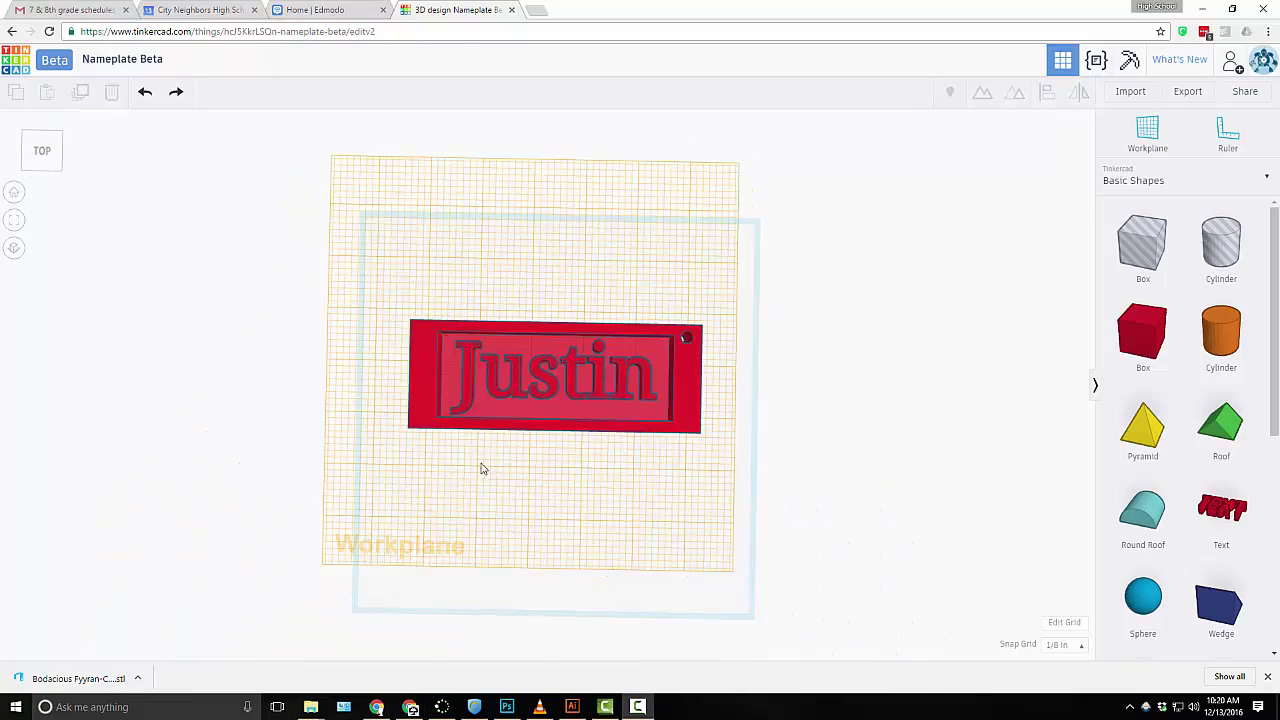
{"action": "right_click_drag", "start_coordinate": [480, 466], "coordinate": [435, 349]}
{"action": "left_click", "coordinate": [435, 349]}
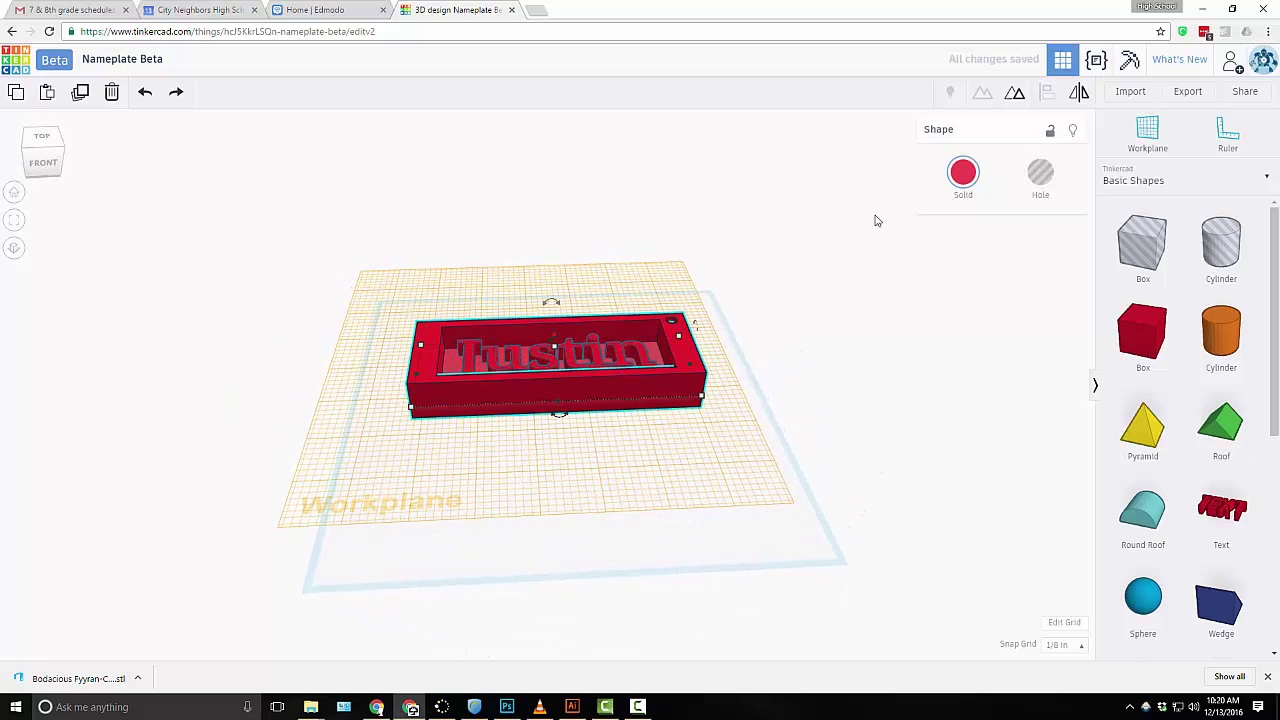
{"action": "left_click", "coordinate": [590, 356]}
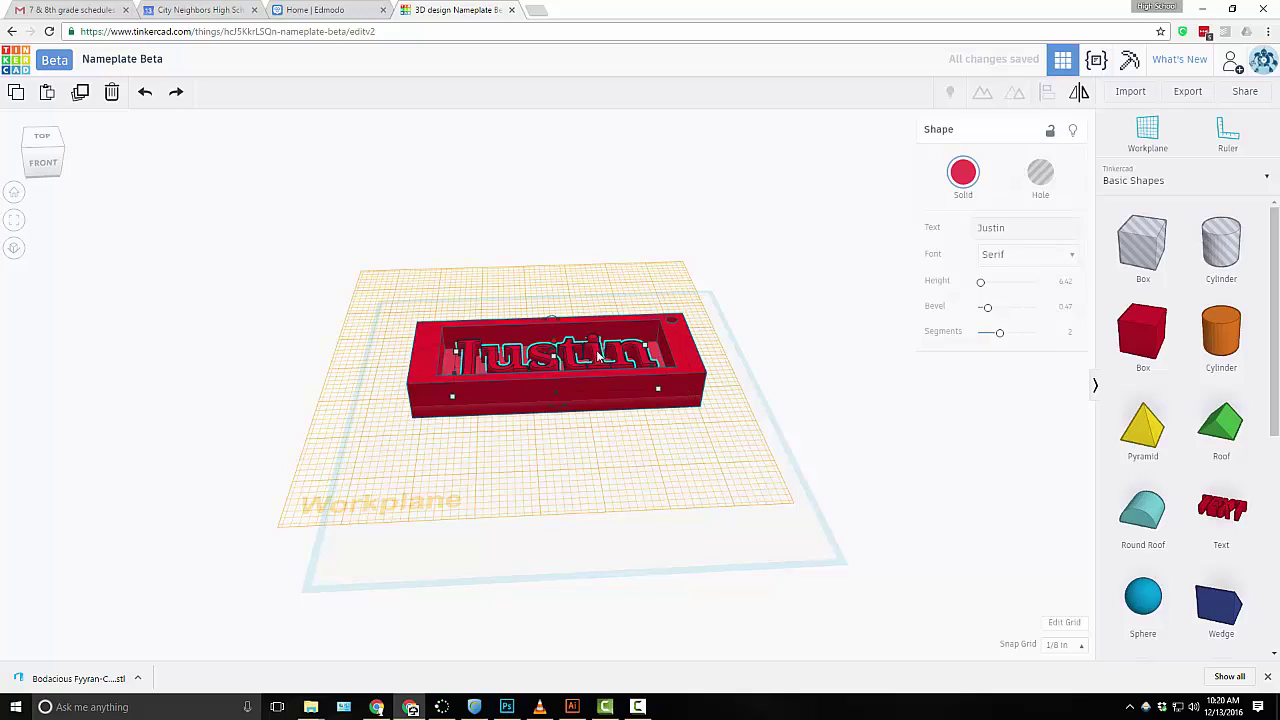
{"action": "left_click", "coordinate": [669, 376]}
{"action": "scroll", "coordinate": [573, 358], "scroll_direction": "up", "scroll_amount": 5}
{"action": "scroll", "coordinate": [495, 301], "scroll_direction": "down", "scroll_amount": 5}
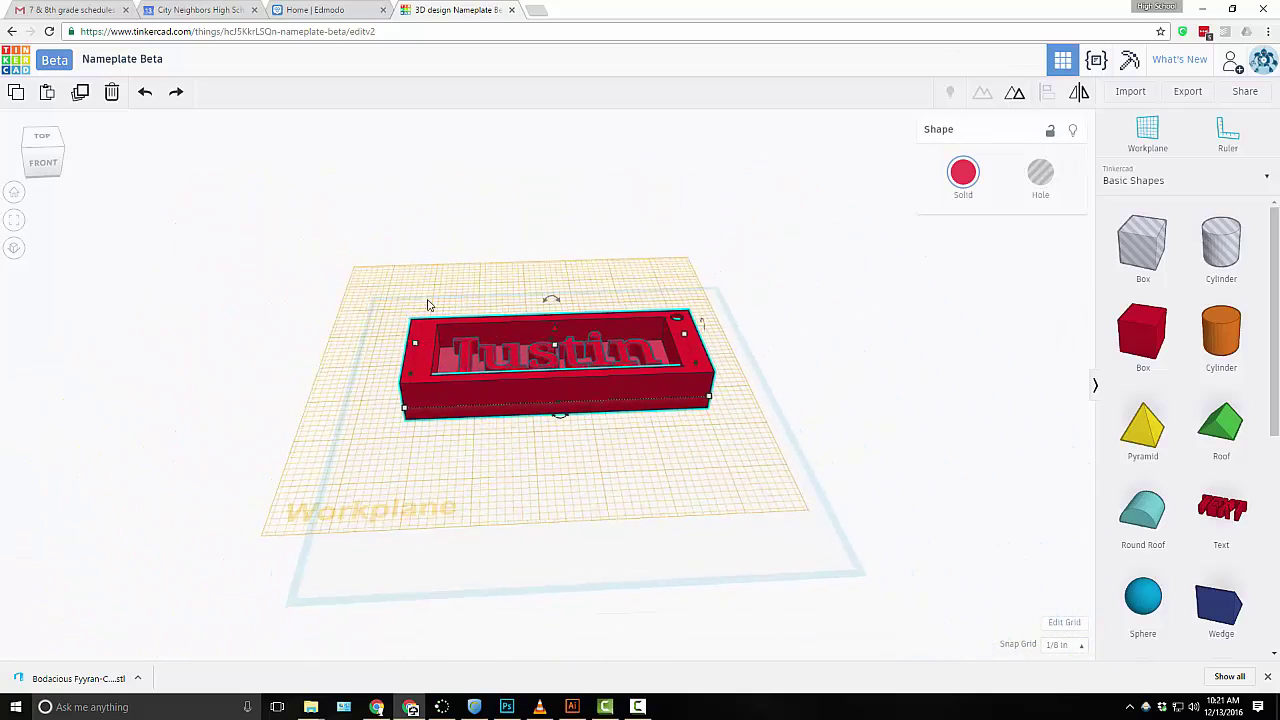
{"action": "left_click_drag", "start_coordinate": [427, 305], "coordinate": [397, 284]}
{"action": "left_click_drag", "start_coordinate": [697, 323], "coordinate": [772, 454]}
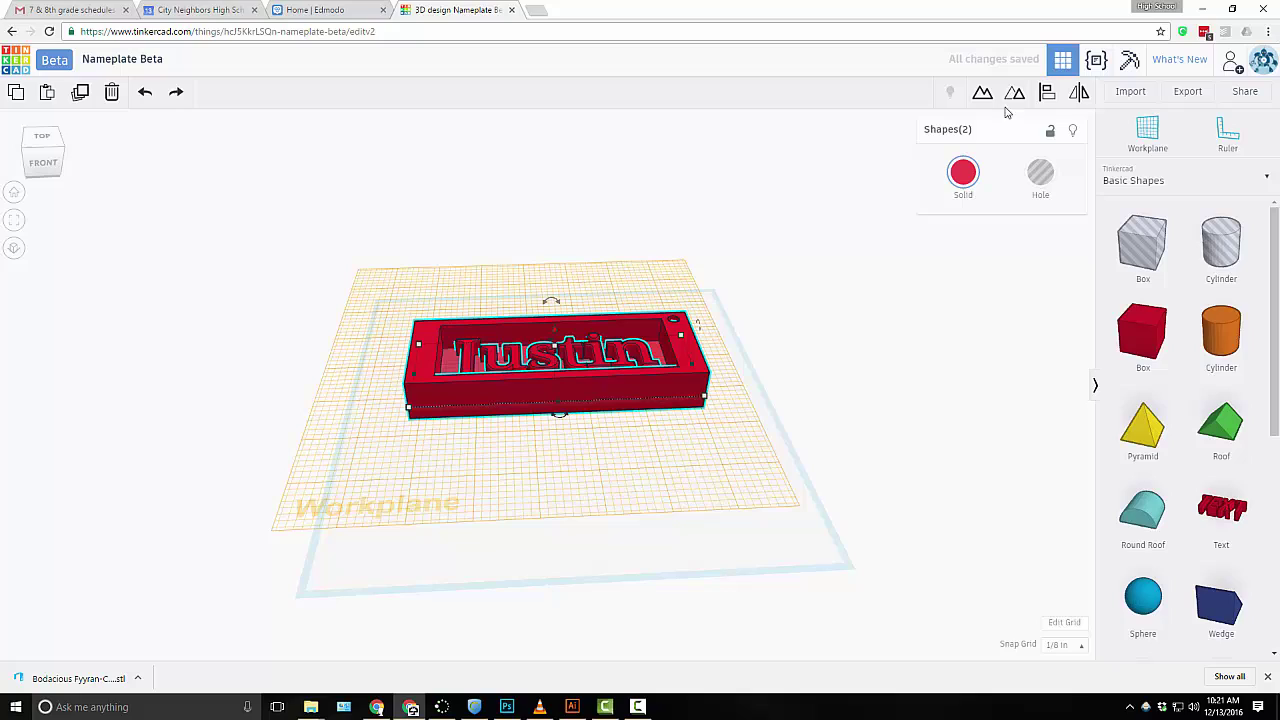
{"action": "scroll", "coordinate": [534, 363], "scroll_direction": "up", "scroll_amount": 3}
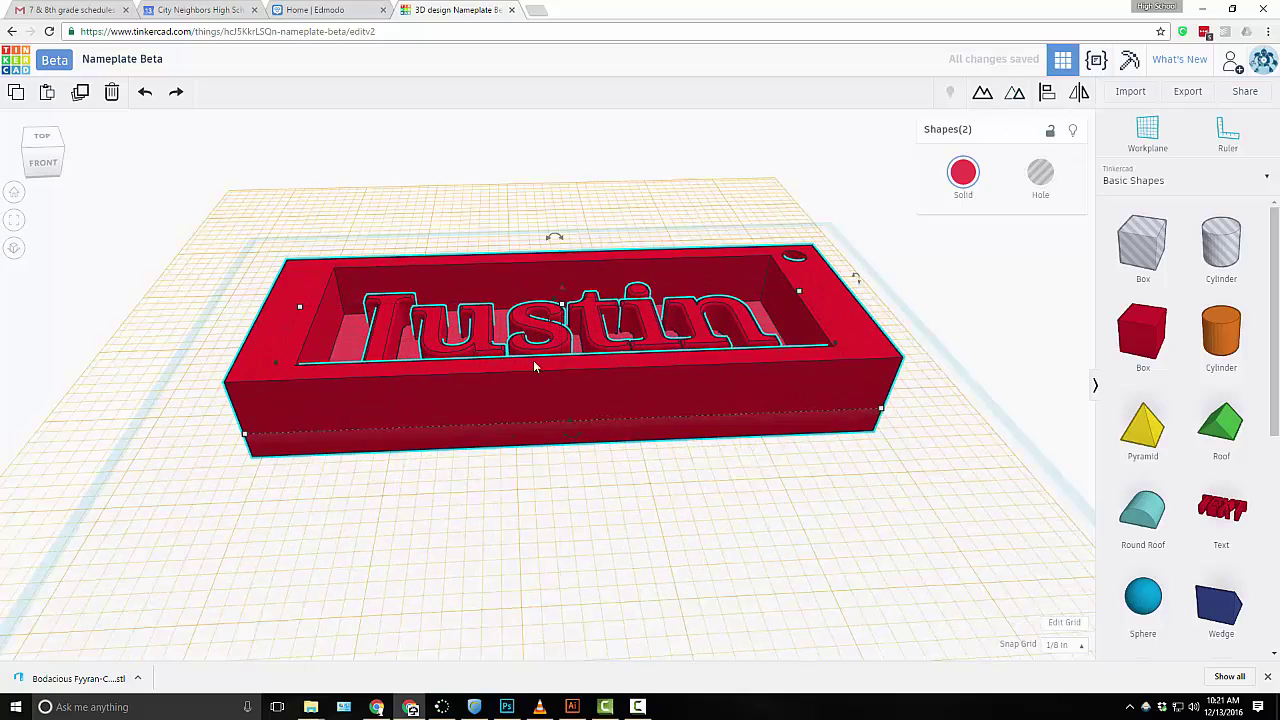
{"action": "left_click", "coordinate": [1006, 293]}
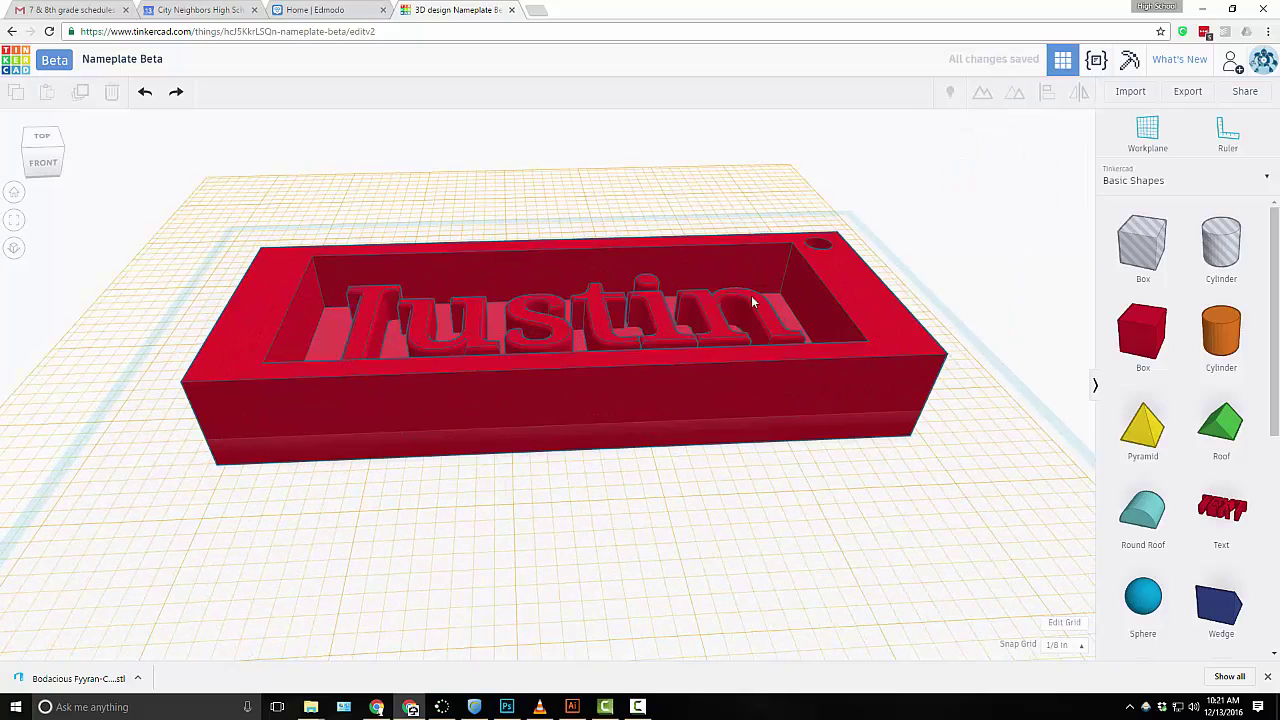
- Move the raised name text out of the recess, about 6.77 in to the left and 4.25 in back
{"action": "left_click", "coordinate": [666, 316]}
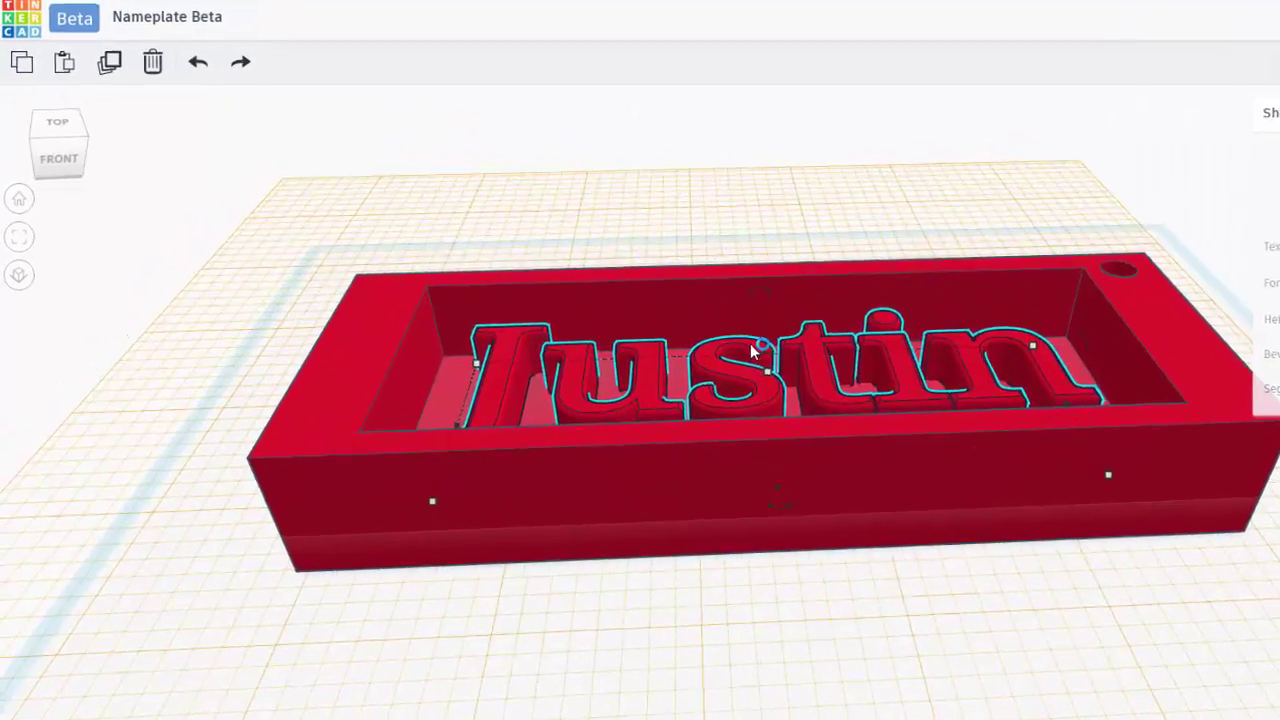
{"action": "scroll", "coordinate": [545, 335], "scroll_direction": "down", "scroll_amount": 4}
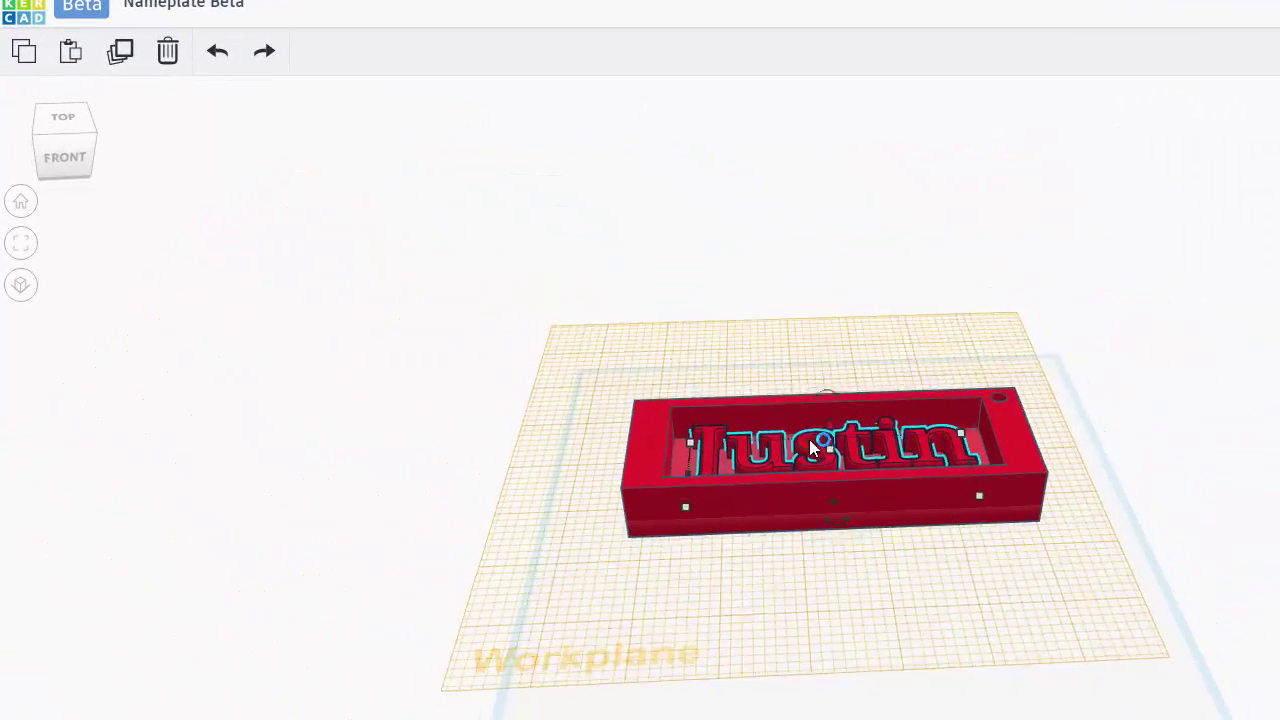
{"action": "right_click_drag", "start_coordinate": [809, 439], "coordinate": [820, 462]}
{"action": "left_click_drag", "start_coordinate": [820, 462], "coordinate": [357, 272]}
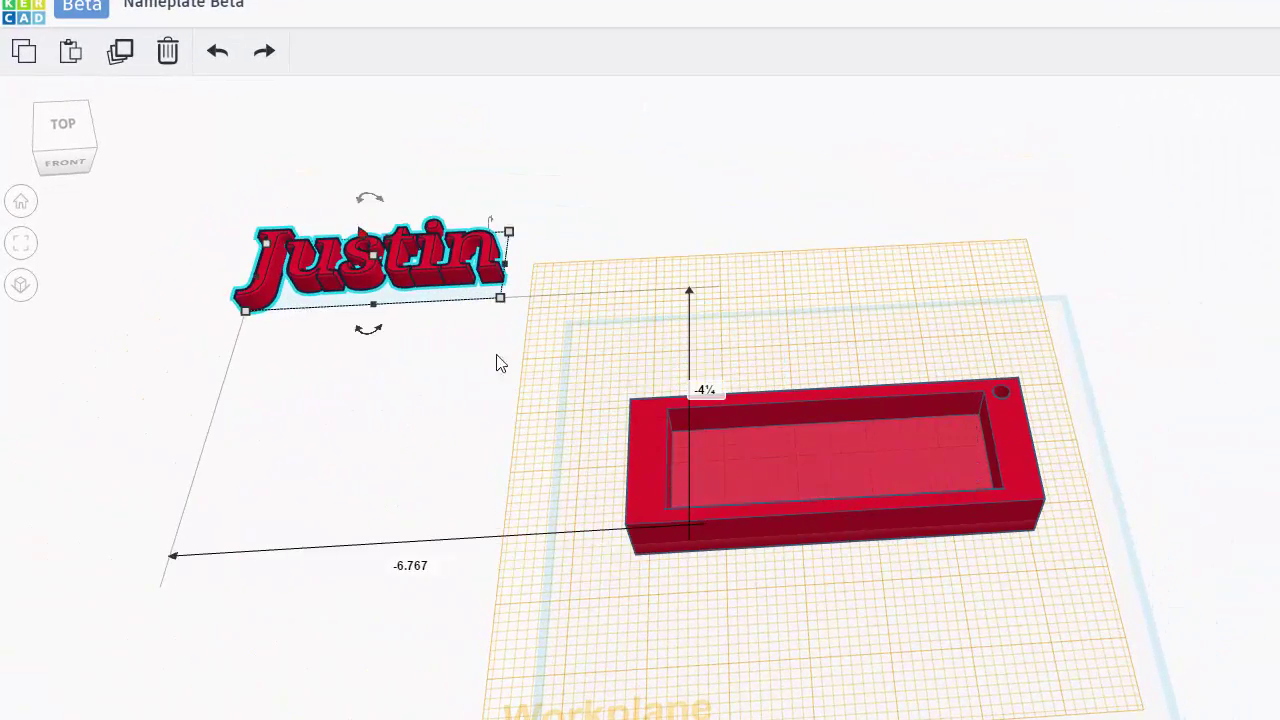
- Place the workplane on the top face of the box's front rim, near the middle of its length
{"action": "scroll", "coordinate": [757, 457], "scroll_direction": "up", "scroll_amount": 5}
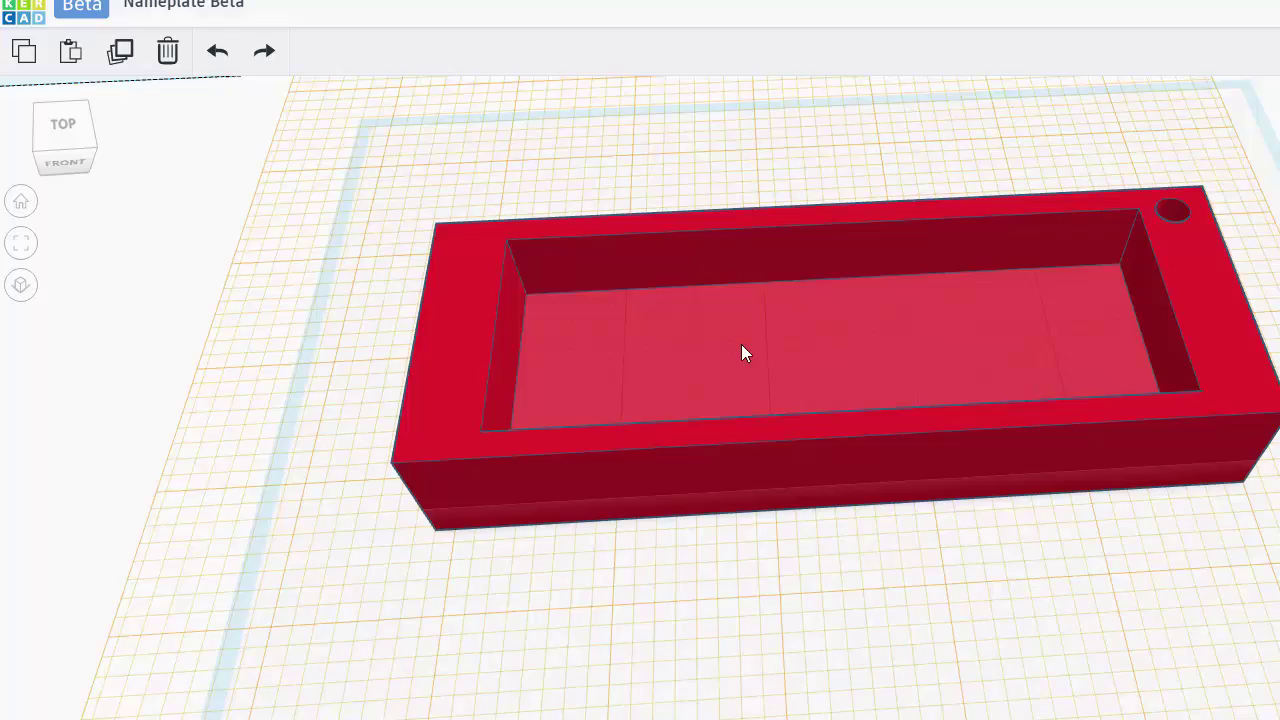
{"action": "middle_click_drag", "start_coordinate": [741, 344], "coordinate": [806, 489]}
{"action": "right_click_drag", "start_coordinate": [806, 489], "coordinate": [766, 408]}
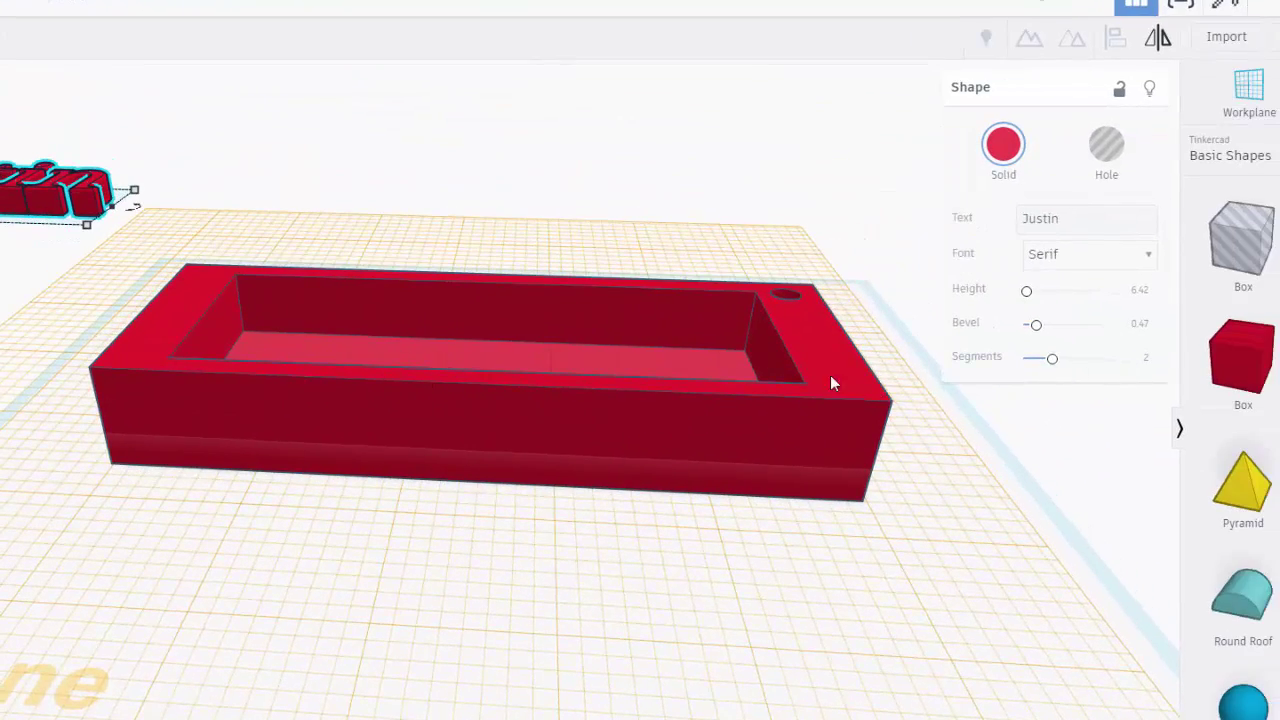
{"action": "key", "text": "w"}
{"action": "left_click", "coordinate": [716, 370]}
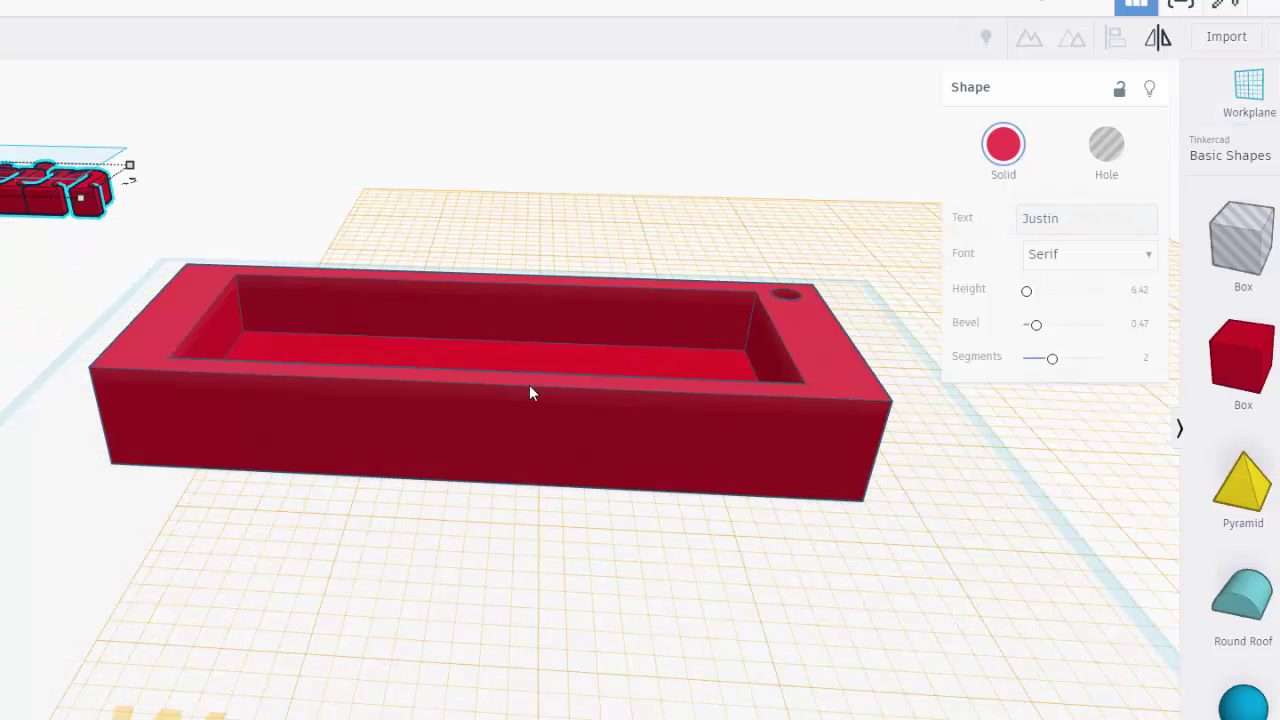
{"action": "key", "text": "w"}
{"action": "left_click", "coordinate": [166, 316]}
{"action": "right_click_drag", "start_coordinate": [259, 373], "coordinate": [353, 428]}
{"action": "key", "text": "w"}
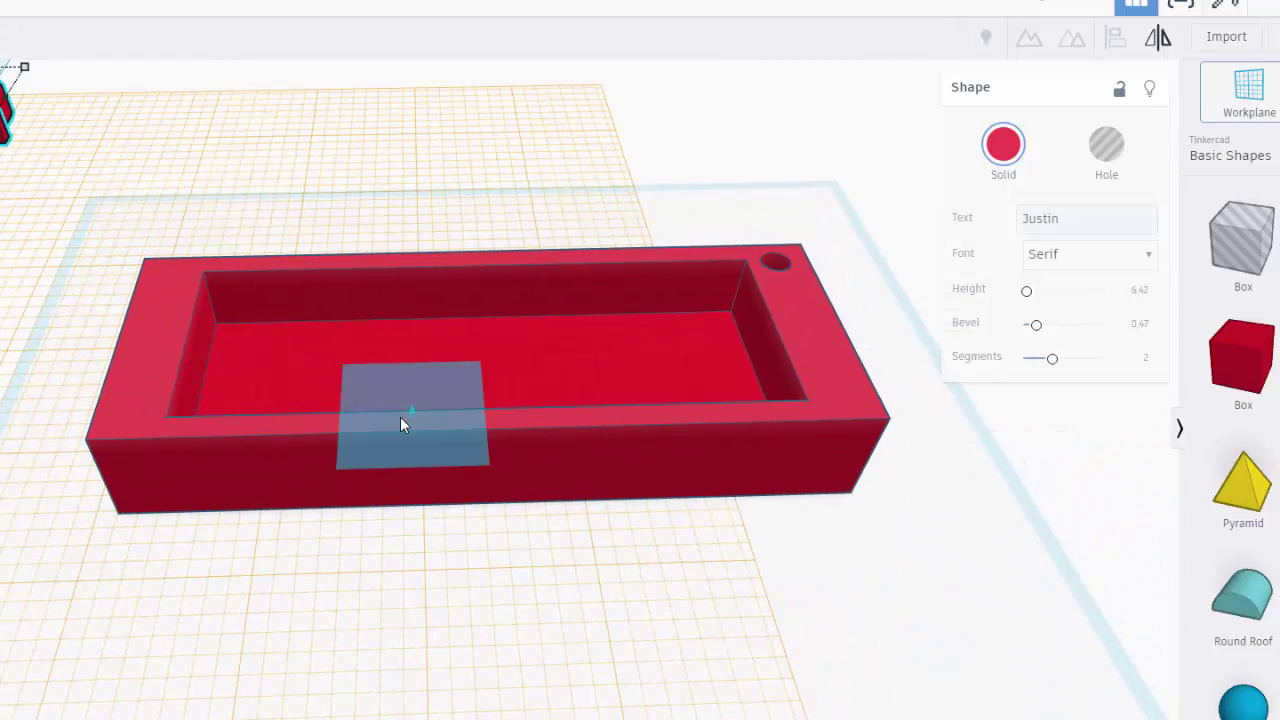
{"action": "left_click", "coordinate": [477, 420]}
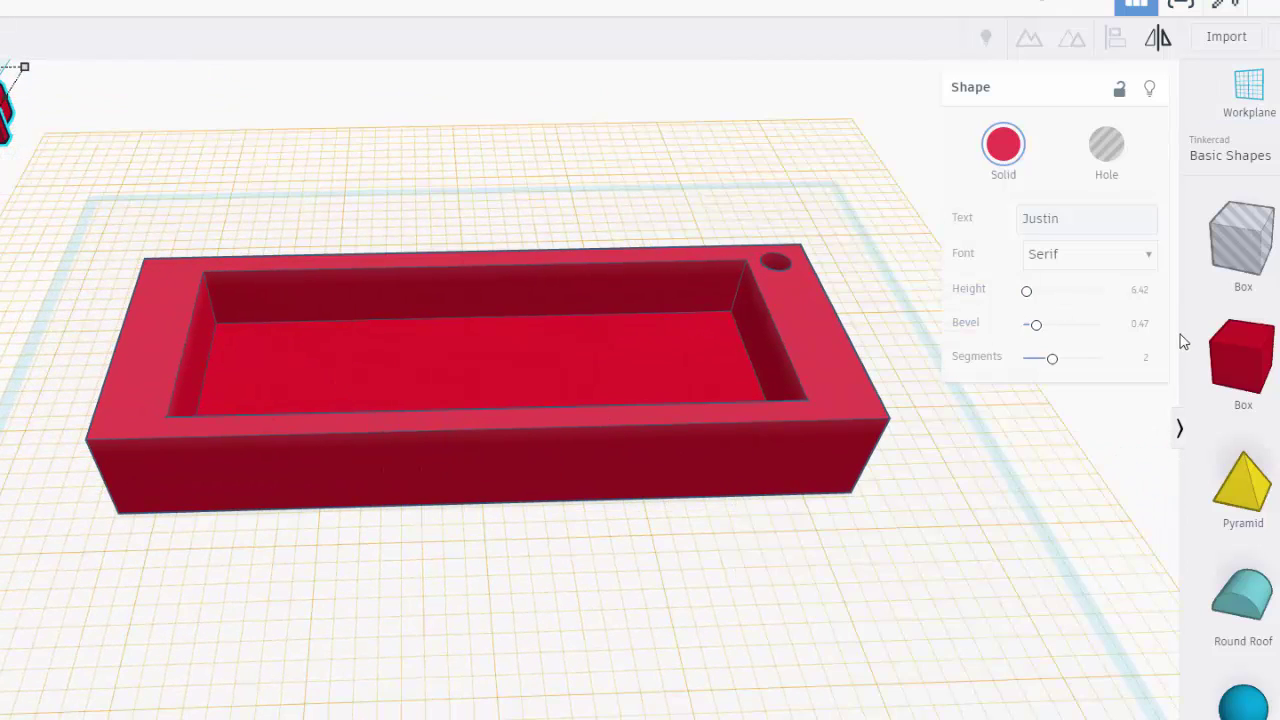
- Place a solid red Box on the workplane over the middle of the nameplate's front rim
{"action": "left_click_drag", "start_coordinate": [1240, 357], "coordinate": [492, 425]}
{"action": "right_click_drag", "start_coordinate": [515, 415], "coordinate": [515, 385]}
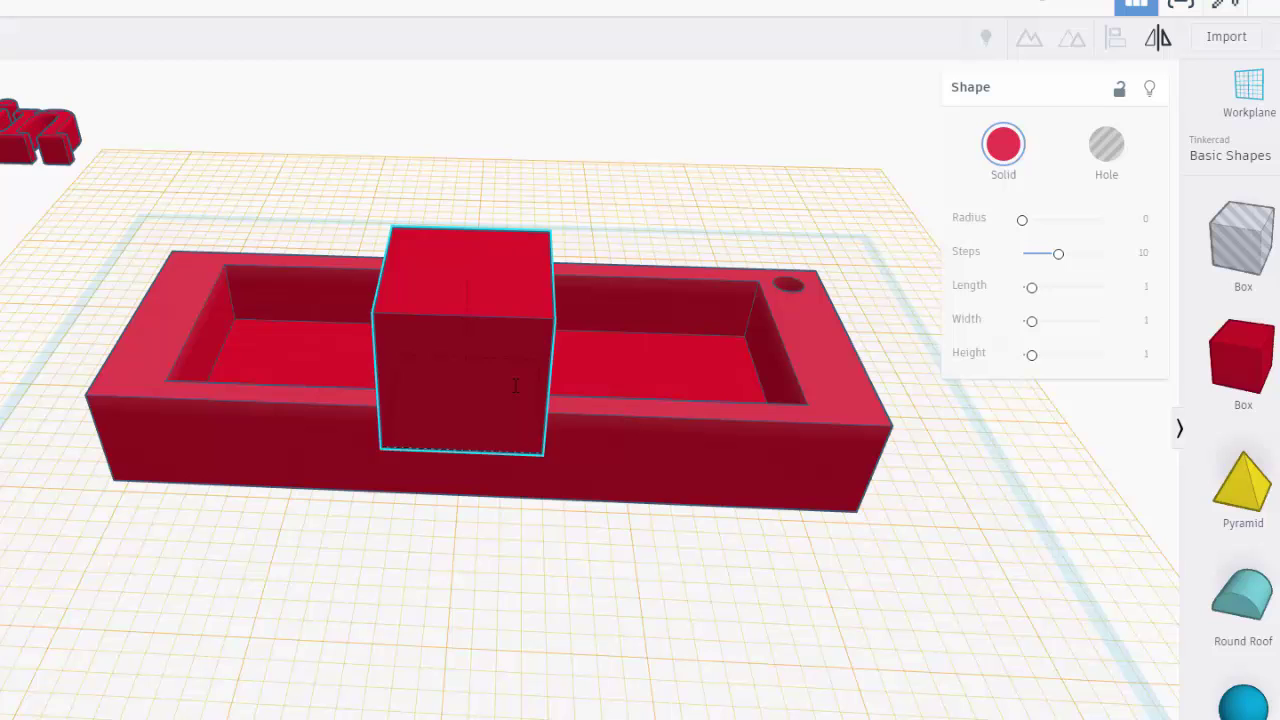
{"action": "left_click_drag", "start_coordinate": [516, 385], "coordinate": [516, 385]}
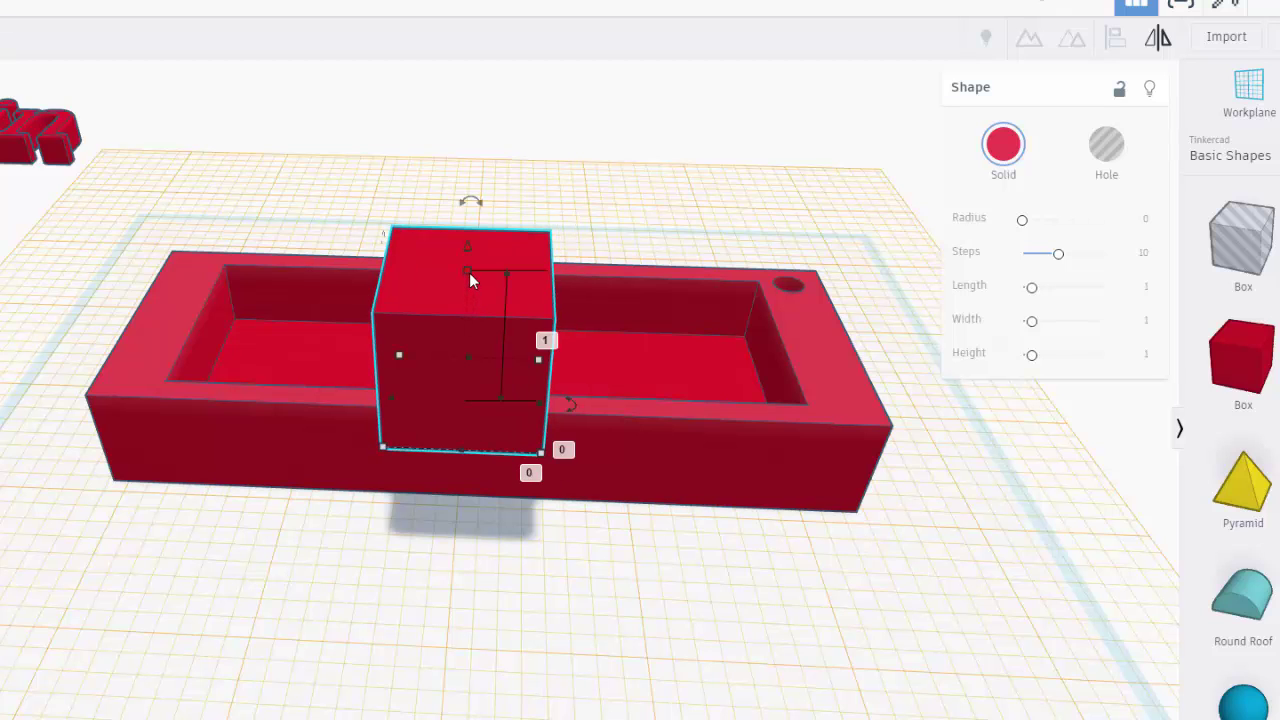
{"action": "left_click_drag", "start_coordinate": [469, 275], "coordinate": [470, 310]}
{"action": "right_click_drag", "start_coordinate": [469, 310], "coordinate": [517, 580]}
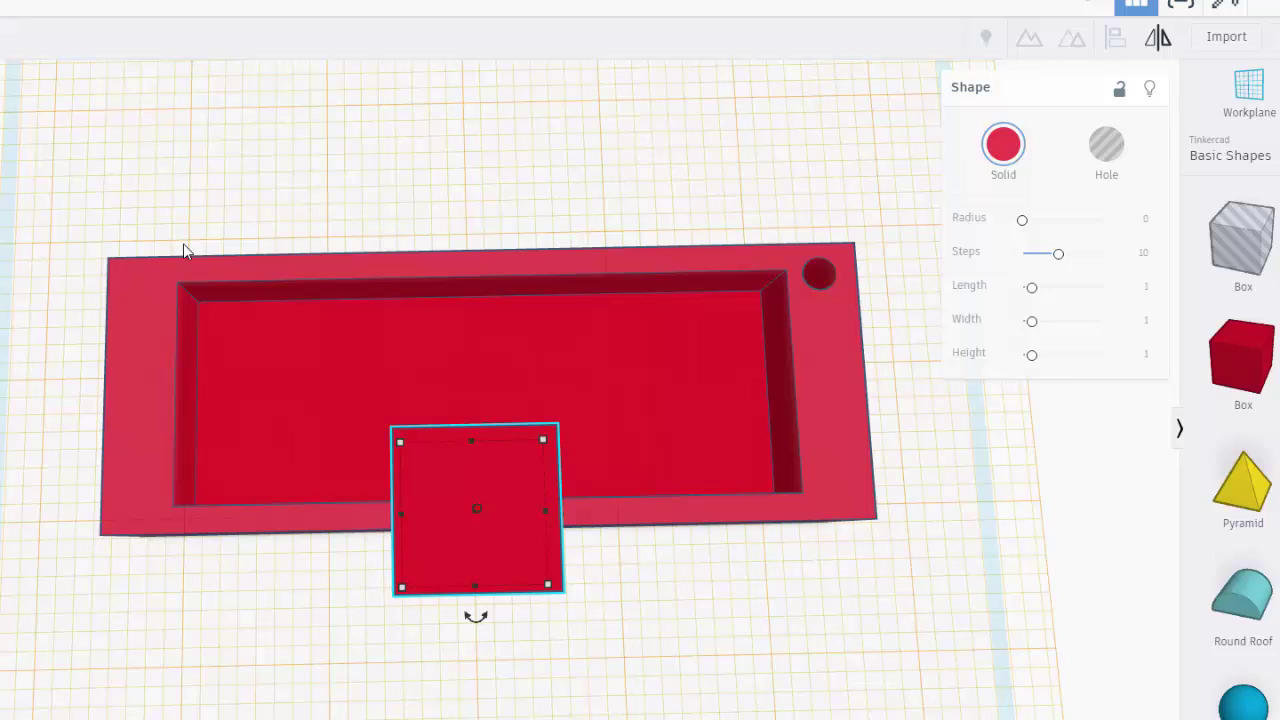
- Select the new box together with the nameplate and align their centres along the nameplate's length
{"action": "left_click_drag", "start_coordinate": [822, 645], "coordinate": [938, 659]}
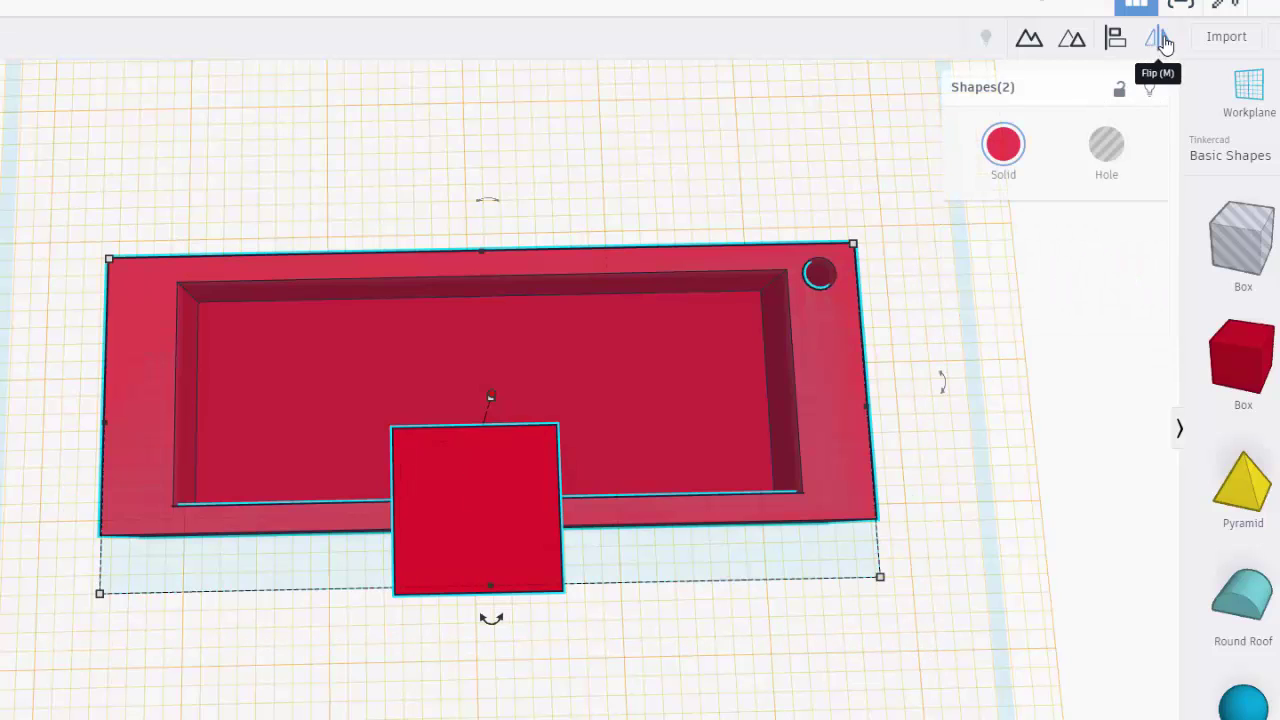
{"action": "left_click", "coordinate": [1115, 38]}
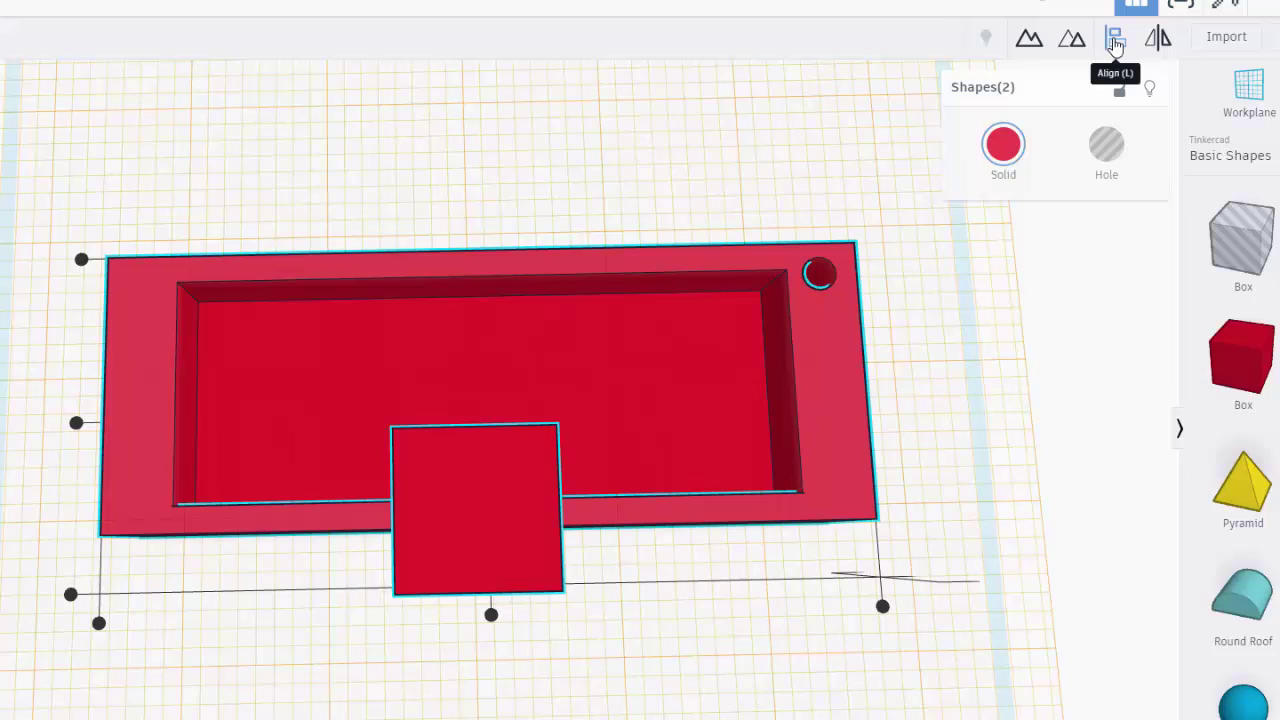
{"action": "left_click", "coordinate": [491, 615]}
{"action": "left_click", "coordinate": [697, 670]}
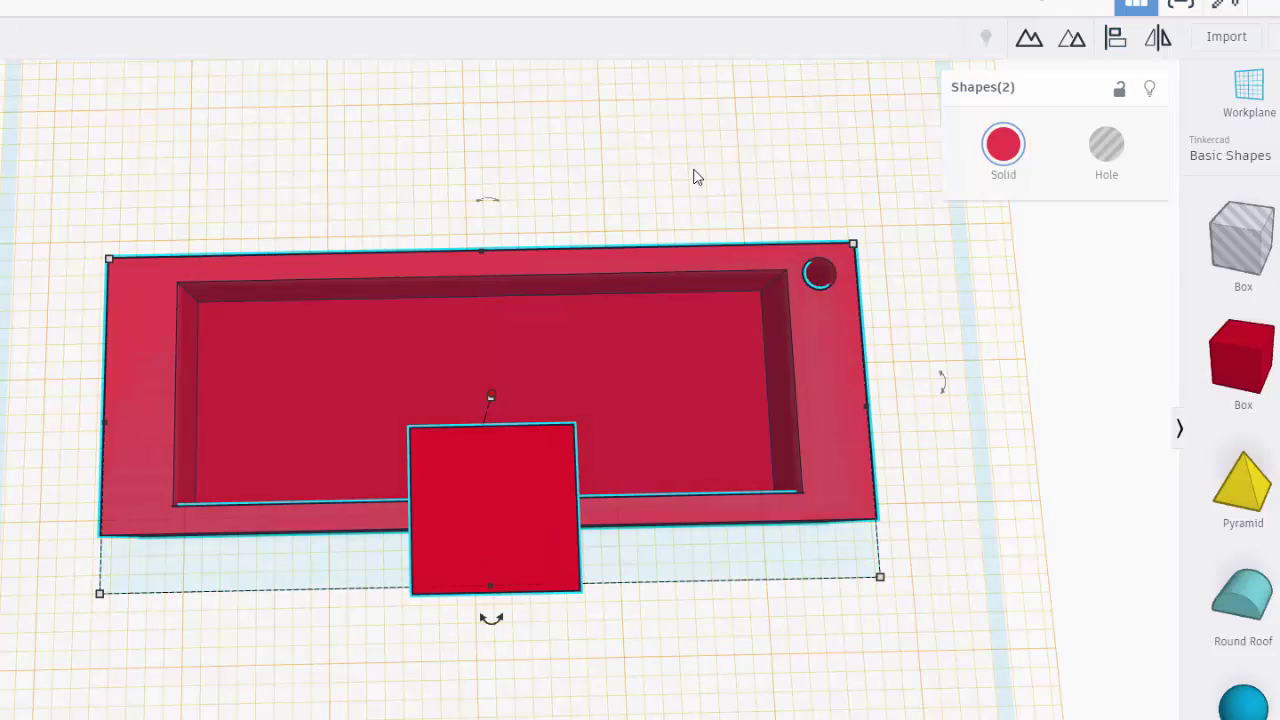
- Stretch the centred box backward so it bridges the recess from the front rim to the rear rim
{"action": "left_click", "coordinate": [747, 198]}
{"action": "right_click_drag", "start_coordinate": [763, 294], "coordinate": [385, 305]}
{"action": "left_click", "coordinate": [379, 314]}
{"action": "left_click_drag", "start_coordinate": [419, 370], "coordinate": [655, 352]}
{"action": "right_click_drag", "start_coordinate": [655, 352], "coordinate": [923, 380]}
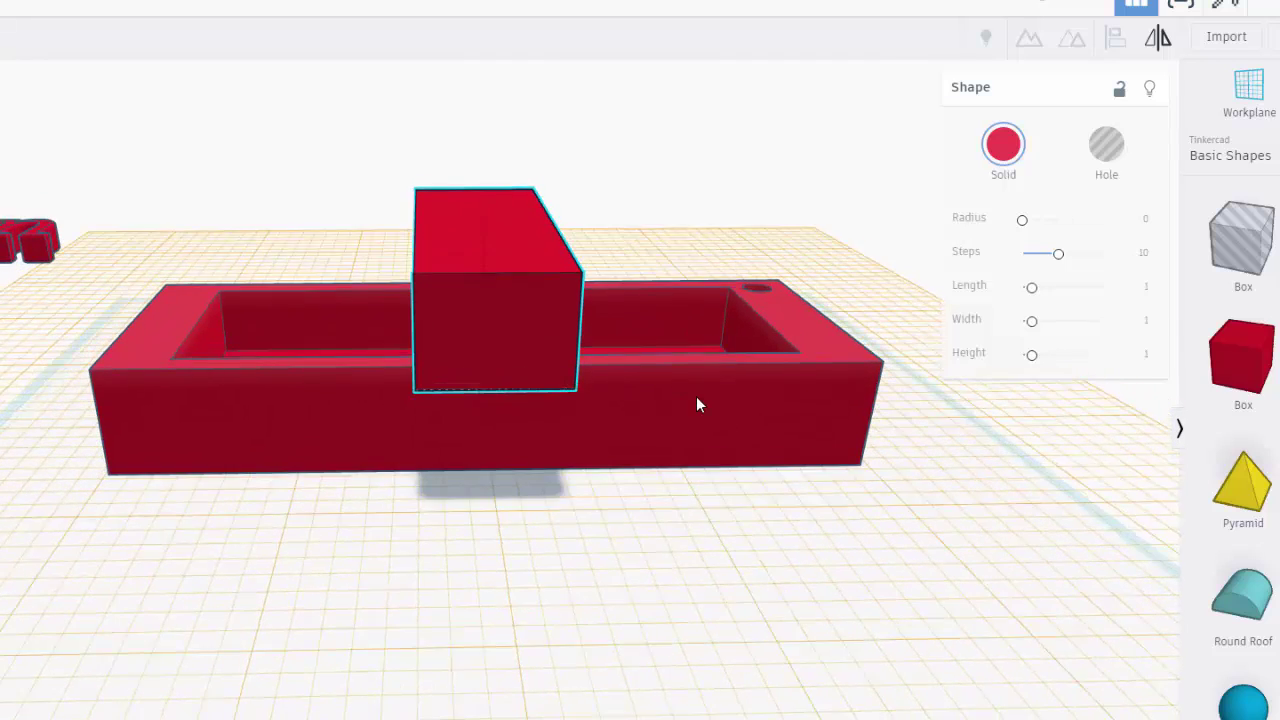
- Duplicate the bridging box once on each side so three equal boxes sit side by side across the nameplate
{"action": "right_click_drag", "start_coordinate": [697, 403], "coordinate": [690, 398]}
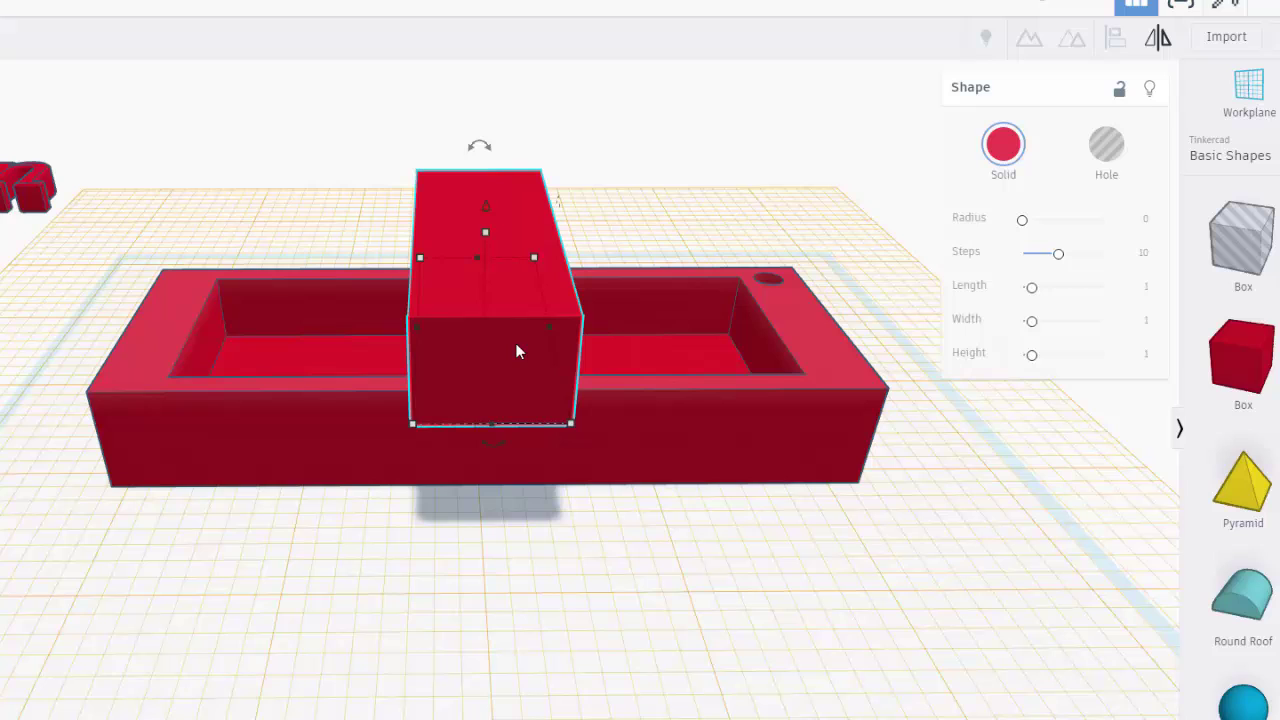
{"action": "left_click_drag", "start_coordinate": [515, 325], "coordinate": [341, 326]}
{"action": "left_click", "coordinate": [503, 294]}
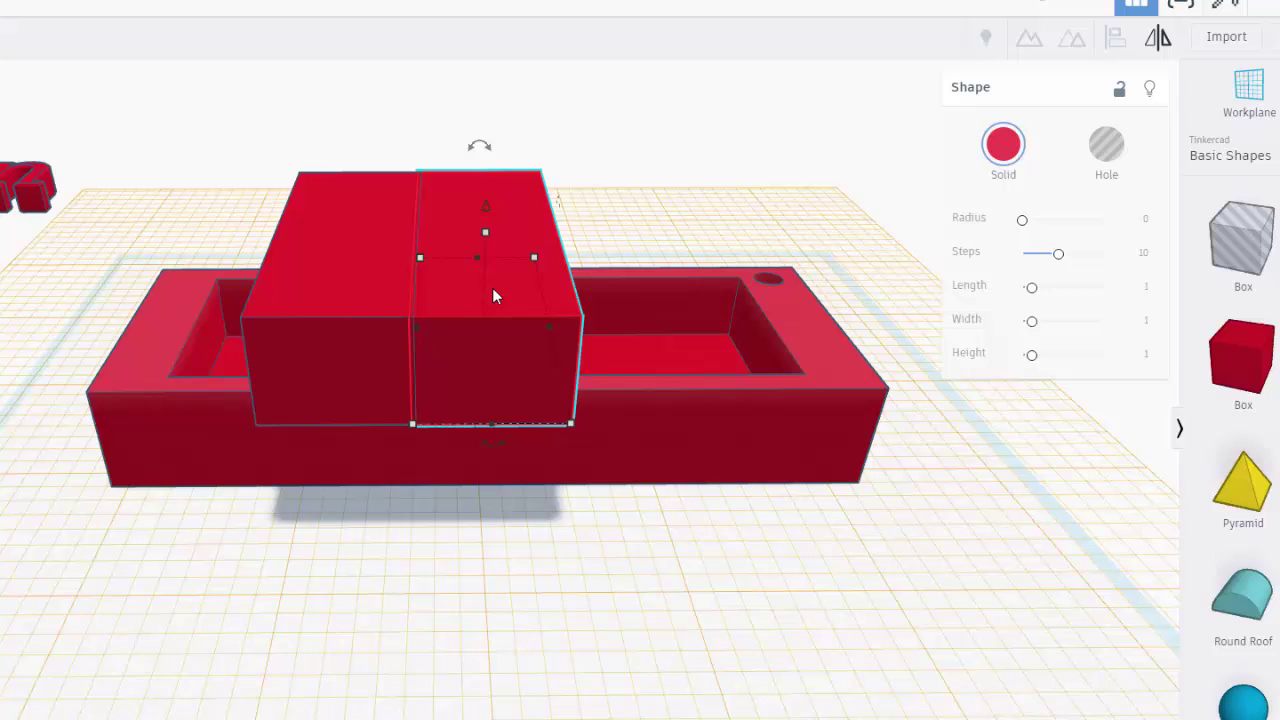
{"action": "left_click_drag", "start_coordinate": [492, 287], "coordinate": [657, 288]}
- Lower the middle bridging box into the nameplate so its top sits below the two neighbouring boxes
{"action": "right_click_drag", "start_coordinate": [482, 360], "coordinate": [491, 228]}
{"action": "left_click", "coordinate": [487, 285]}
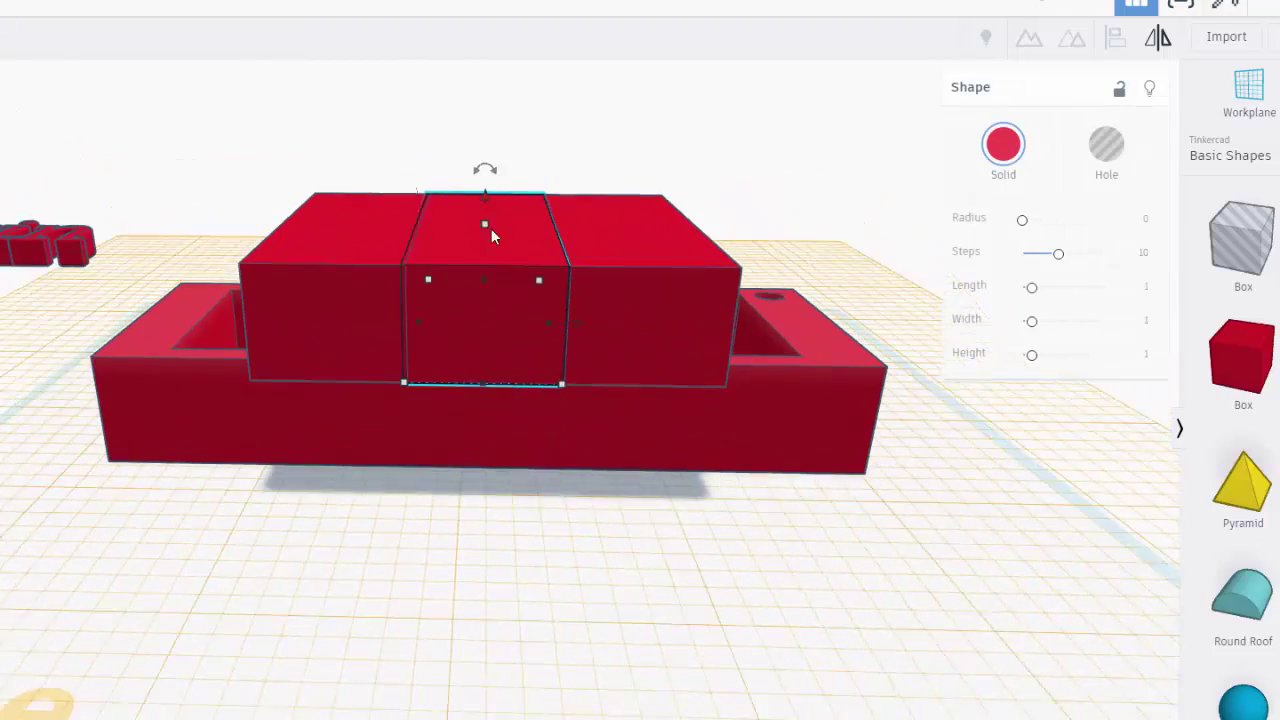
{"action": "left_click_drag", "start_coordinate": [490, 196], "coordinate": [485, 283]}
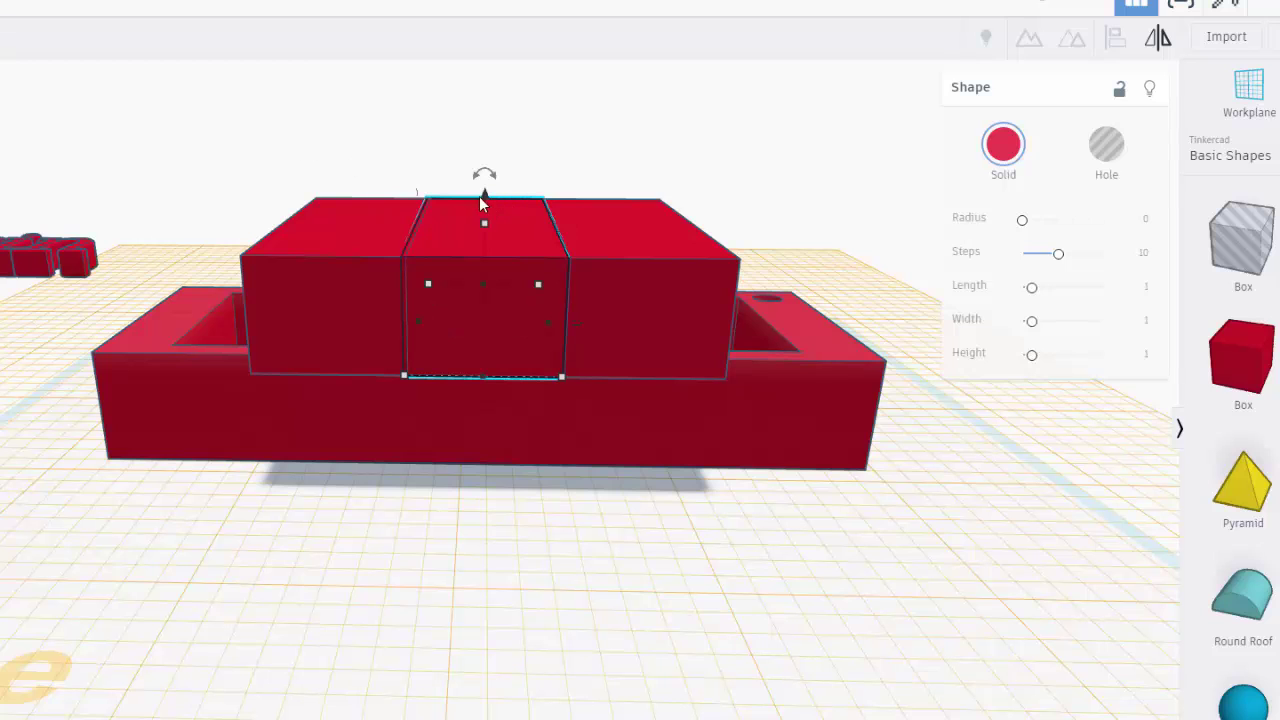
{"action": "key", "text": "f"}
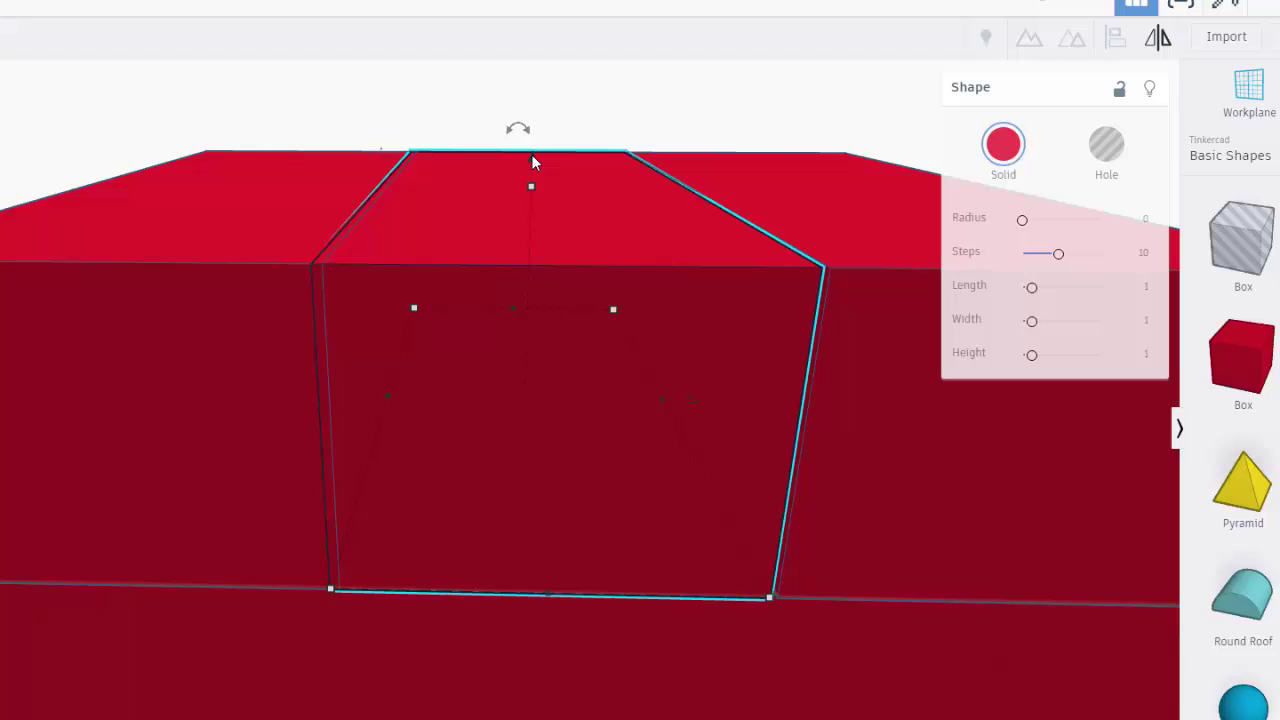
{"action": "scroll", "coordinate": [538, 170], "scroll_direction": "up", "scroll_amount": 2}
{"action": "scroll", "coordinate": [547, 196], "scroll_direction": "down", "scroll_amount": 2}
{"action": "middle_click_drag", "start_coordinate": [547, 196], "coordinate": [541, 237]}
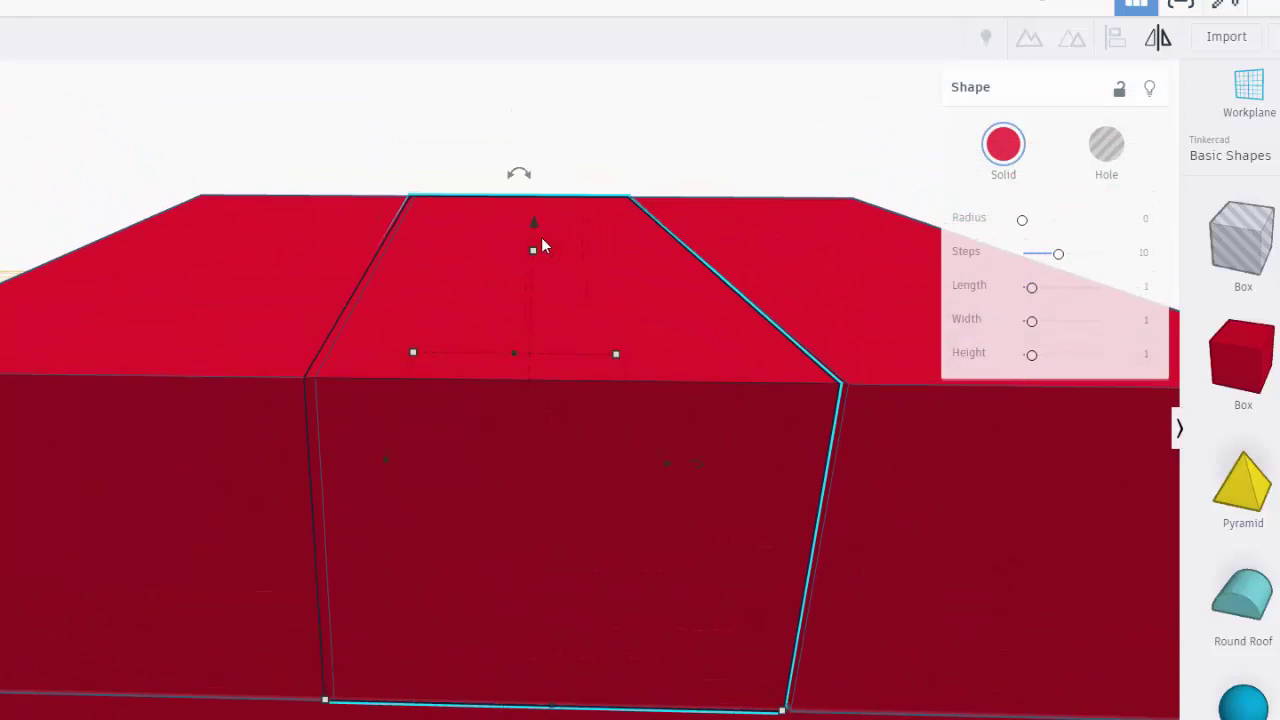
{"action": "left_click_drag", "start_coordinate": [532, 221], "coordinate": [533, 362]}
{"action": "scroll", "coordinate": [524, 365], "scroll_direction": "down", "scroll_amount": 5}
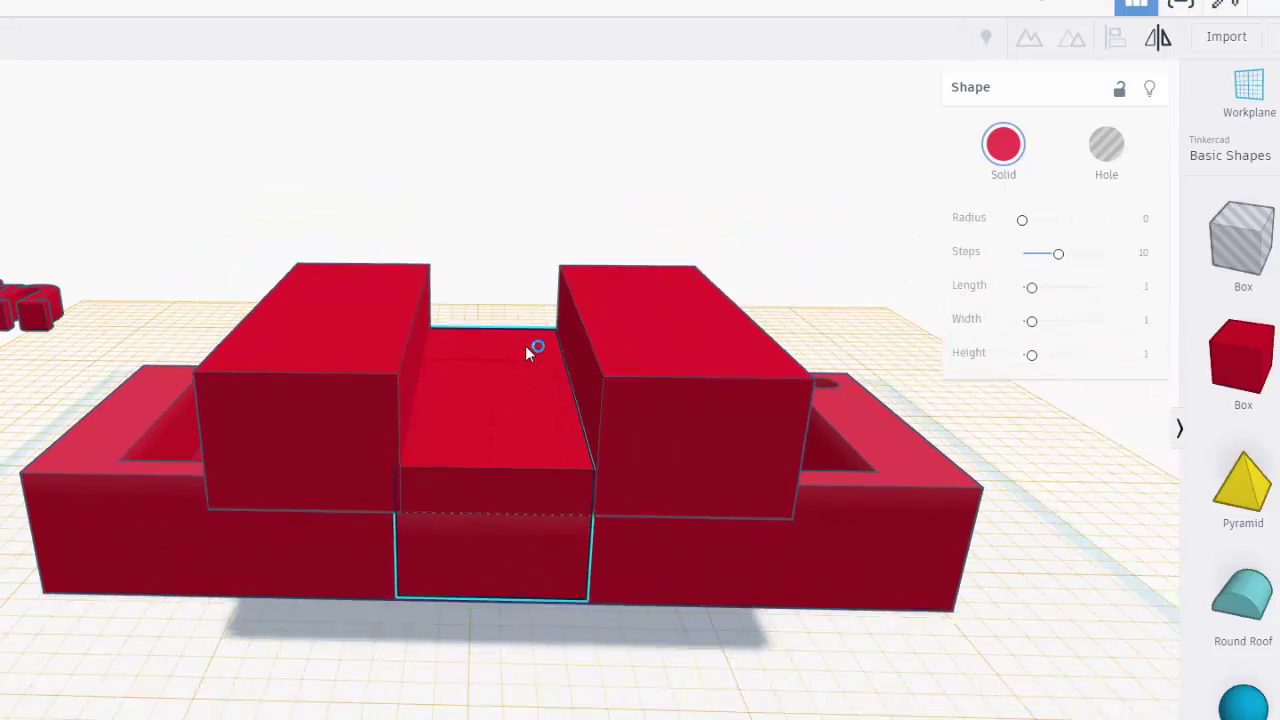
- Lower the left bridging box by 1/4 in into the nameplate
{"action": "mouse_move", "coordinate": [525, 345]}
{"action": "right_mouse_down"}
{"action": "mouse_move", "coordinate": [512, 320]}
{"action": "mouse_move", "coordinate": [522, 326]}
{"action": "mouse_move", "coordinate": [527, 269]}
{"action": "mouse_move", "coordinate": [528, 354]}
{"action": "right_mouse_up"}
{"action": "left_click", "coordinate": [358, 232]}
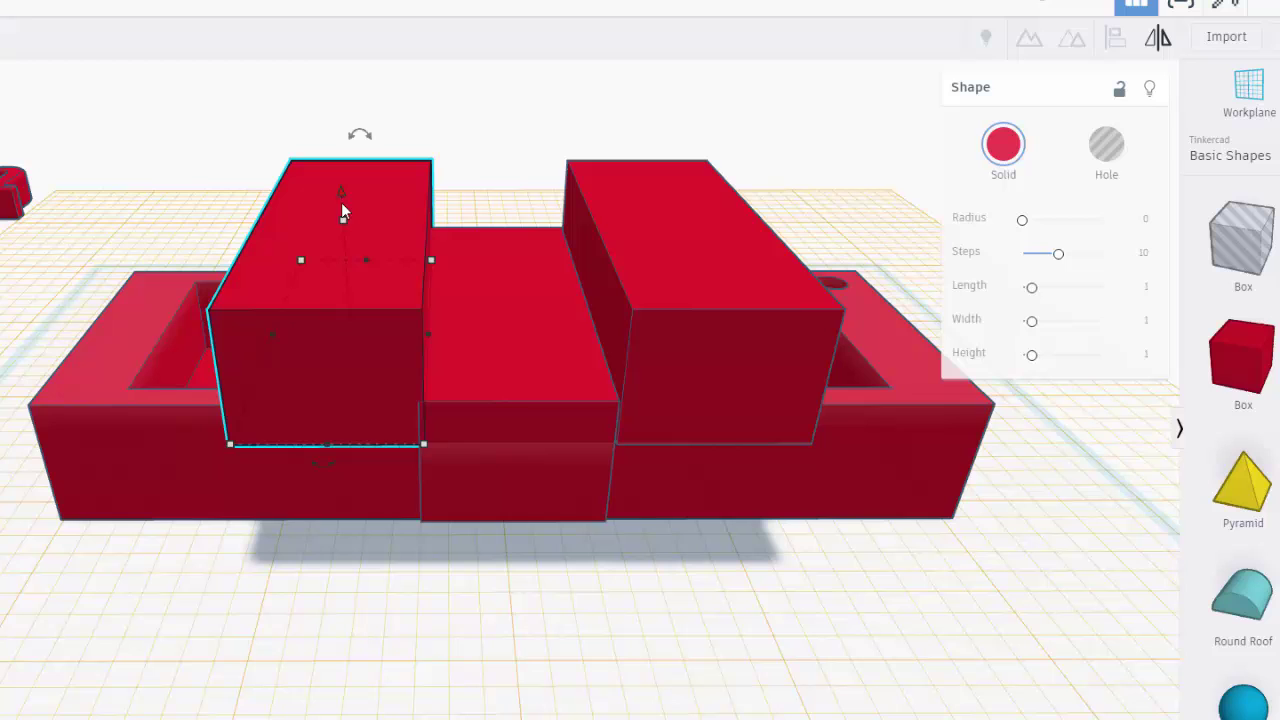
{"action": "left_click_drag", "start_coordinate": [340, 191], "coordinate": [341, 232]}
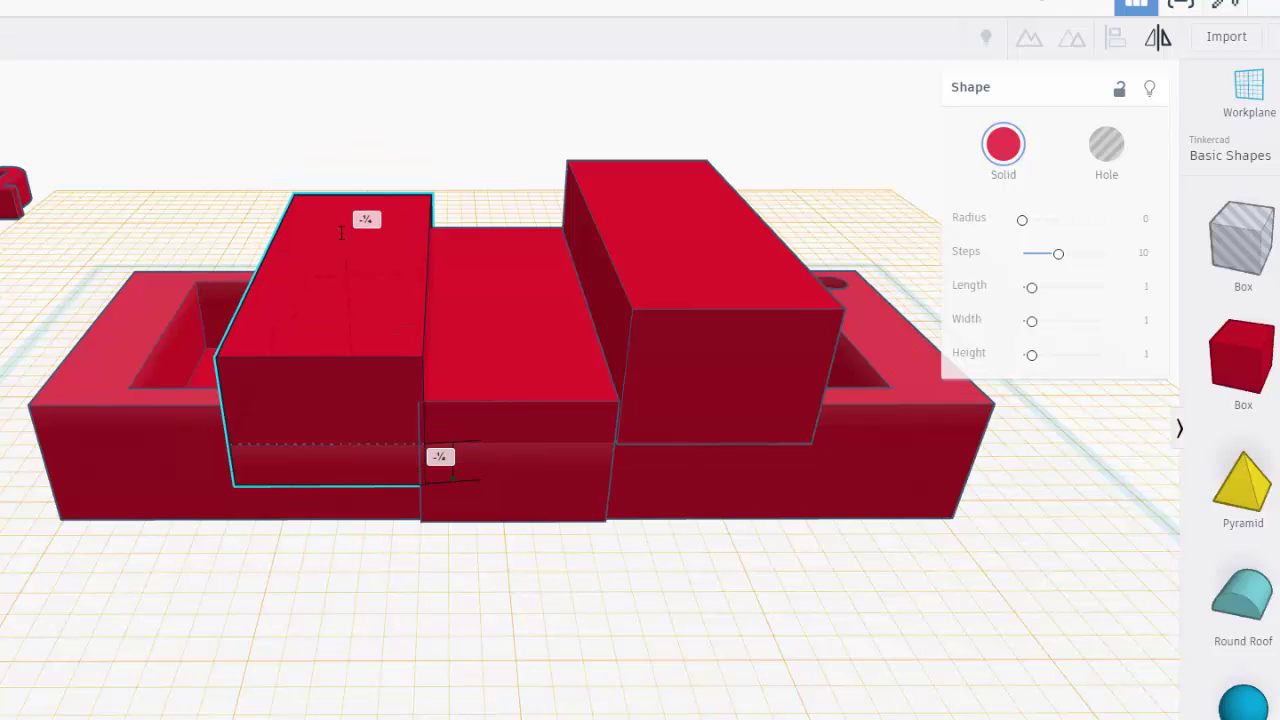
{"action": "right_click_drag", "start_coordinate": [400, 360], "coordinate": [429, 321]}
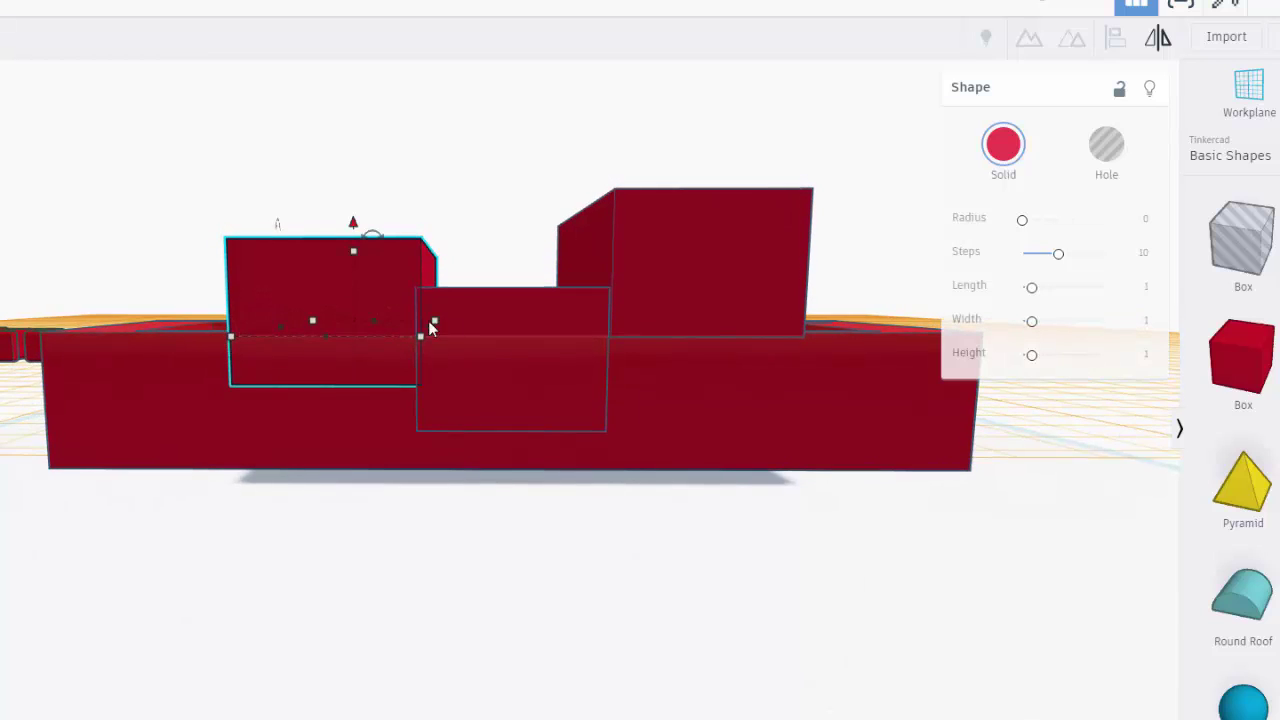
- Lower the left bridging box further and the right bridging box to the same height, keeping both tops above the middle box
{"action": "left_click_drag", "start_coordinate": [355, 224], "coordinate": [352, 241]}
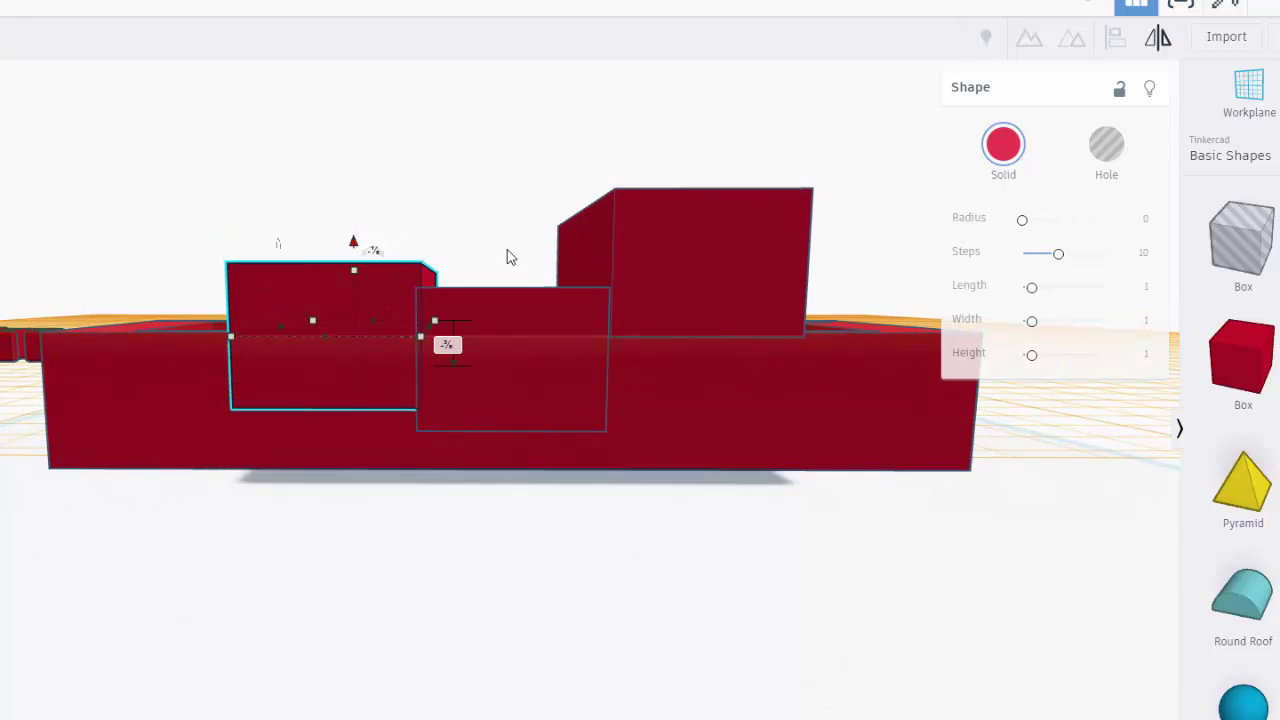
{"action": "left_click", "coordinate": [643, 238]}
{"action": "left_click_drag", "start_coordinate": [659, 182], "coordinate": [654, 246]}
{"action": "right_click_drag", "start_coordinate": [581, 355], "coordinate": [563, 500]}
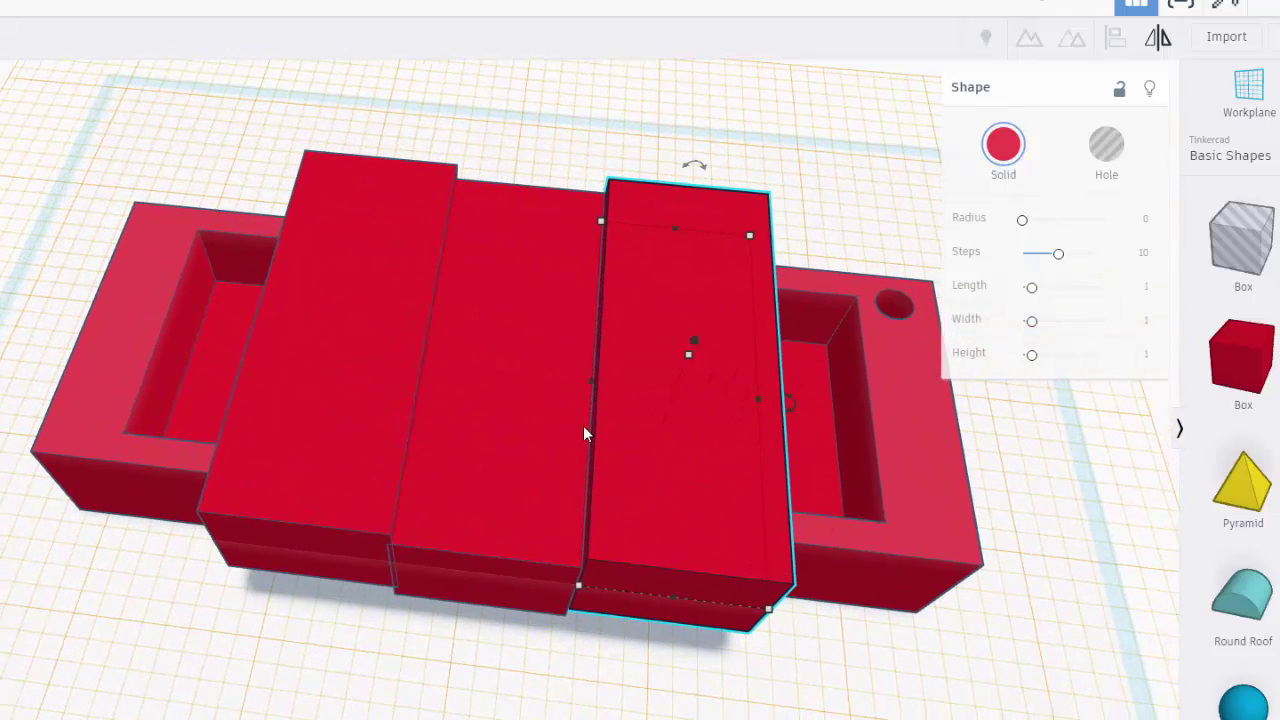
- Turn all three bridging boxes into holes
{"action": "left_click", "coordinate": [480, 400], "text": "shift"}
{"action": "left_click", "coordinate": [310, 368], "text": "shift"}
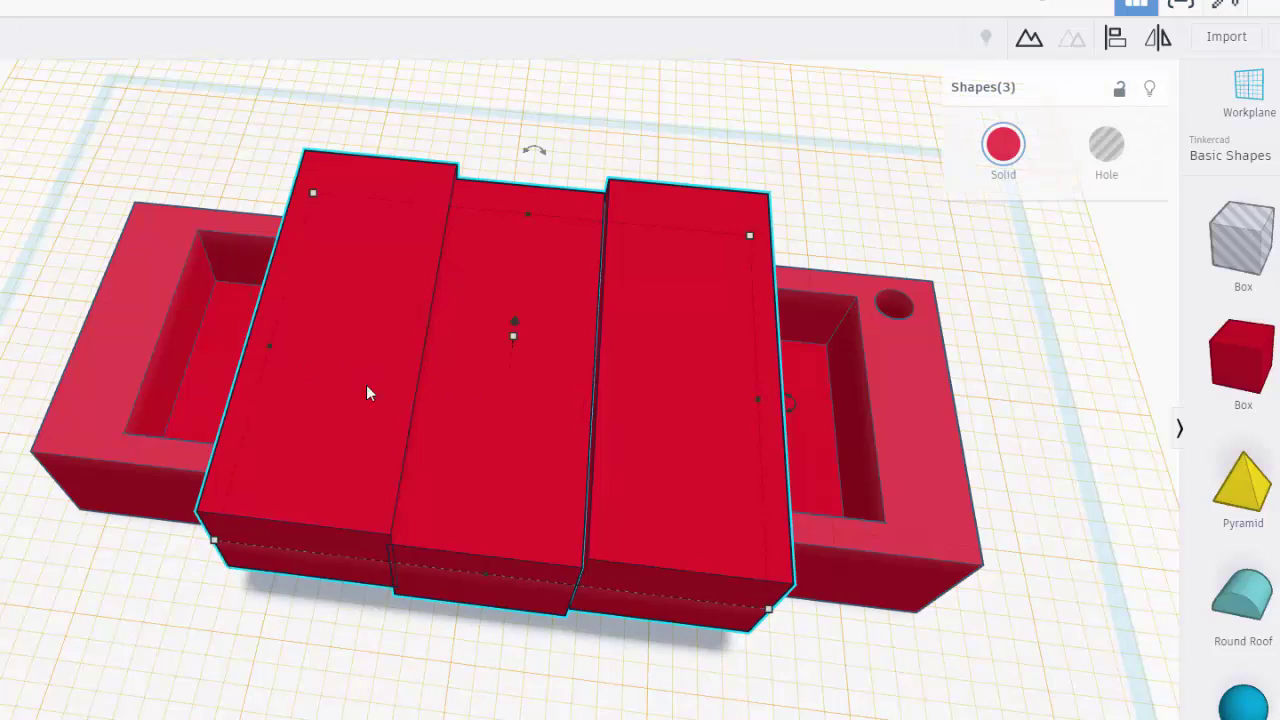
{"action": "left_click", "coordinate": [1112, 146]}
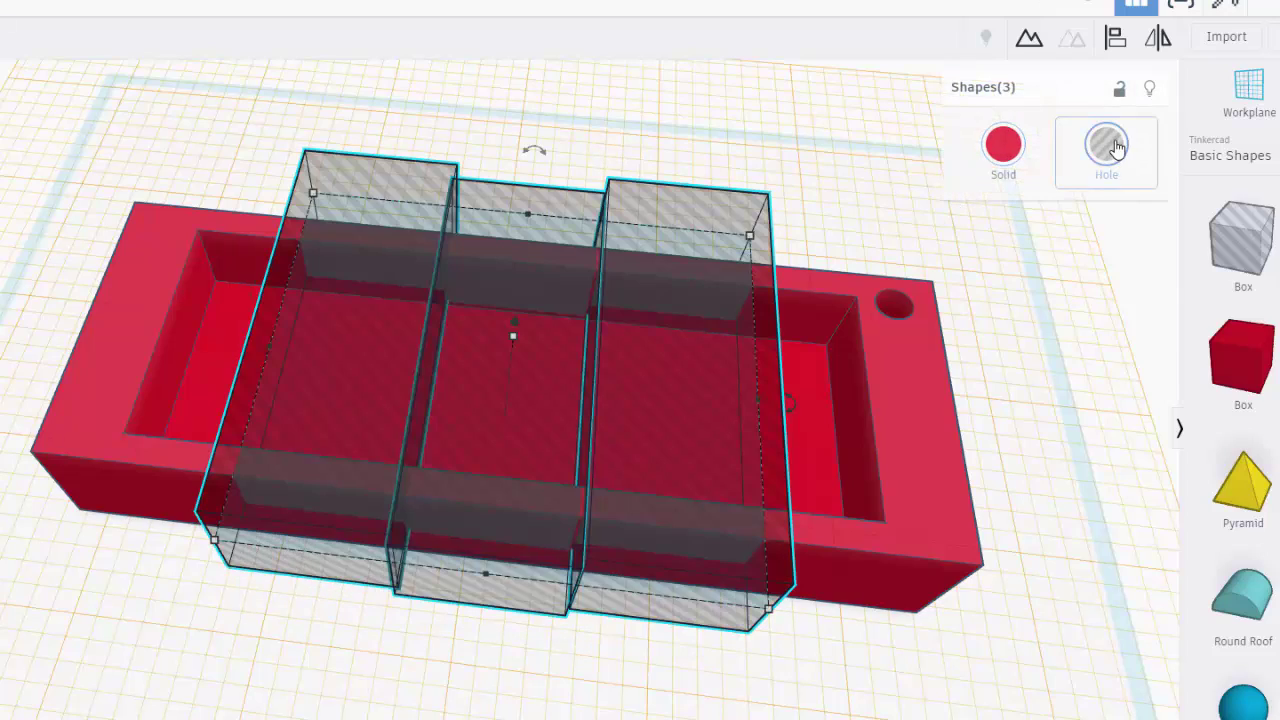
- Try grouping the nameplate with the three hole boxes to cut the notches, and undo the grouping
{"action": "right_click_drag", "start_coordinate": [664, 312], "coordinate": [694, 206]}
{"action": "scroll", "coordinate": [549, 289], "scroll_direction": "down", "scroll_amount": 3}
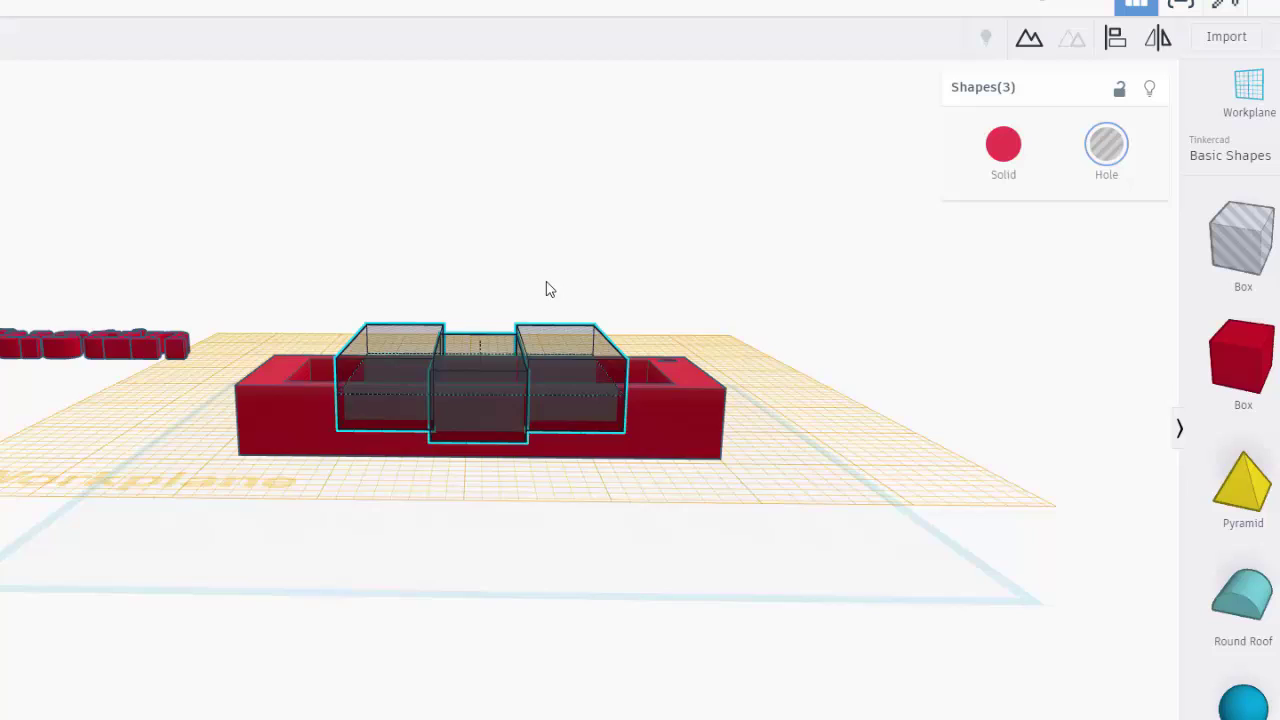
{"action": "right_click_drag", "start_coordinate": [549, 289], "coordinate": [520, 390]}
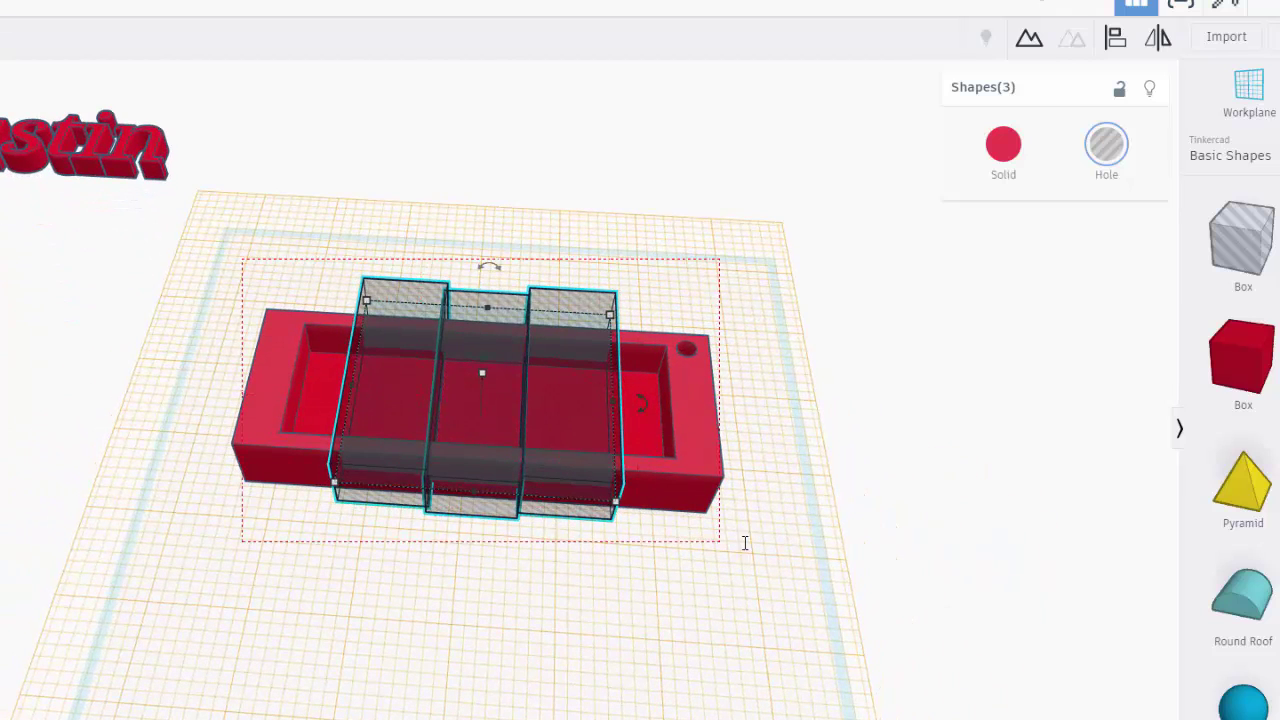
{"action": "left_click_drag", "start_coordinate": [745, 543], "coordinate": [758, 556]}
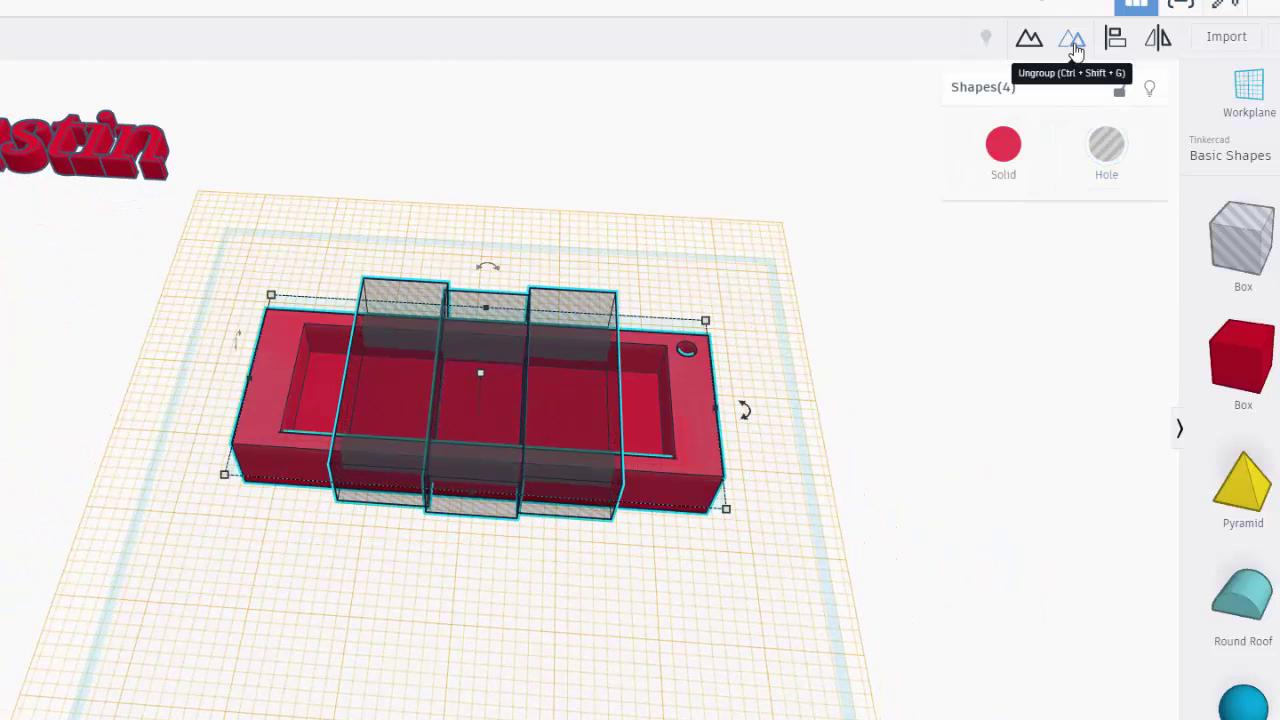
{"action": "left_click", "coordinate": [1030, 40]}
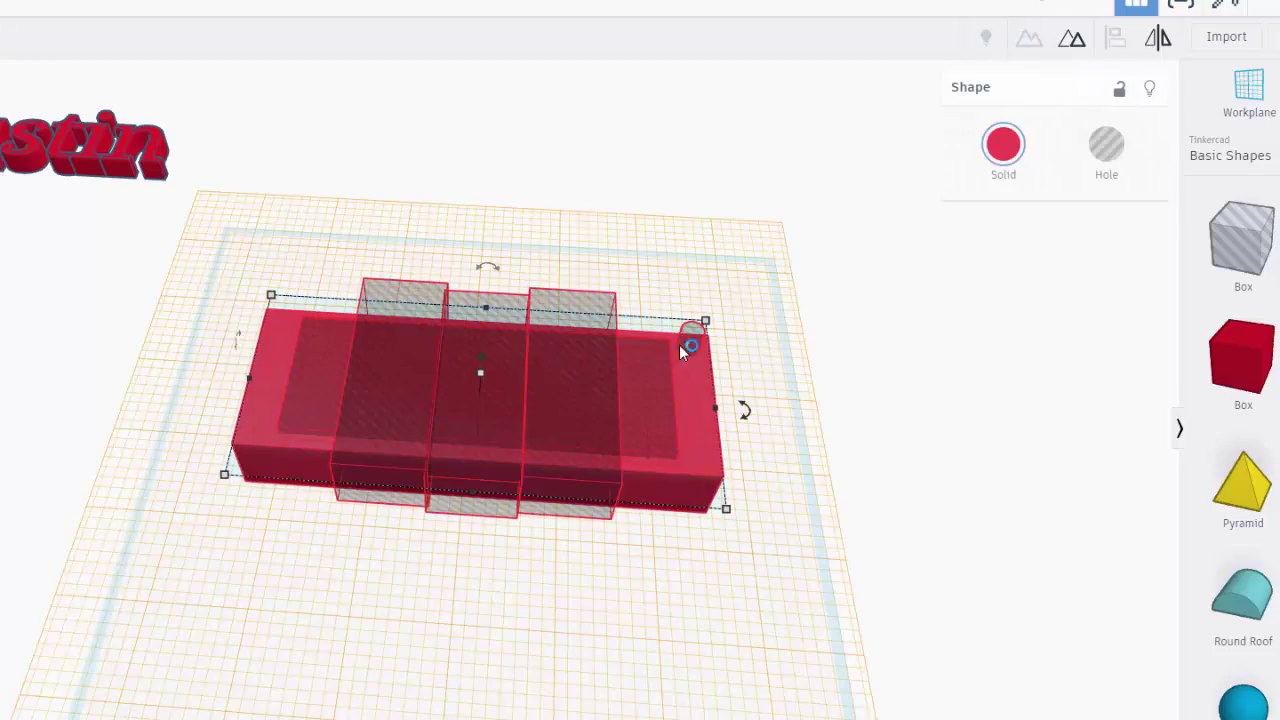
{"action": "right_click_drag", "start_coordinate": [489, 557], "coordinate": [389, 480]}
{"action": "scroll", "coordinate": [500, 443], "scroll_direction": "up", "scroll_amount": 5}
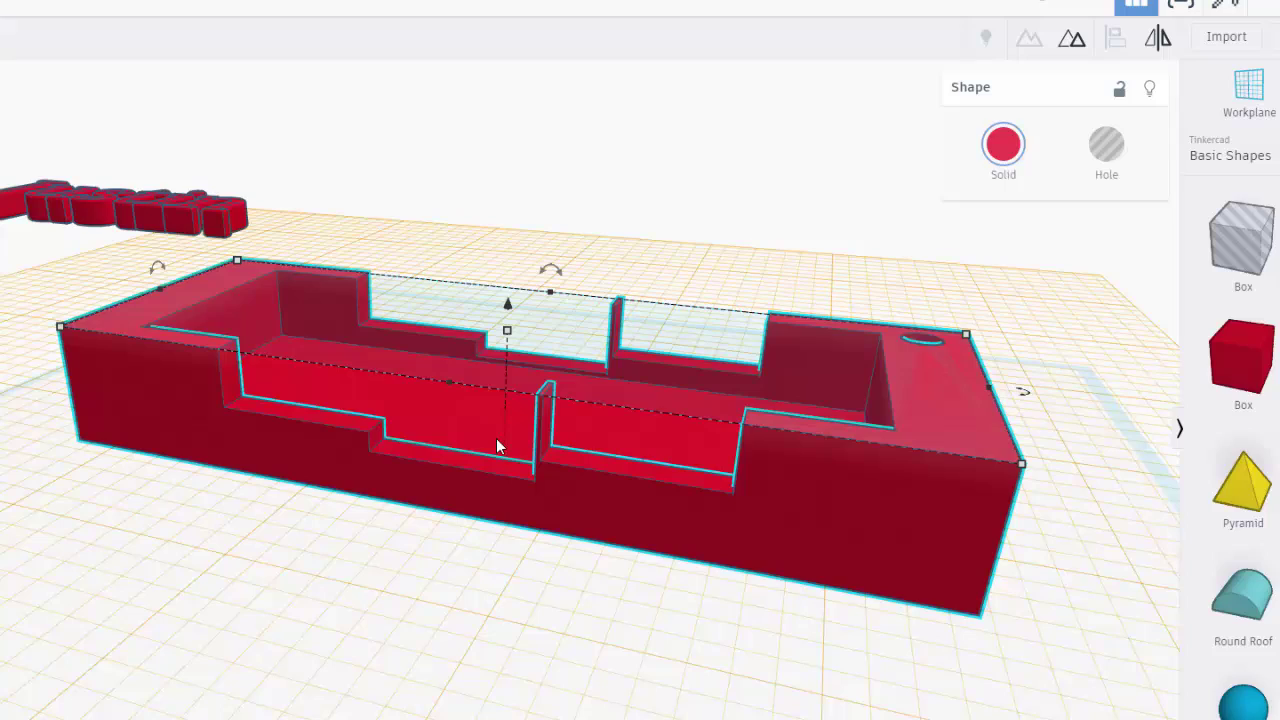
{"action": "key", "text": "ctrl+z"}
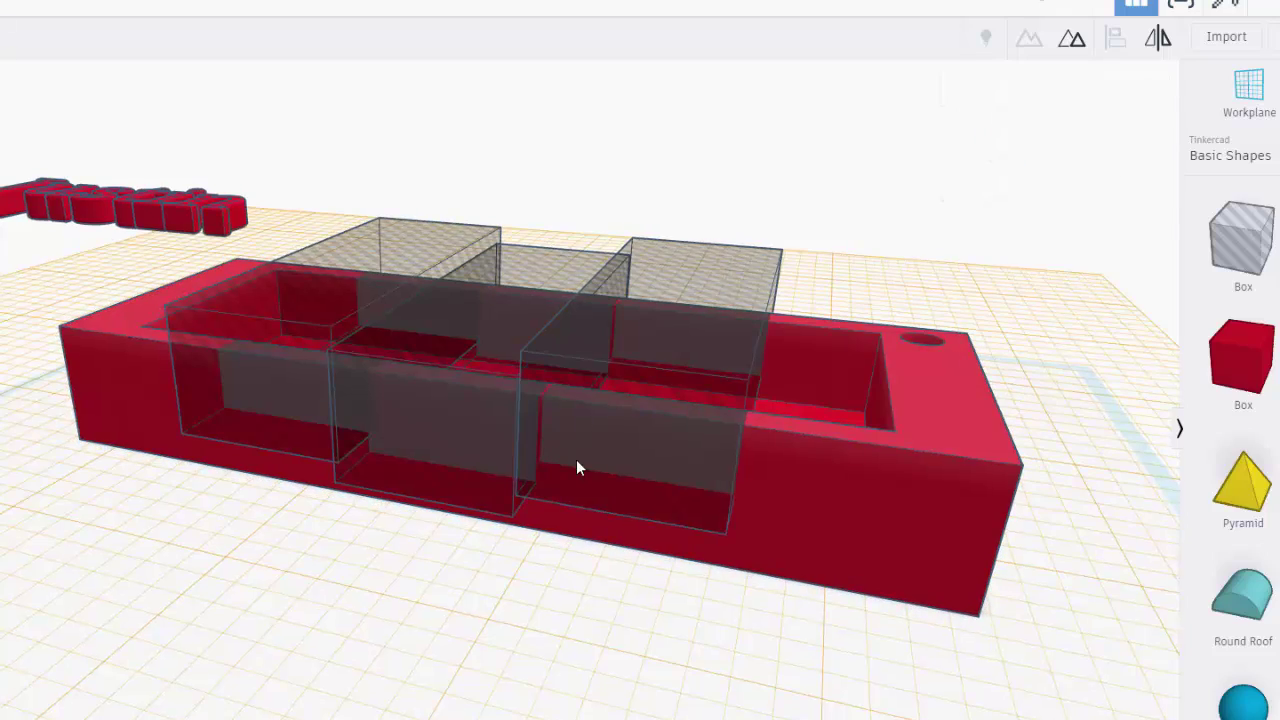
- Nudge the right hole box left so that it overlaps the edge of the middle hole box
{"action": "right_click_drag", "start_coordinate": [576, 459], "coordinate": [595, 444]}
{"action": "scroll", "coordinate": [595, 453], "scroll_direction": "up", "scroll_amount": 5}
{"action": "scroll", "coordinate": [572, 520], "scroll_direction": "up", "scroll_amount": 3}
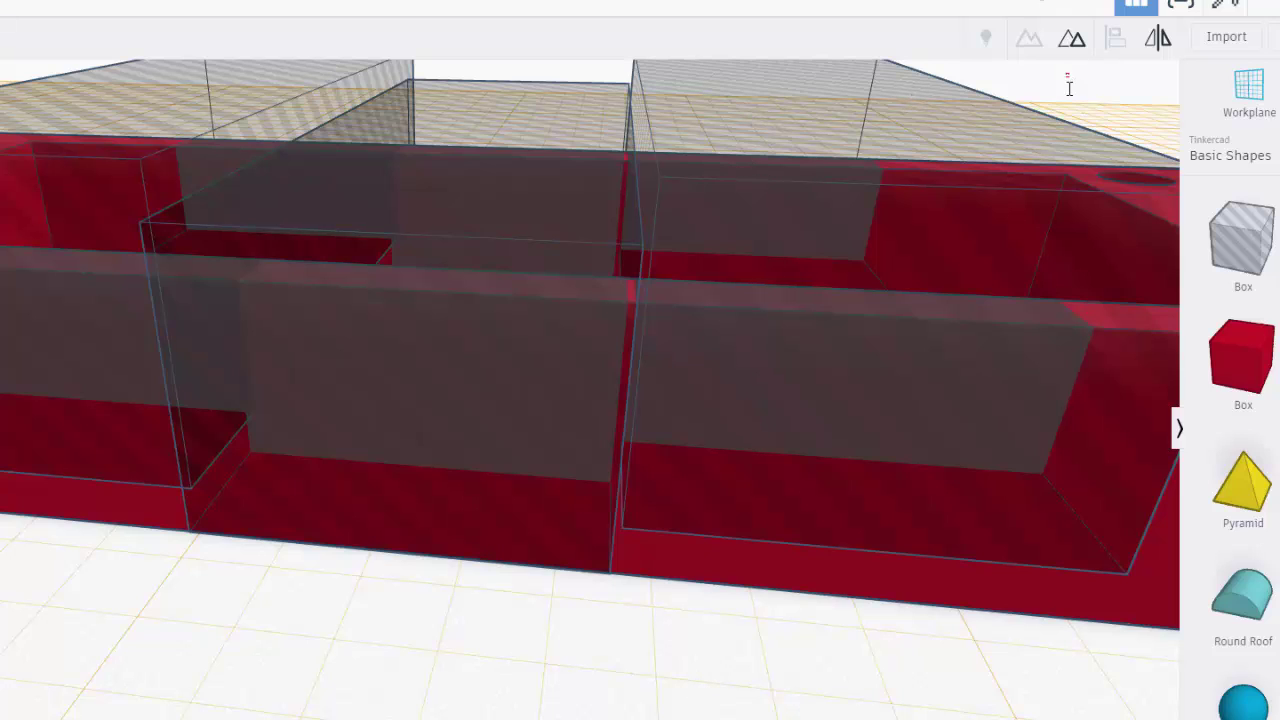
{"action": "left_click", "coordinate": [767, 260]}
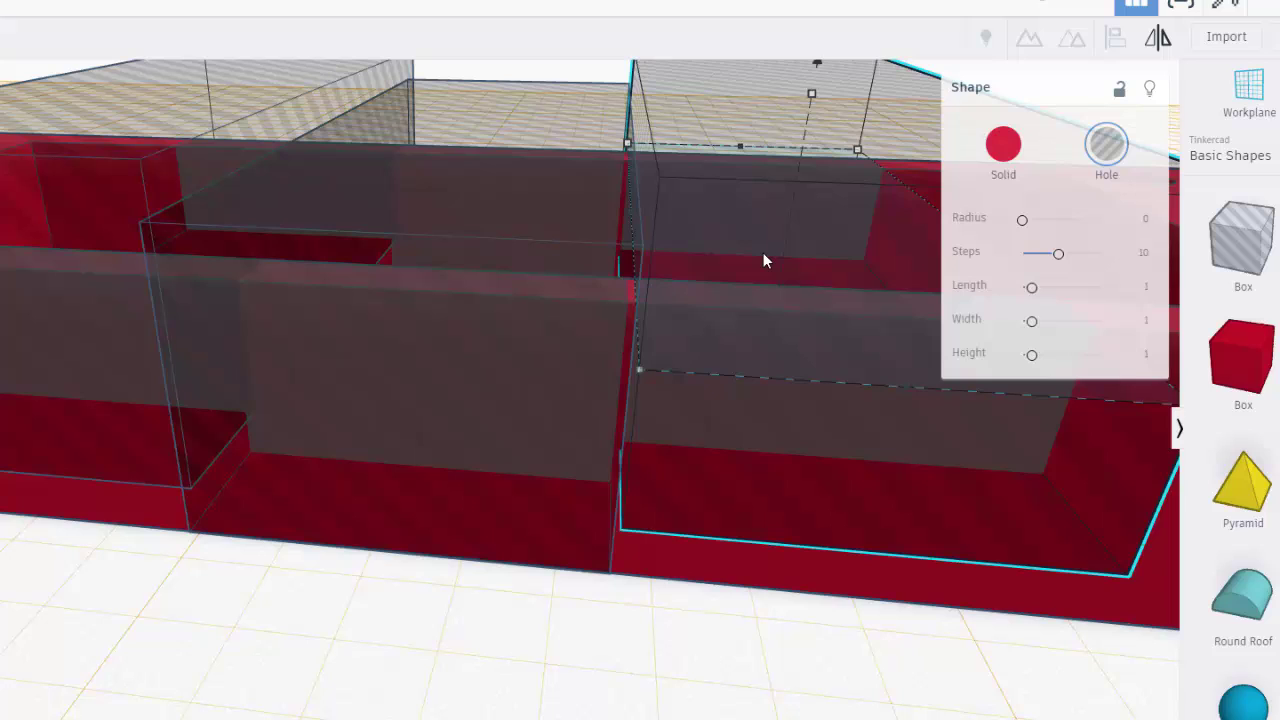
{"action": "key", "text": "Left"}
{"action": "key", "text": "Right"}
{"action": "key", "text": "Left"}
{"action": "key", "text": "Right"}
{"action": "key", "text": "Left"}
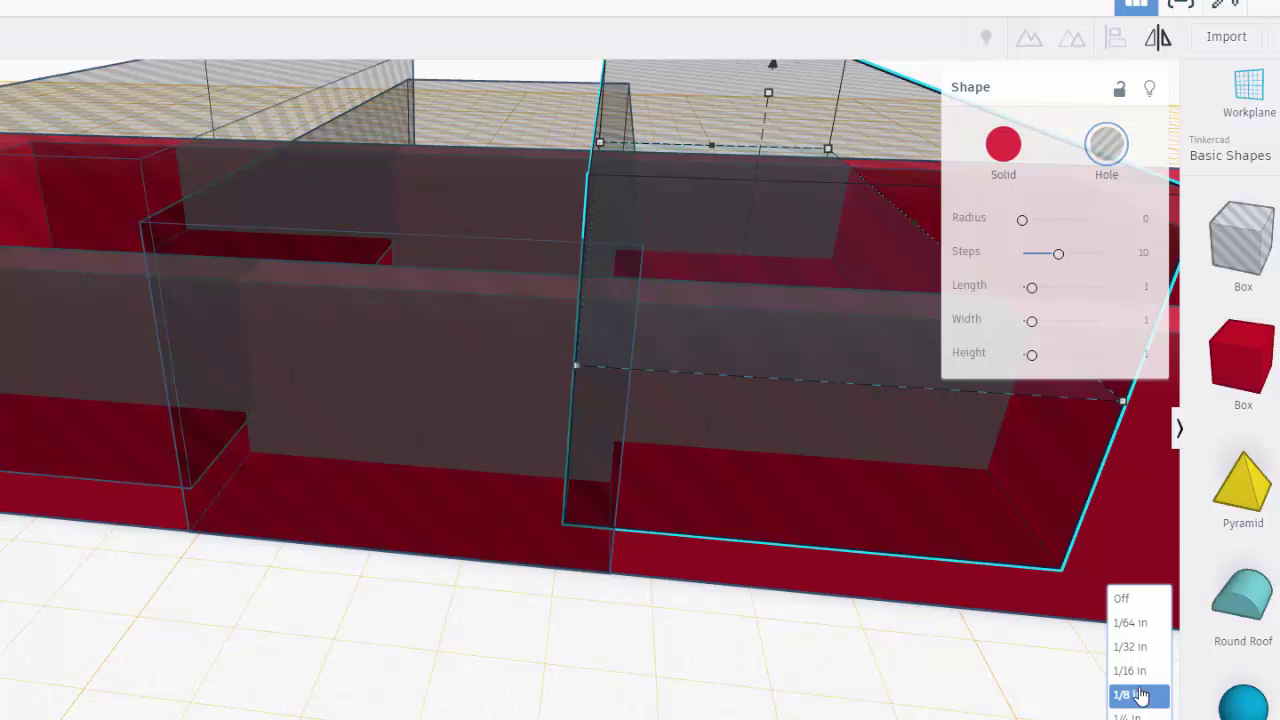
- Set the snap grid to 1/32 in and nudge the right hole box back right to reduce its overlap with the middle box
{"action": "left_click", "coordinate": [1141, 650]}
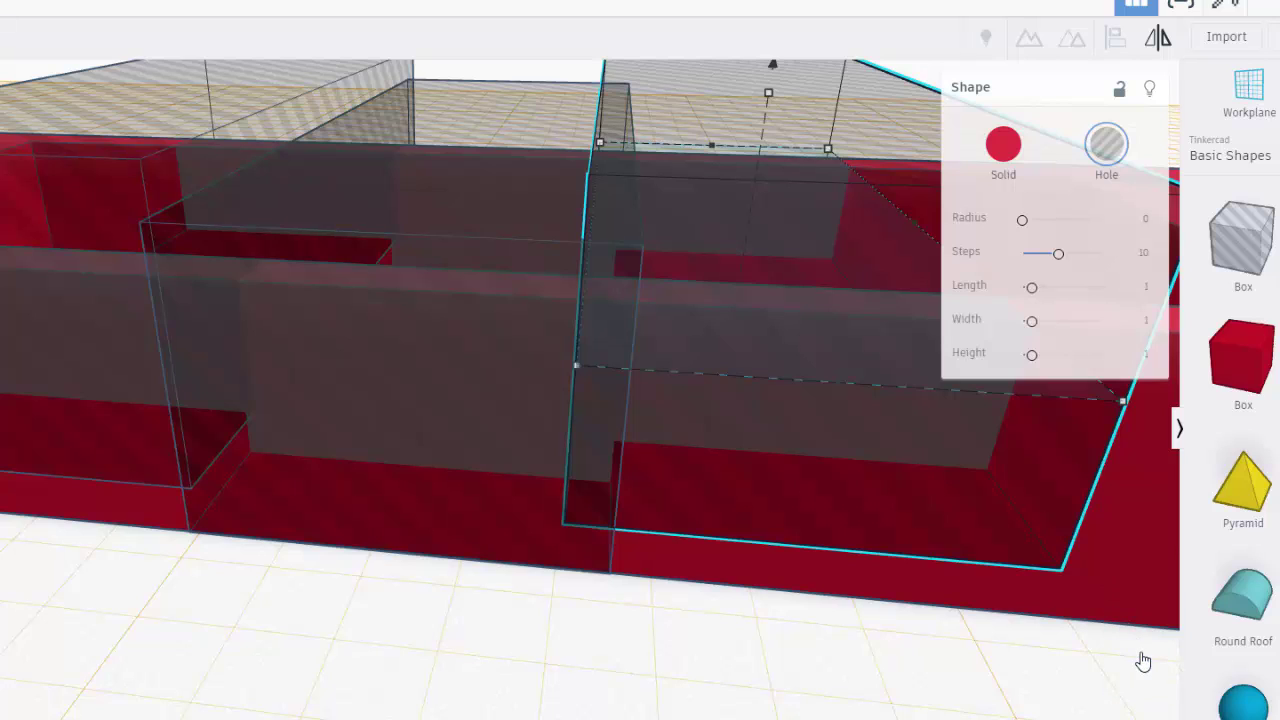
{"action": "key", "text": "Right"}
{"action": "key", "text": "Right"}
{"action": "key", "text": "Right"}
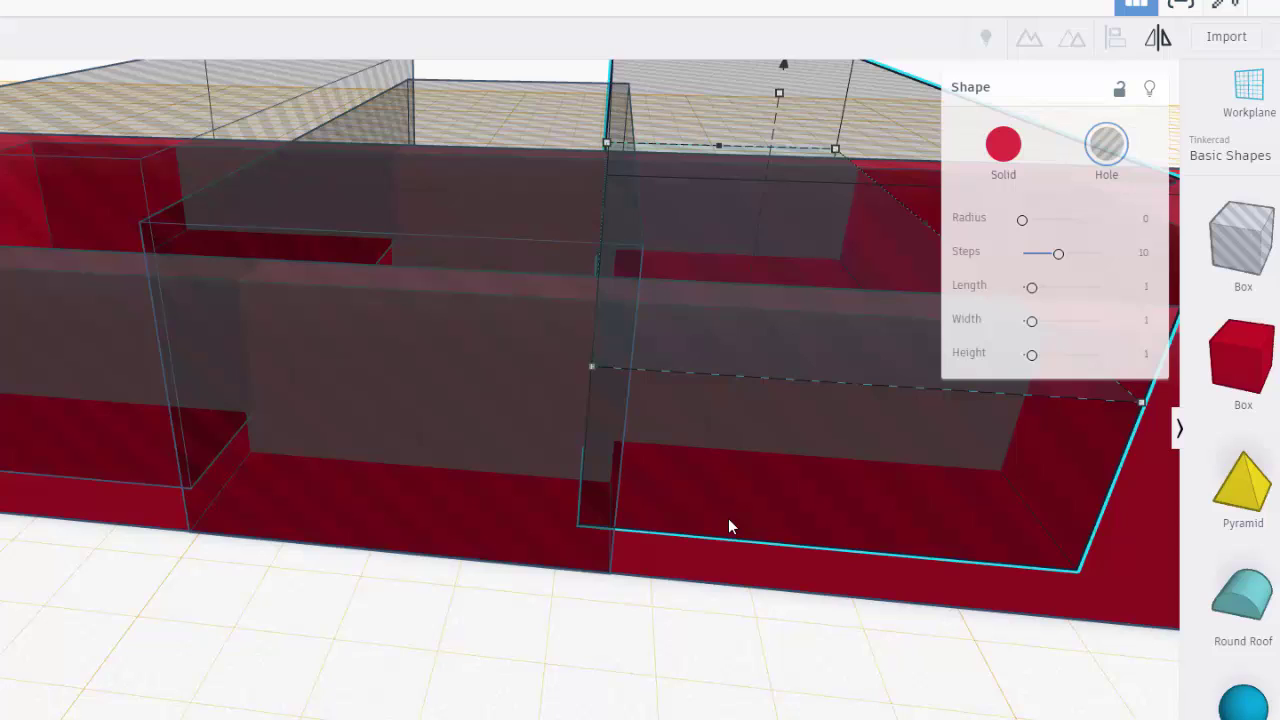
{"action": "key", "text": "Right"}
{"action": "key", "text": "Right"}
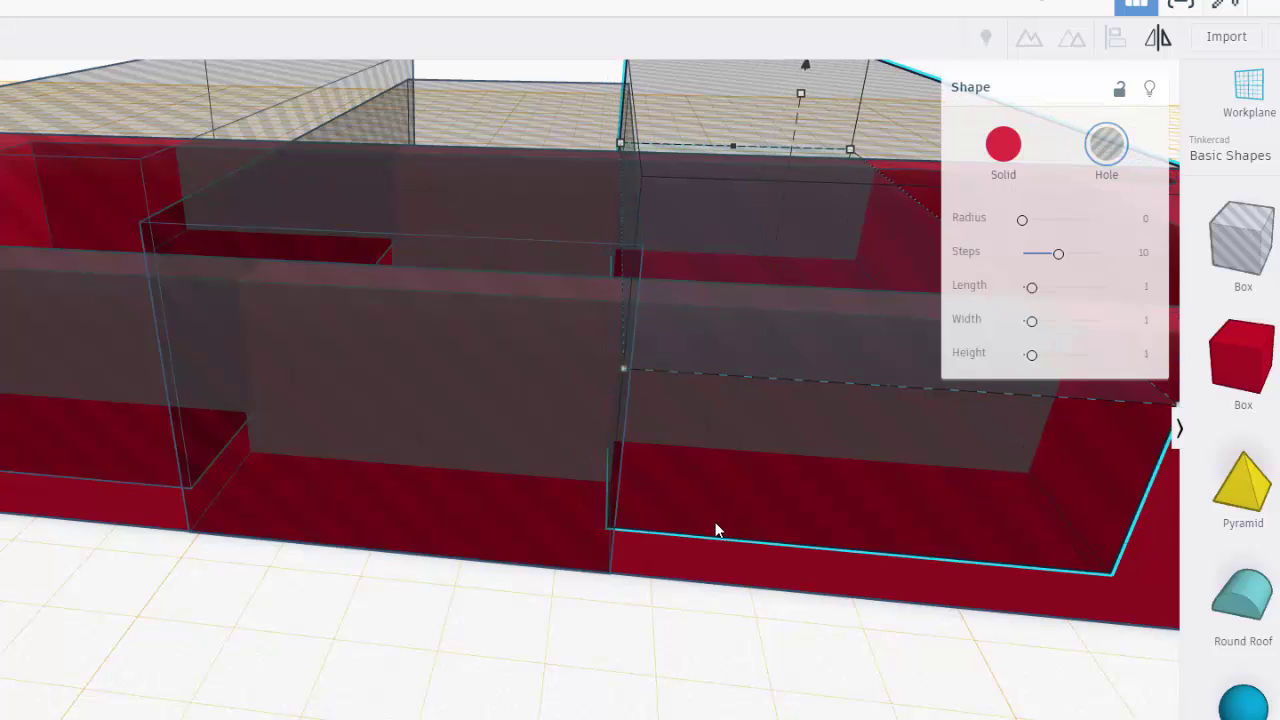
- Fine-tune the right hole box against the middle box's edge, setting the snap grid to 1/64 in
{"action": "mouse_move", "coordinate": [667, 580]}
{"action": "right_mouse_down"}
{"action": "mouse_move", "coordinate": [643, 540]}
{"action": "mouse_move", "coordinate": [686, 557]}
{"action": "mouse_move", "coordinate": [651, 573]}
{"action": "right_mouse_up"}
{"action": "key", "text": "Left"}
{"action": "mouse_move", "coordinate": [560, 502]}
{"action": "right_mouse_down"}
{"action": "mouse_move", "coordinate": [573, 483]}
{"action": "mouse_move", "coordinate": [578, 494]}
{"action": "mouse_move", "coordinate": [561, 501]}
{"action": "right_mouse_up"}
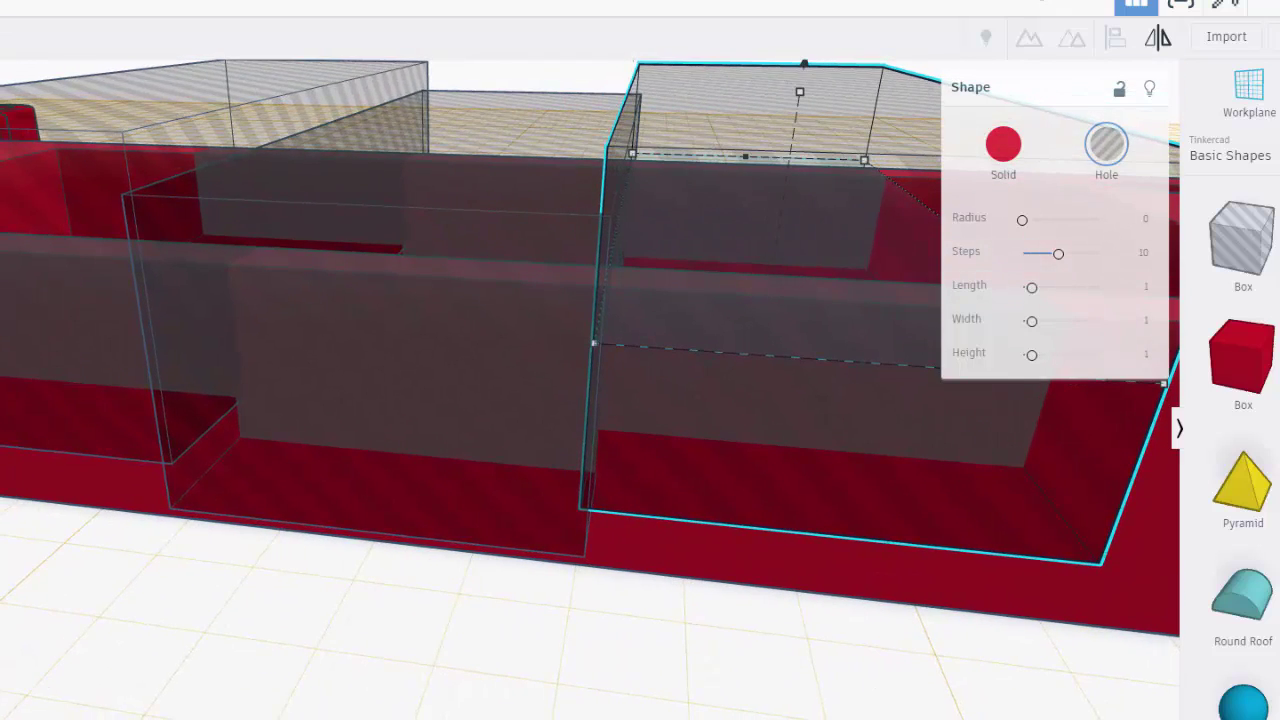
{"action": "left_click", "coordinate": [1134, 632]}
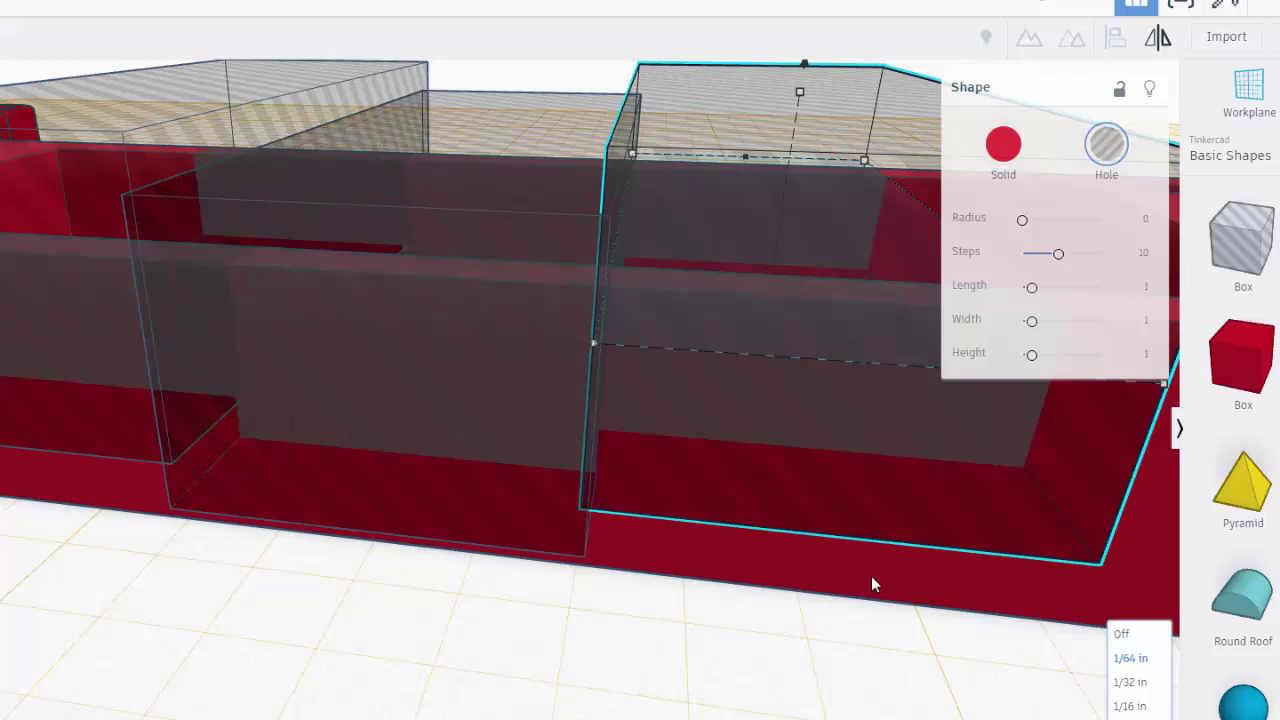
{"action": "key", "text": "Right"}
- Position the left hole box so its inner edge sits flush against the middle hole box
{"action": "right_click_drag", "start_coordinate": [481, 568], "coordinate": [441, 497]}
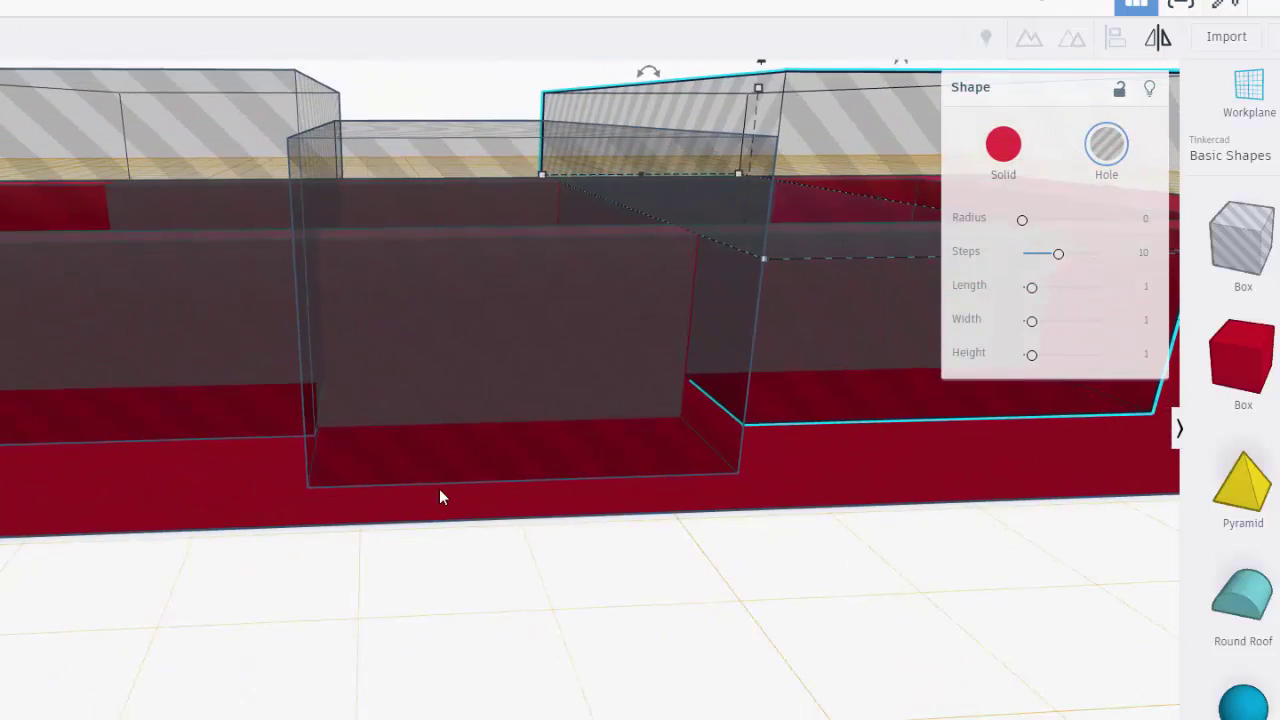
{"action": "left_click", "coordinate": [204, 308]}
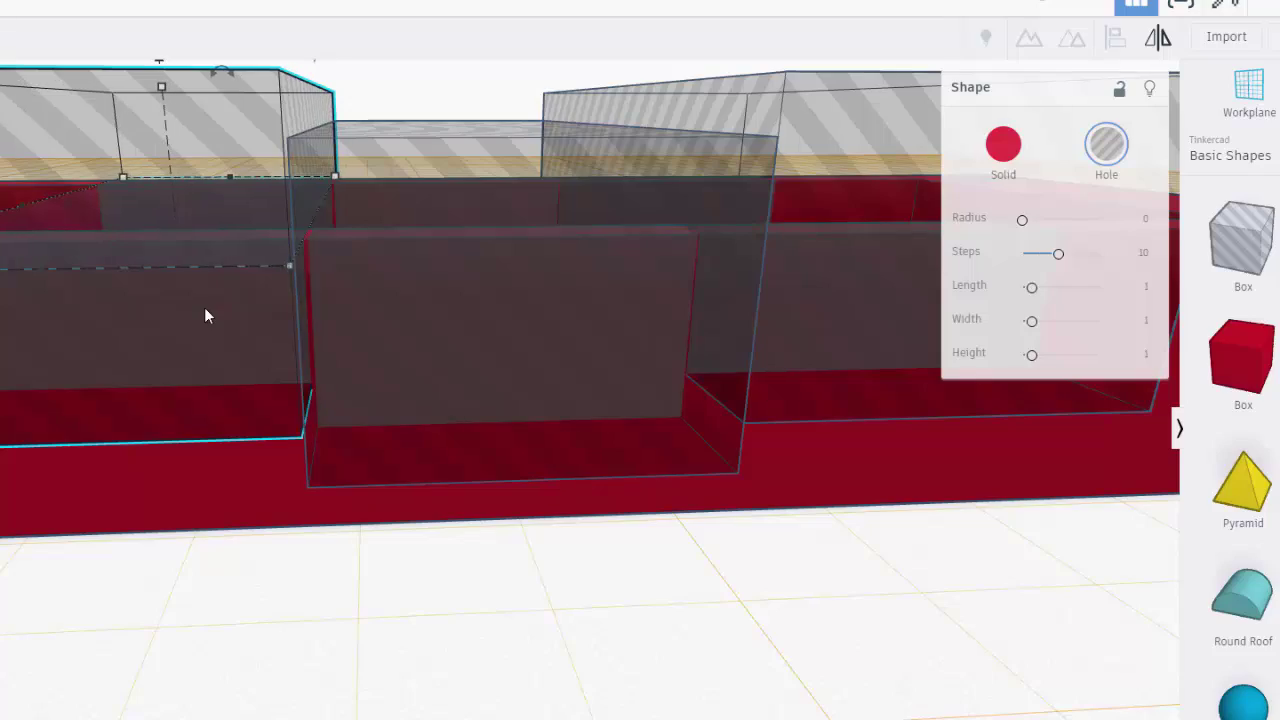
{"action": "right_click_drag", "start_coordinate": [205, 310], "coordinate": [298, 328]}
{"action": "right_click_drag", "start_coordinate": [381, 301], "coordinate": [428, 369]}
{"action": "right_click_drag", "start_coordinate": [492, 337], "coordinate": [576, 317]}
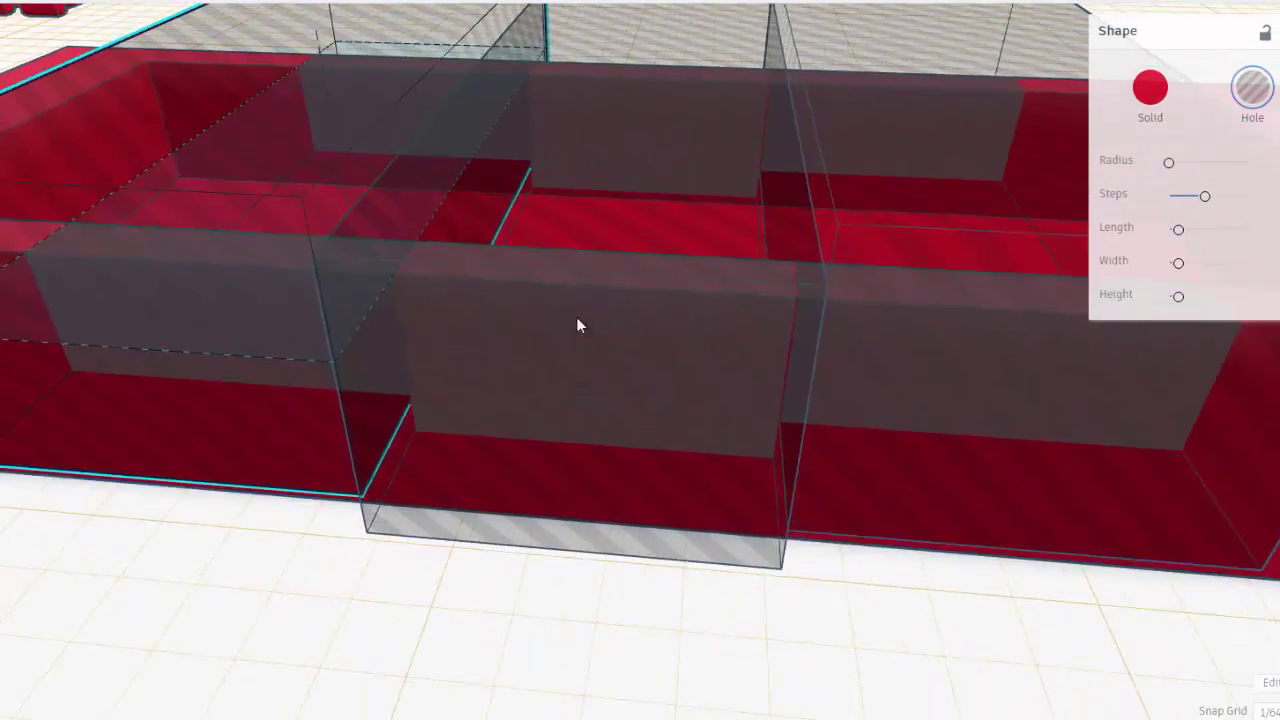
- Nudge the right hole box slightly left so no gap remains between it and the middle hole box
{"action": "scroll", "coordinate": [585, 322], "scroll_direction": "up", "scroll_amount": 5}
{"action": "right_click_drag", "start_coordinate": [854, 298], "coordinate": [806, 338]}
{"action": "scroll", "coordinate": [806, 345], "scroll_direction": "down", "scroll_amount": 5}
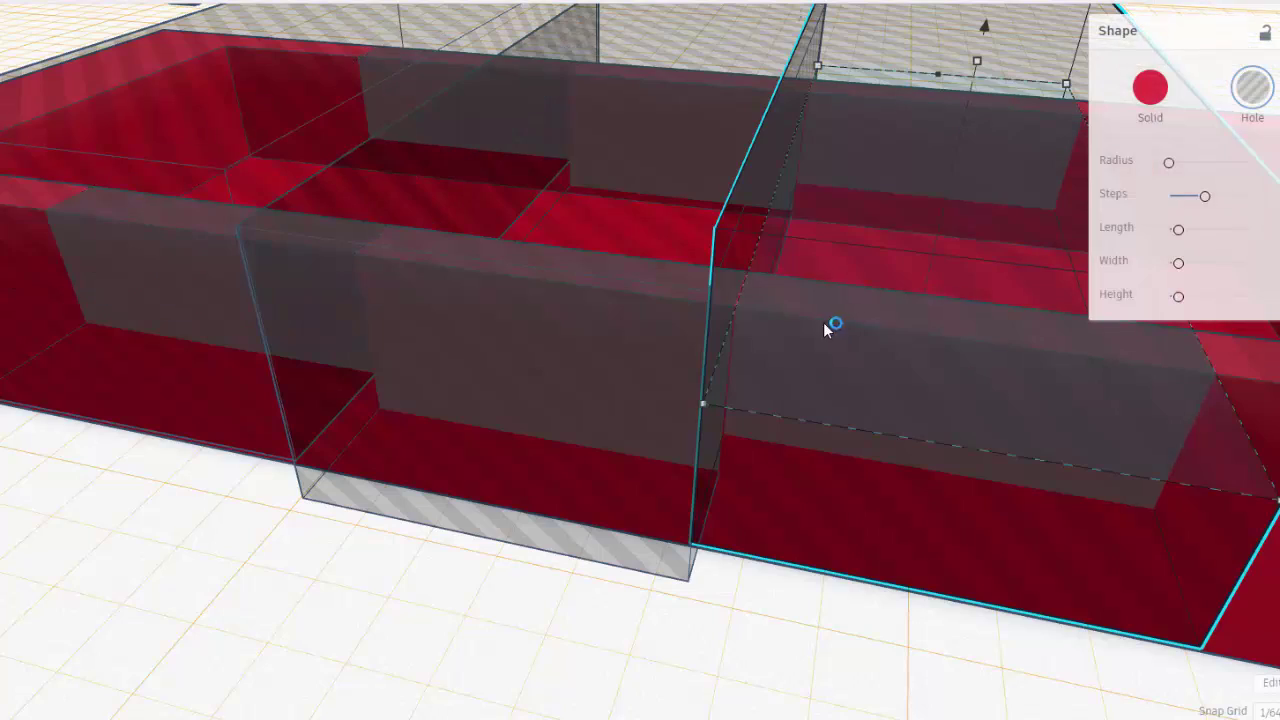
{"action": "left_click", "coordinate": [813, 667]}
{"action": "left_click", "coordinate": [853, 438]}
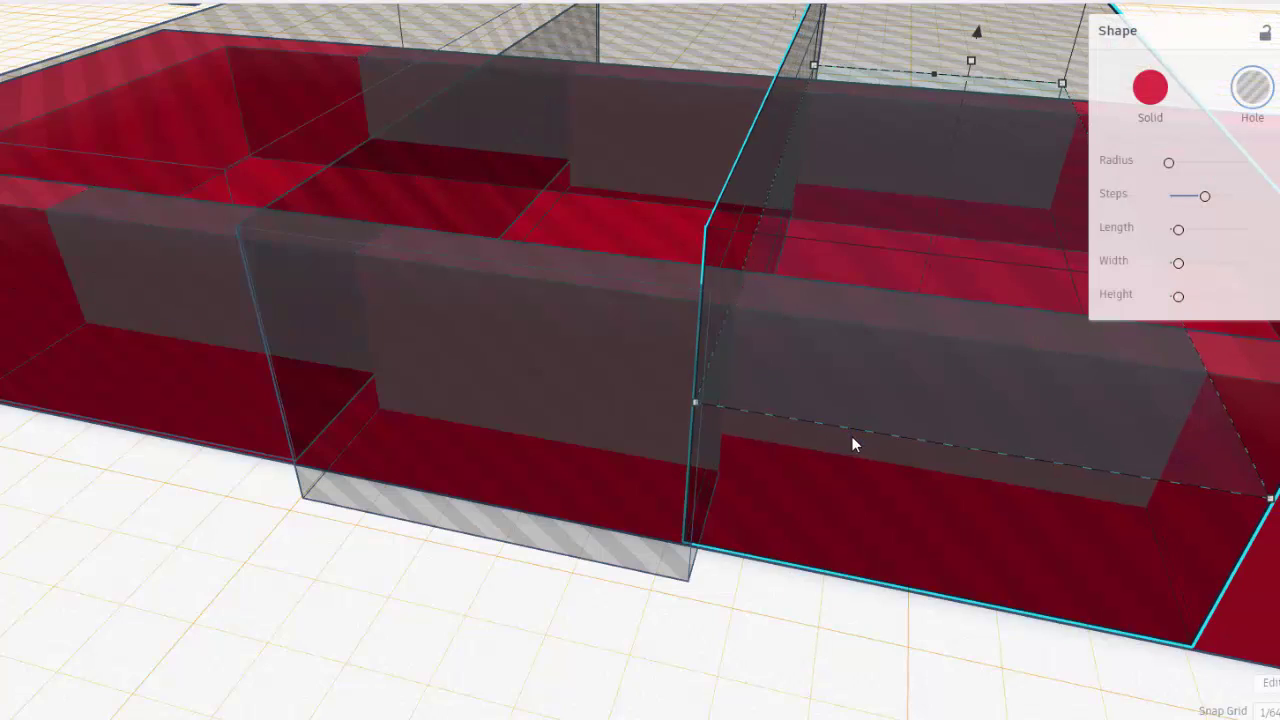
{"action": "scroll", "coordinate": [795, 437], "scroll_direction": "up", "scroll_amount": 2}
- Group the nameplate with the three hole boxes to cut stepped notches through its front and rear rims
{"action": "scroll", "coordinate": [792, 437], "scroll_direction": "down", "scroll_amount": 5}
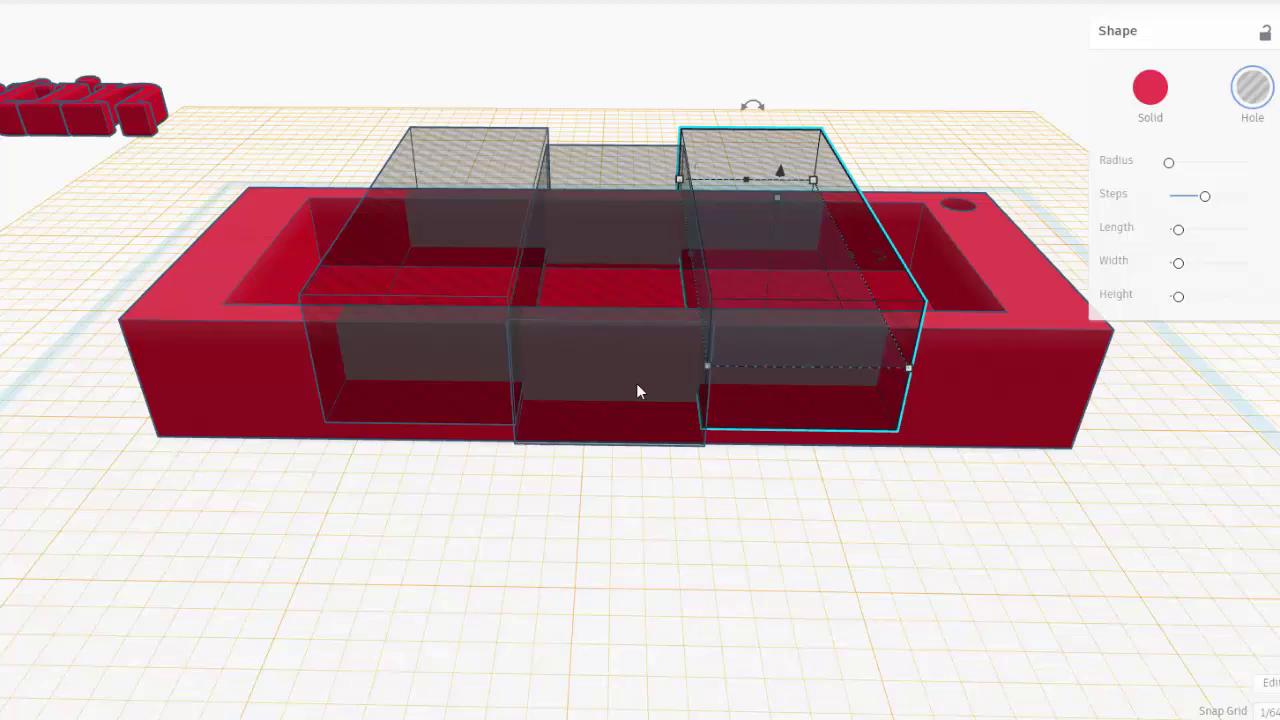
{"action": "scroll", "coordinate": [432, 325], "scroll_direction": "down", "scroll_amount": 5}
{"action": "scroll", "coordinate": [449, 390], "scroll_direction": "up", "scroll_amount": 3}
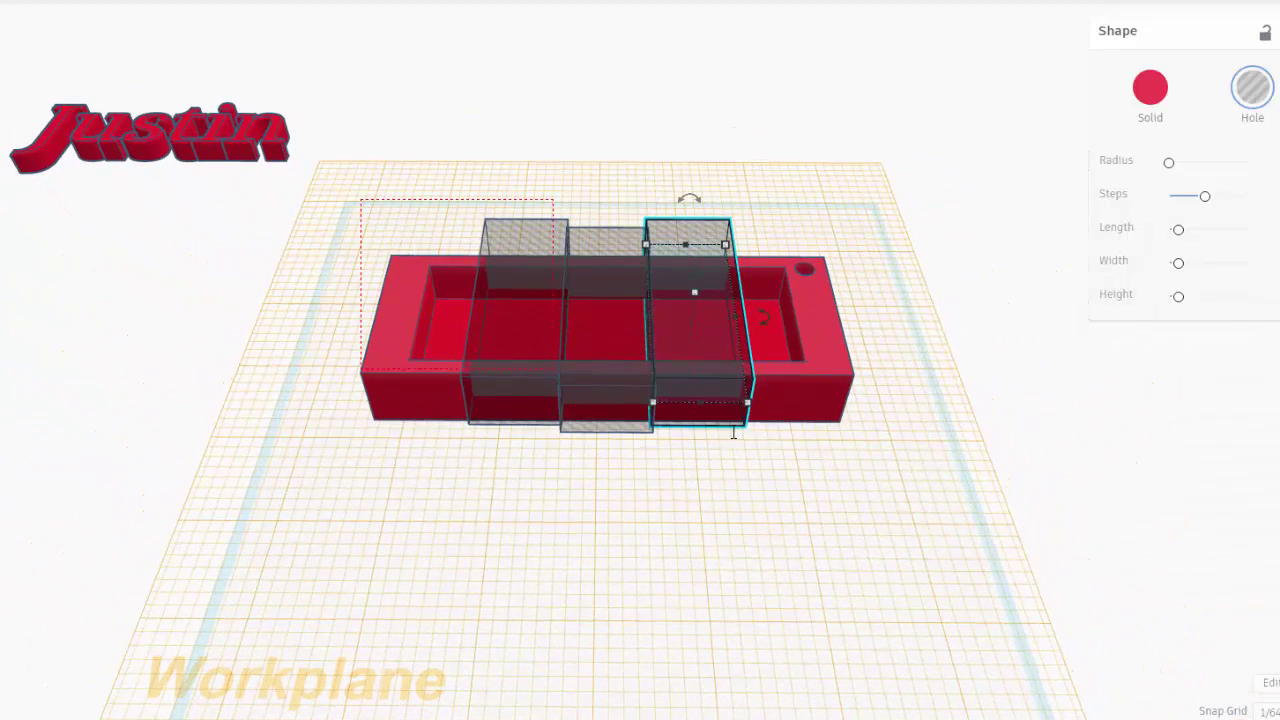
{"action": "left_click_drag", "start_coordinate": [924, 483], "coordinate": [926, 484]}
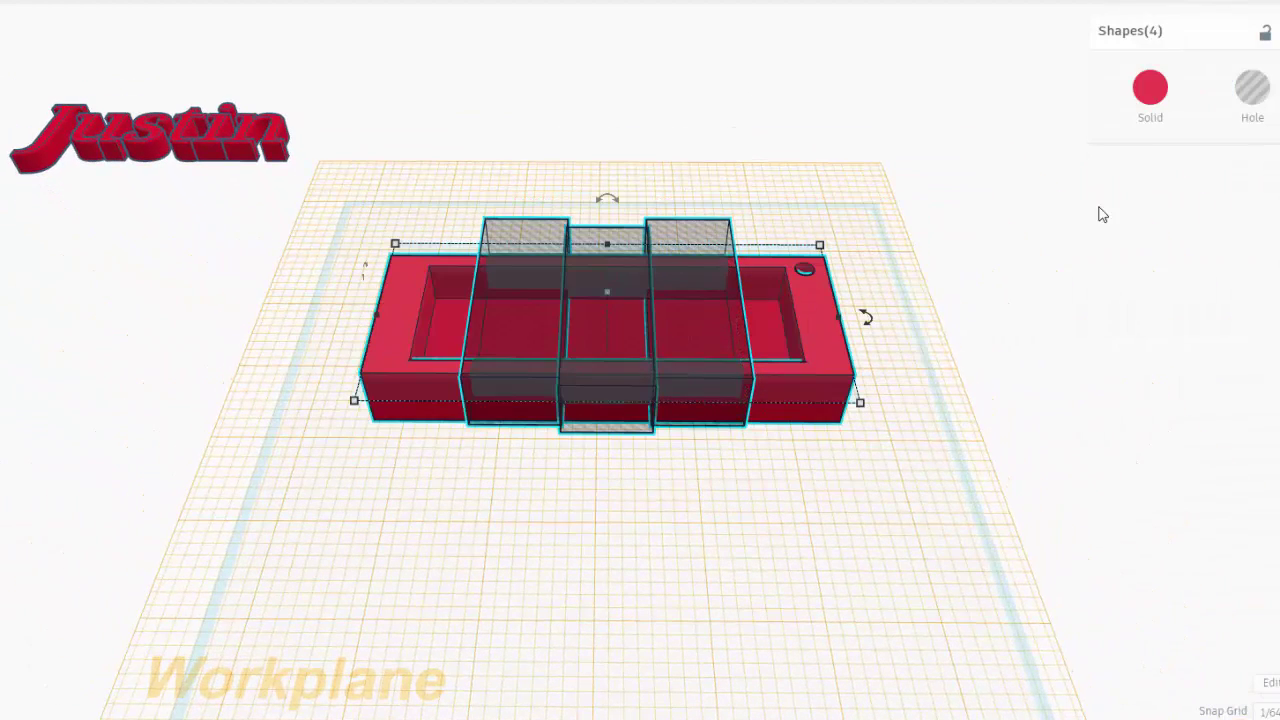
{"action": "left_click", "coordinate": [1177, 6]}
{"action": "right_click_drag", "start_coordinate": [766, 371], "coordinate": [686, 449]}
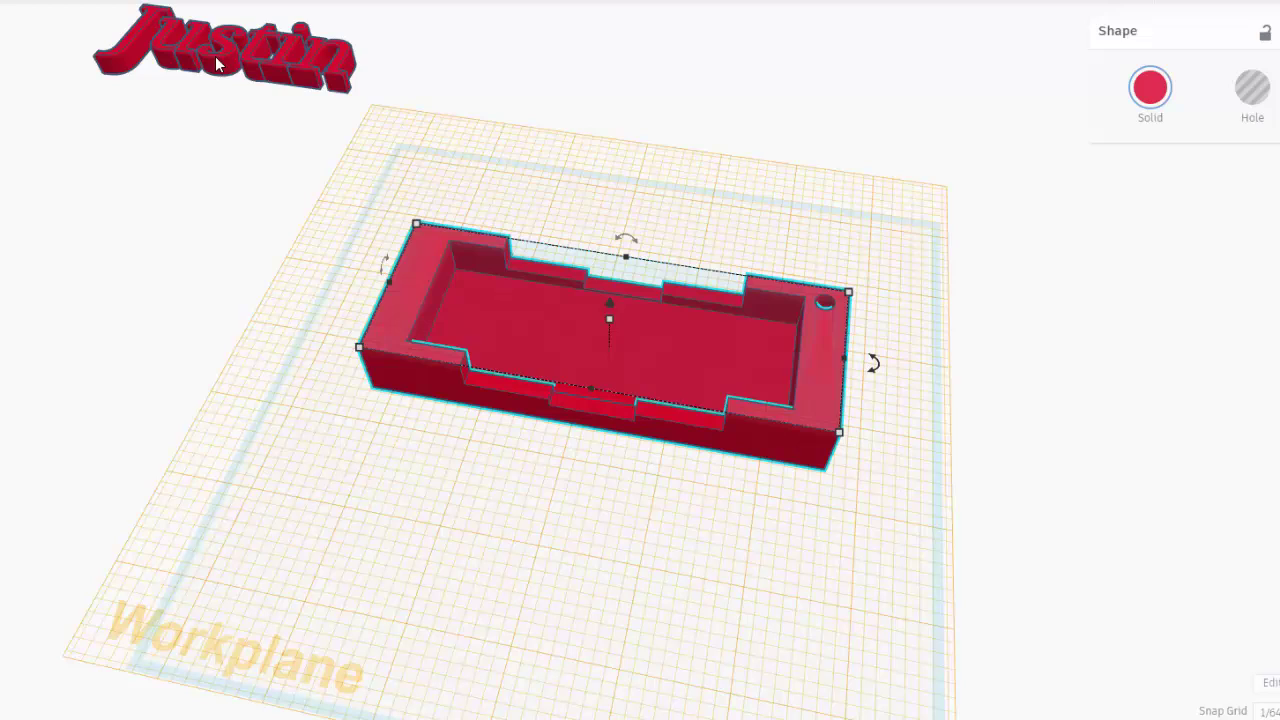
- Move the raised name text into the nameplate's recess and align both shapes on their centres along the length and width
{"action": "left_click_drag", "start_coordinate": [216, 64], "coordinate": [600, 345]}
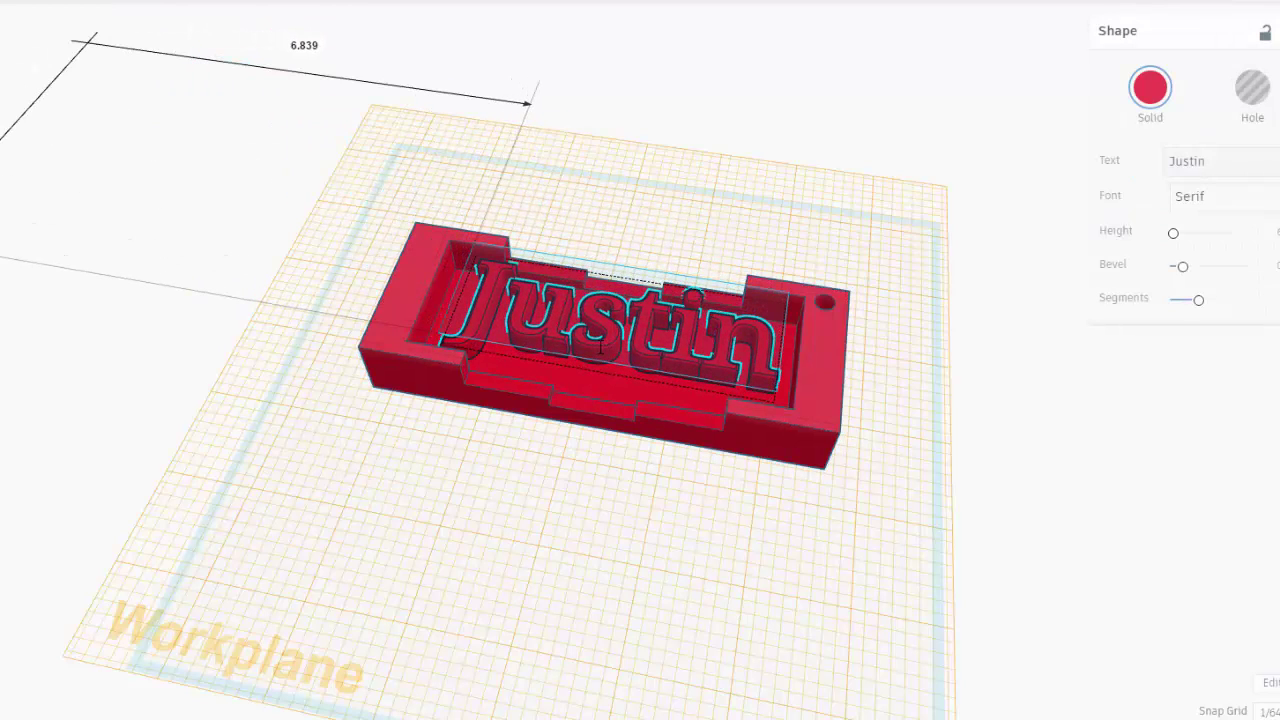
{"action": "left_click_drag", "start_coordinate": [358, 156], "coordinate": [606, 388]}
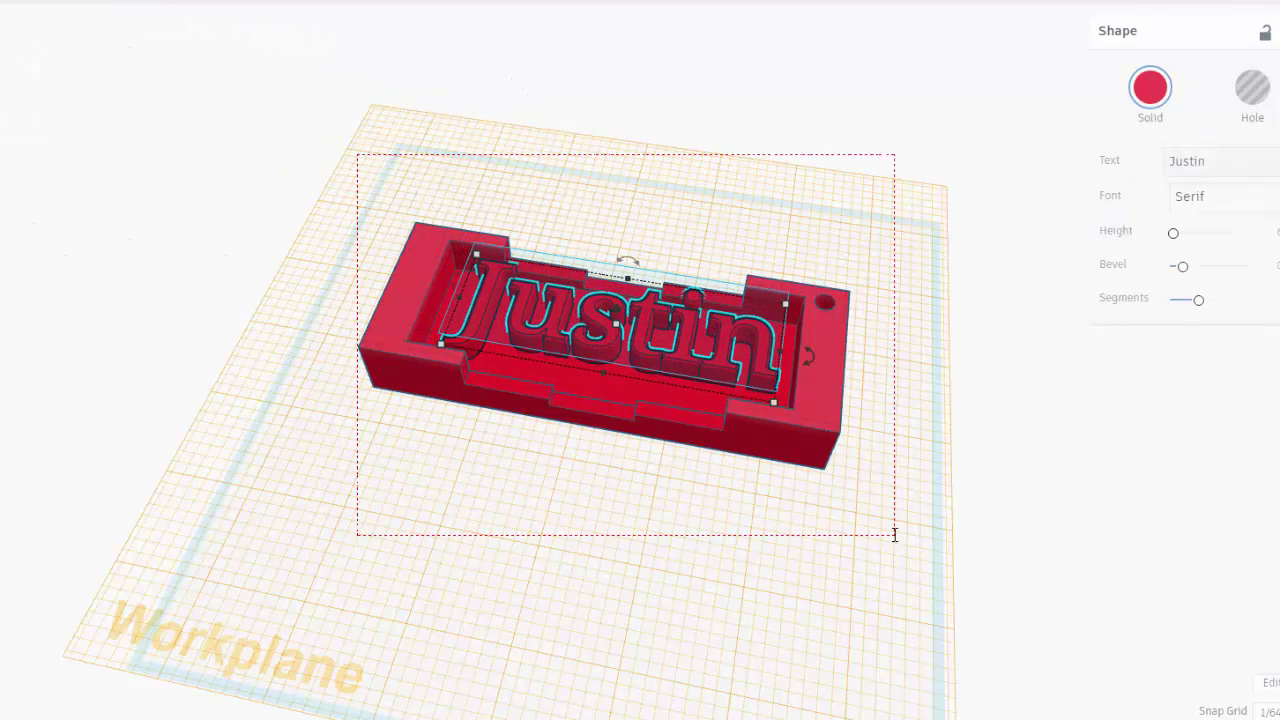
{"action": "left_click_drag", "start_coordinate": [895, 535], "coordinate": [895, 535]}
{"action": "left_click", "coordinate": [1257, 9]}
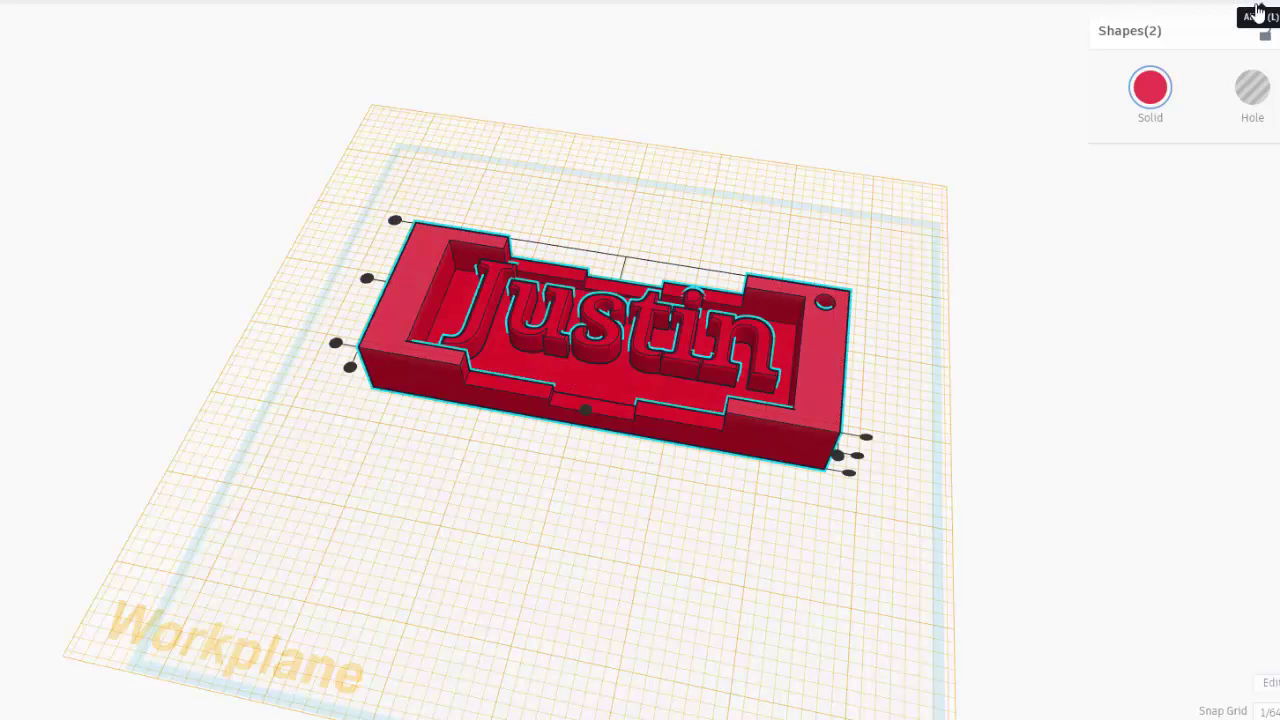
{"action": "left_click", "coordinate": [586, 409]}
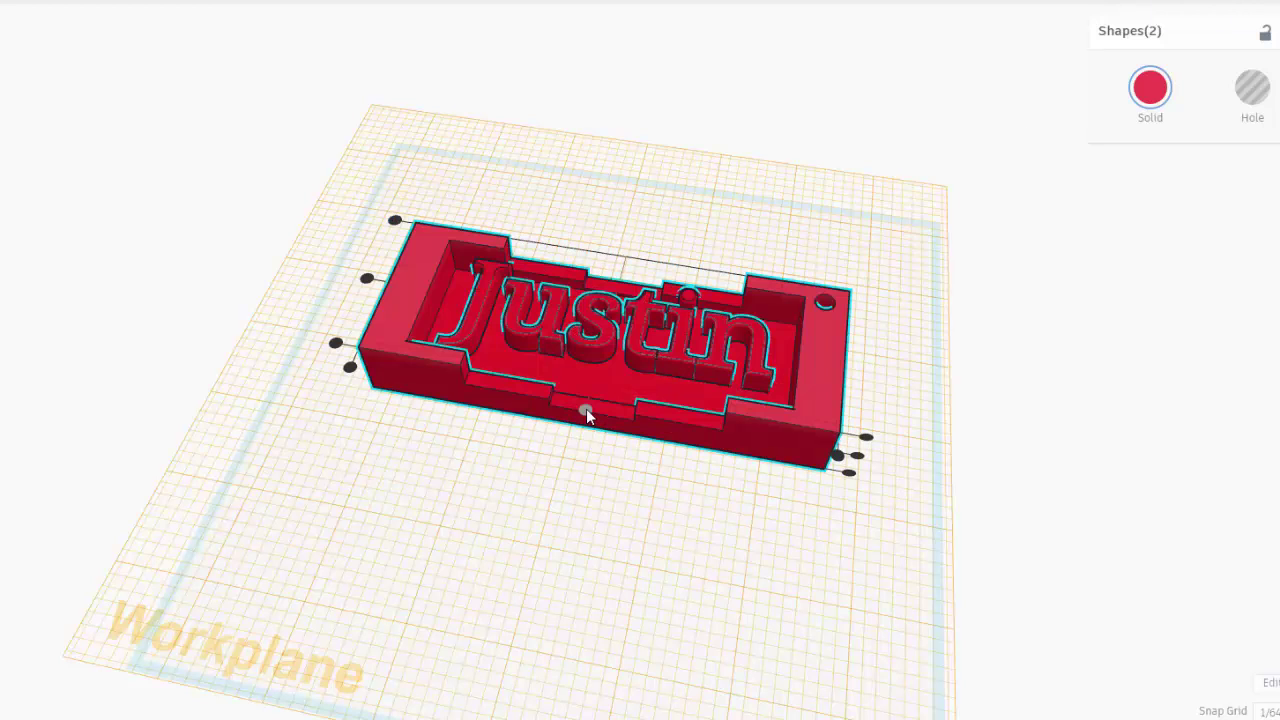
{"action": "left_click", "coordinate": [367, 280]}
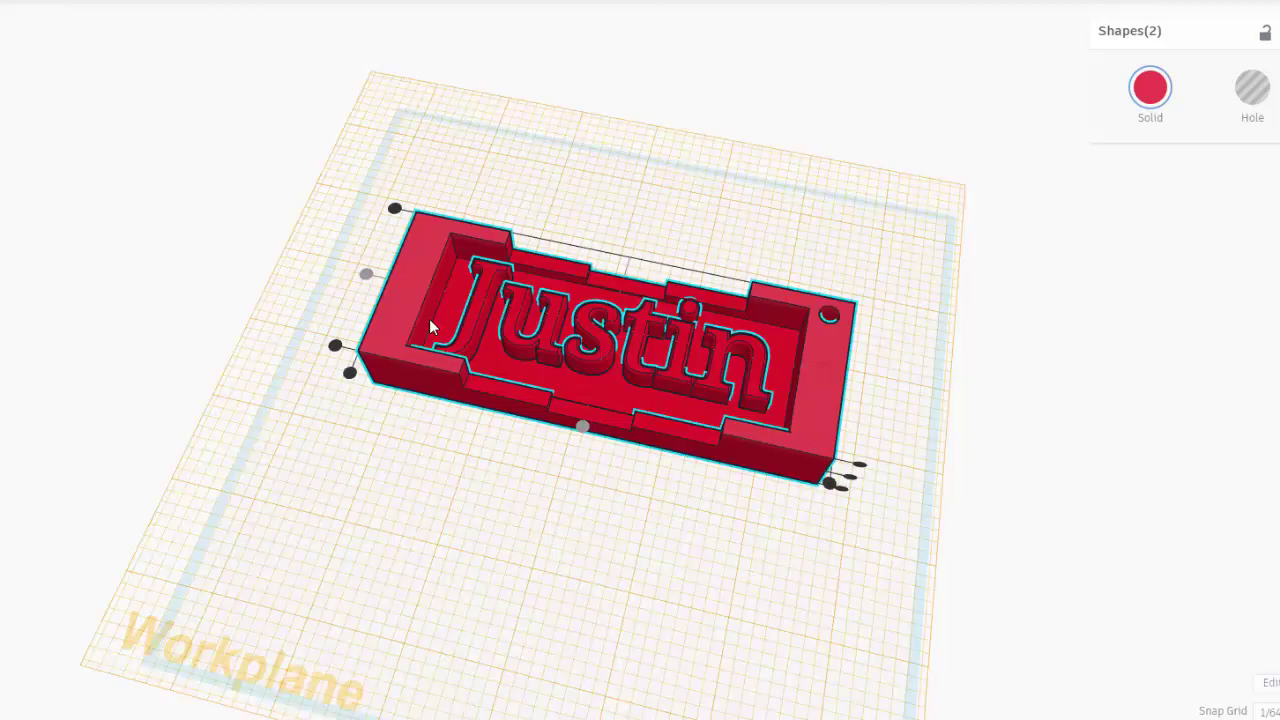
{"action": "right_click_drag", "start_coordinate": [430, 326], "coordinate": [203, 228]}
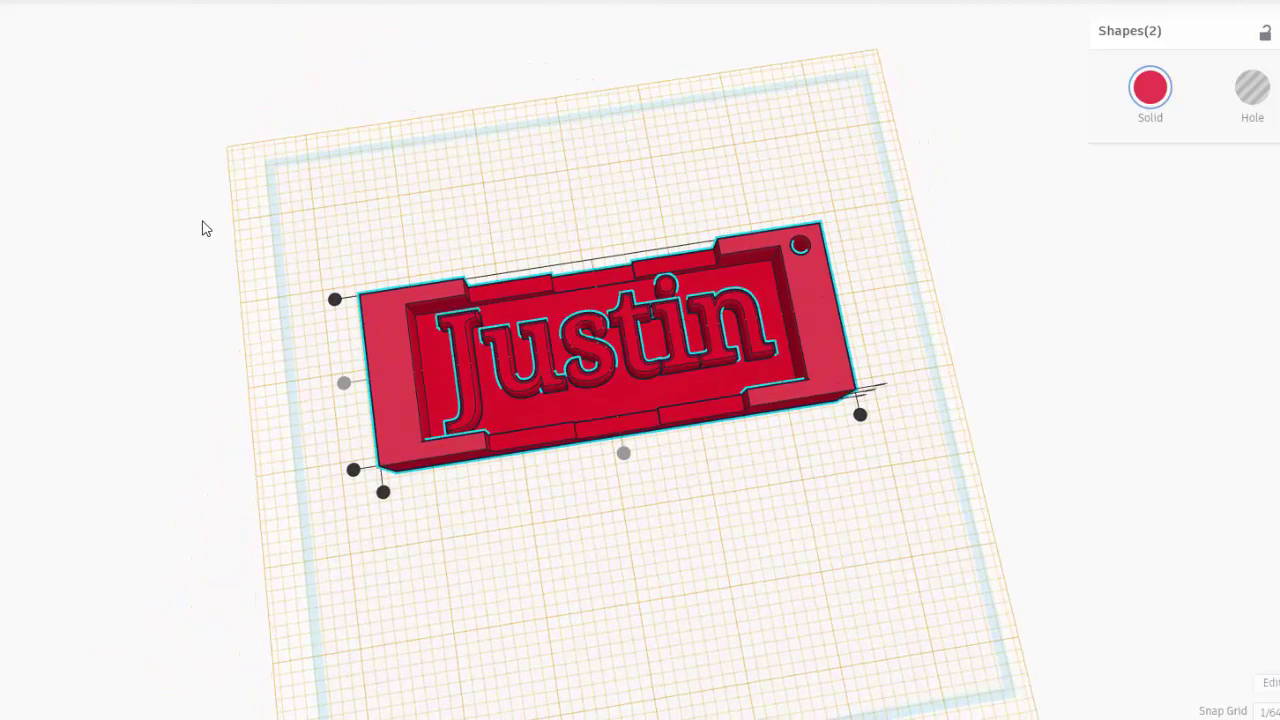